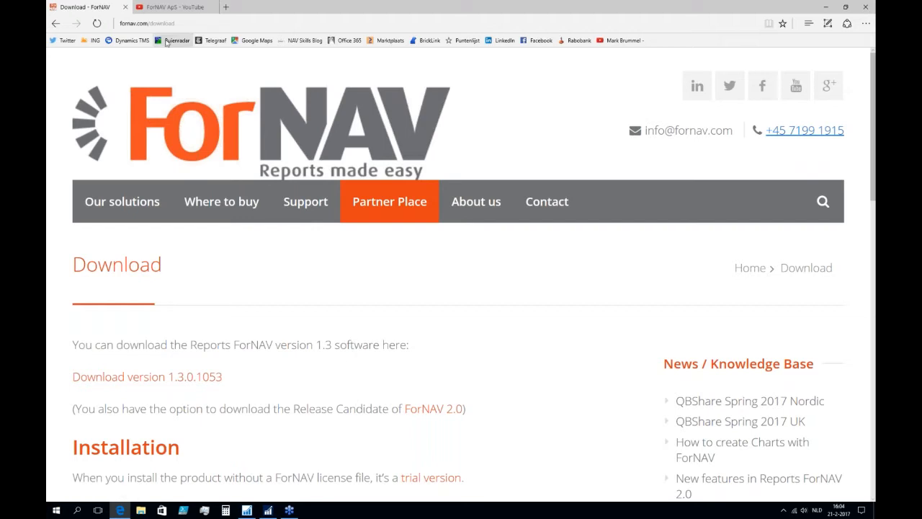
Step: View the uploaded videos on the ForNAV YouTube channel and close the browser
left_click(170, 9)
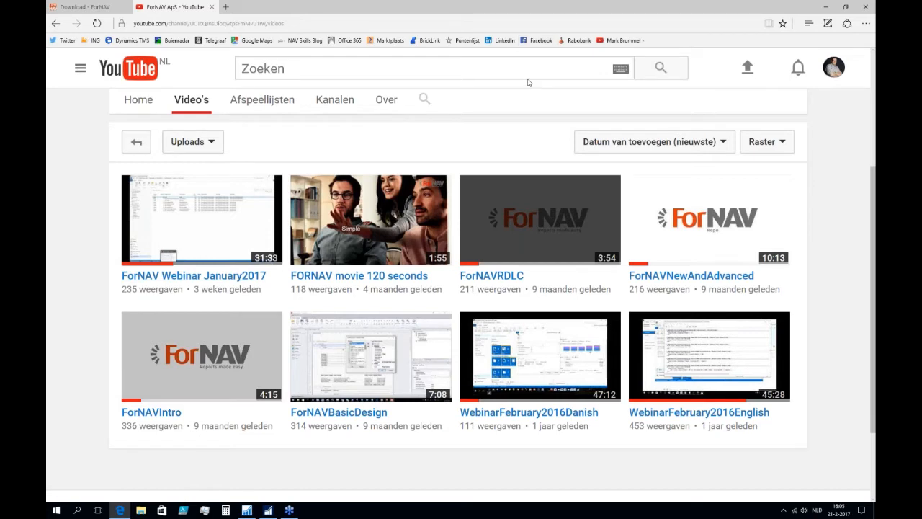
left_click(867, 6)
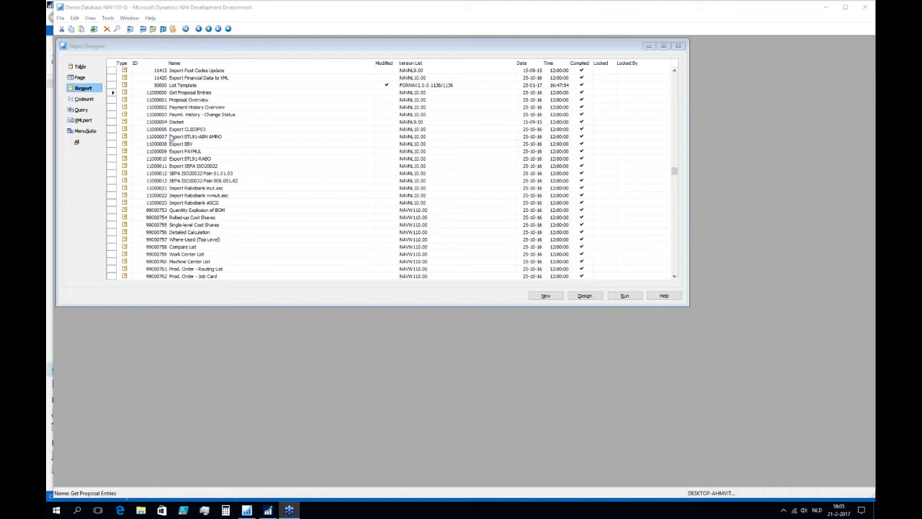
Step: Select report 50000 List Template in the Object Designer and launch the ForNAV Designer
left_click(109, 10)
left_click(151, 85)
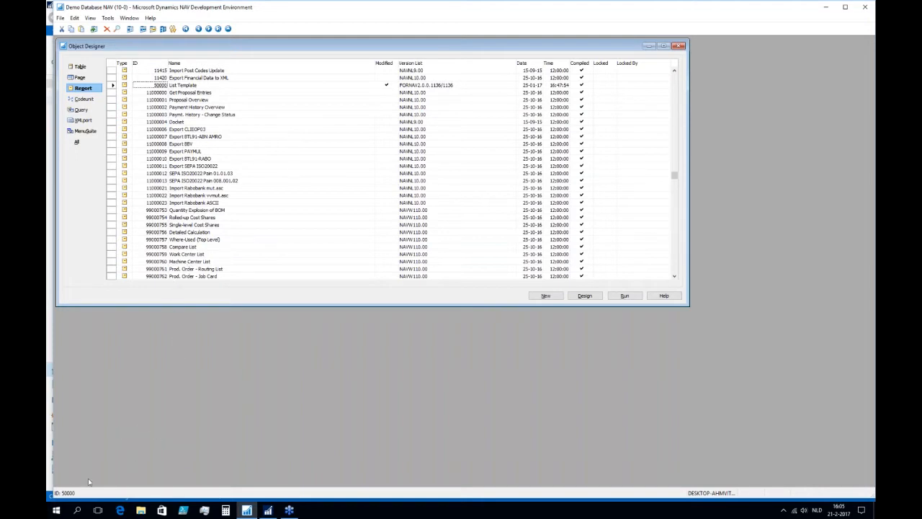
left_click(56, 510)
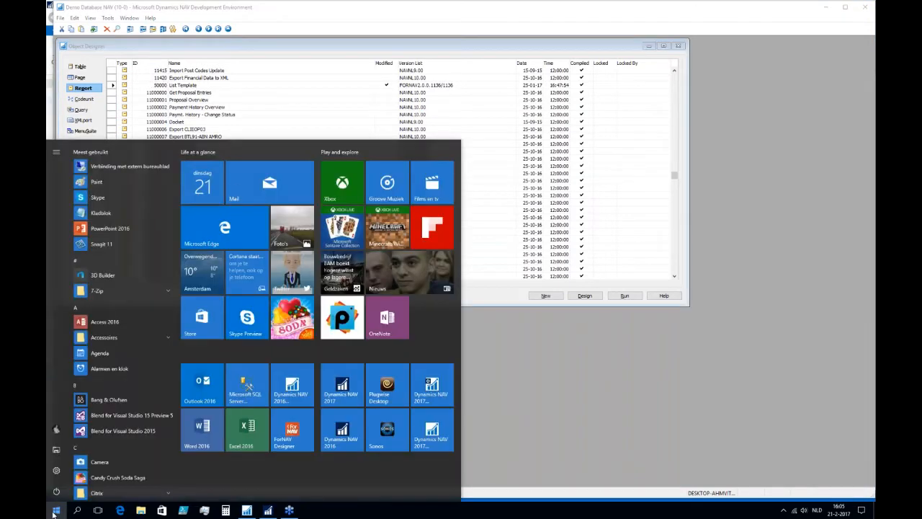
left_click(291, 430)
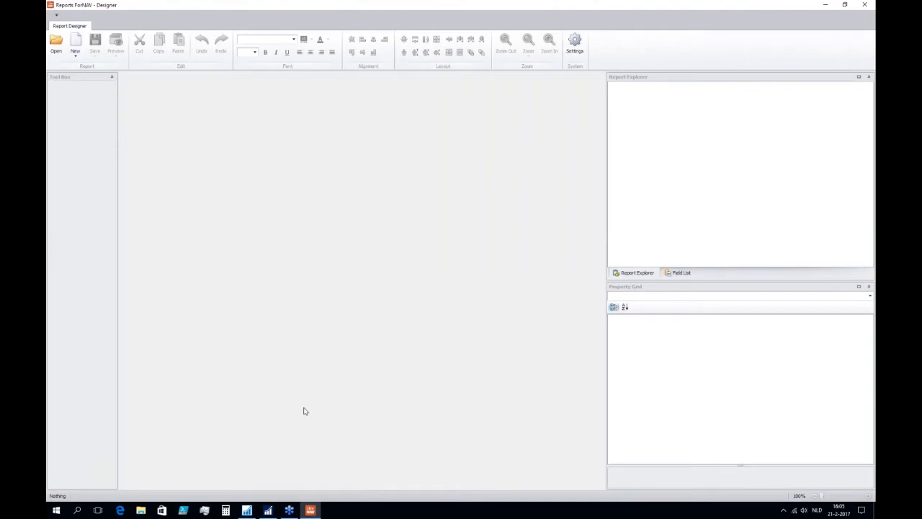
Step: Review the designer's General settings and NAV database settings, closing them without changes
left_click(574, 45)
left_click(579, 41)
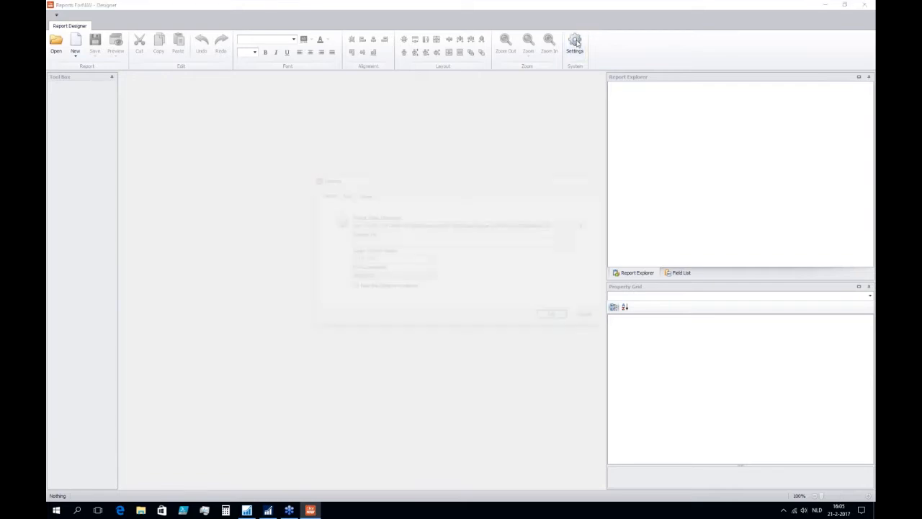
left_click_drag(420, 186, 345, 184)
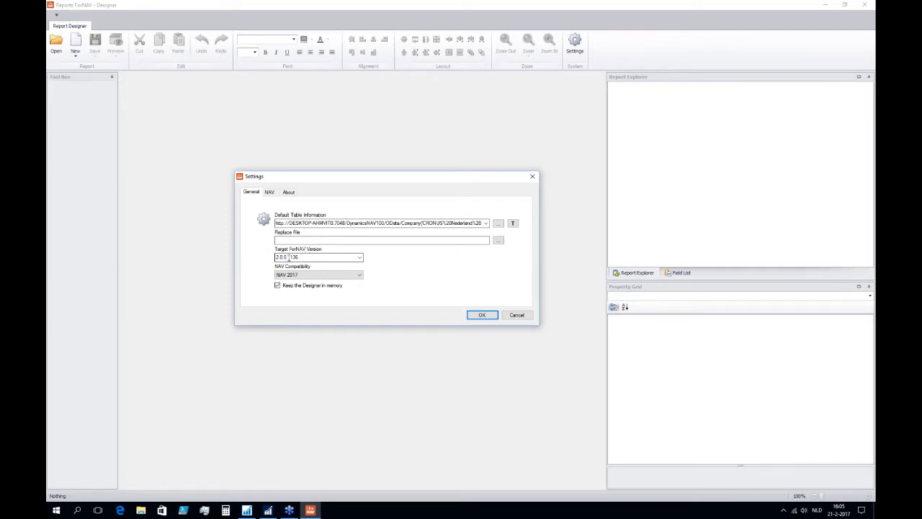
left_click(269, 192)
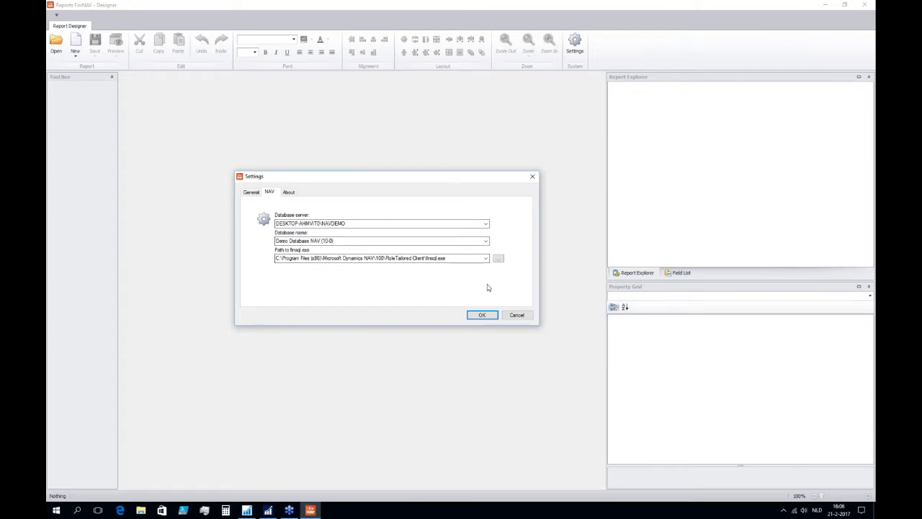
left_click(518, 316)
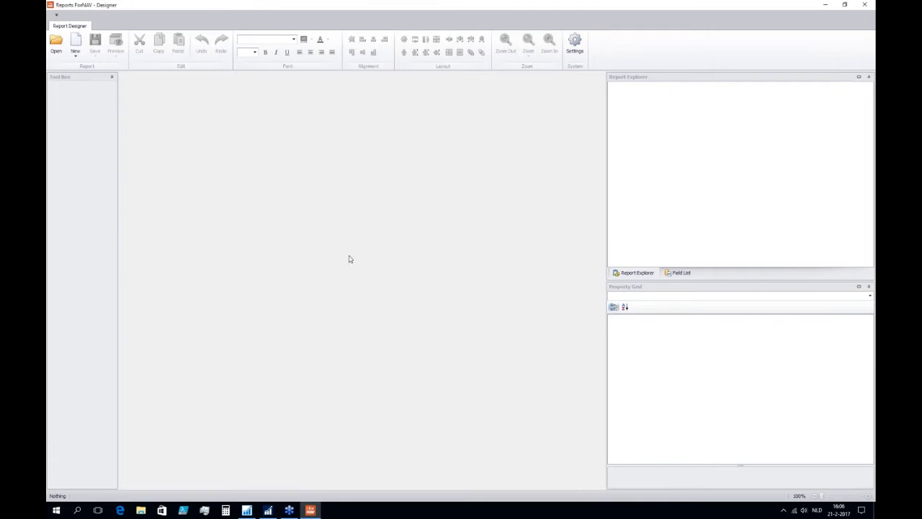
Step: Create a new header/lines report and set its object number to 50001
left_click(76, 57)
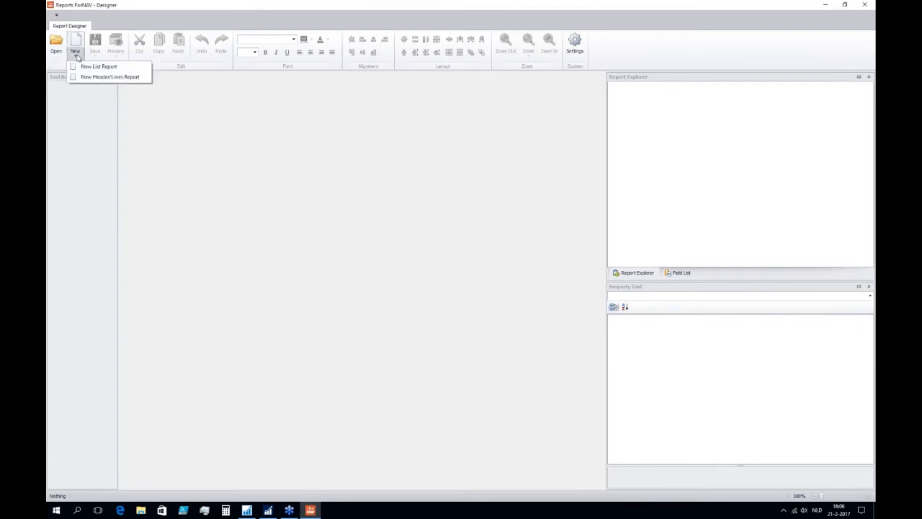
left_click(108, 77)
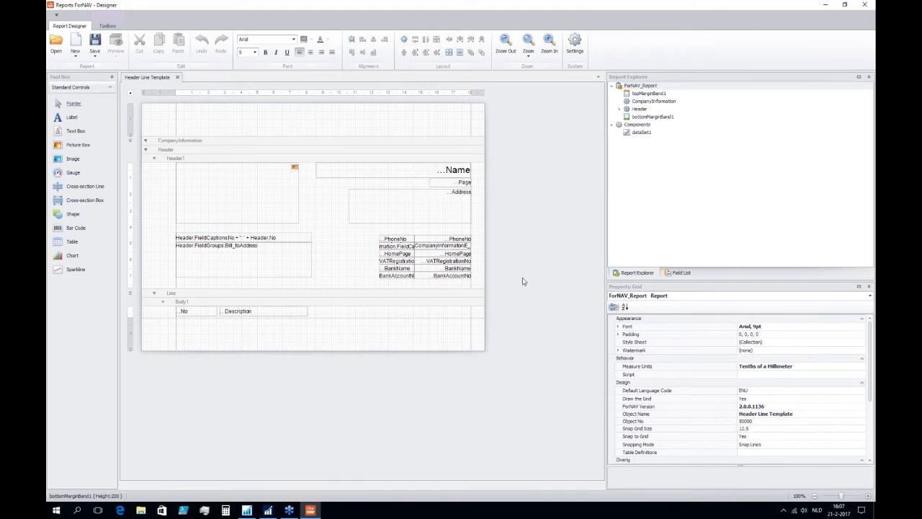
left_click(696, 416)
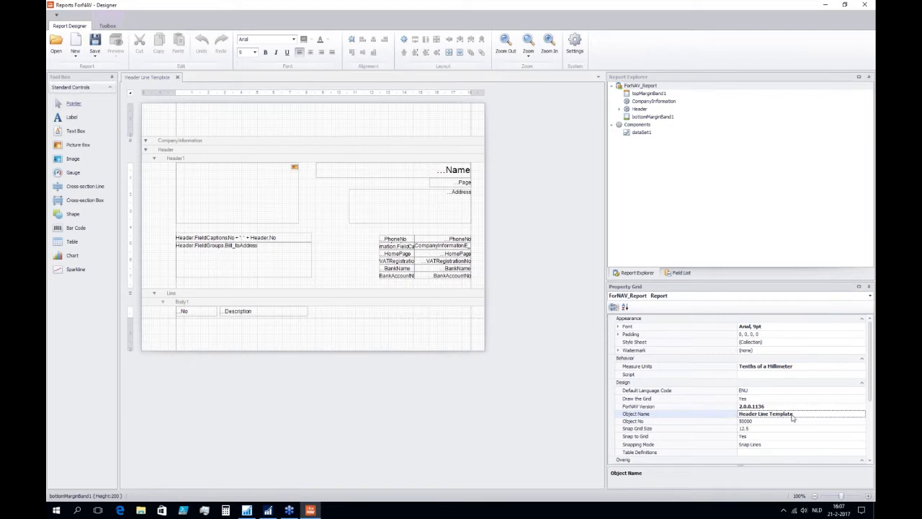
left_click(764, 422)
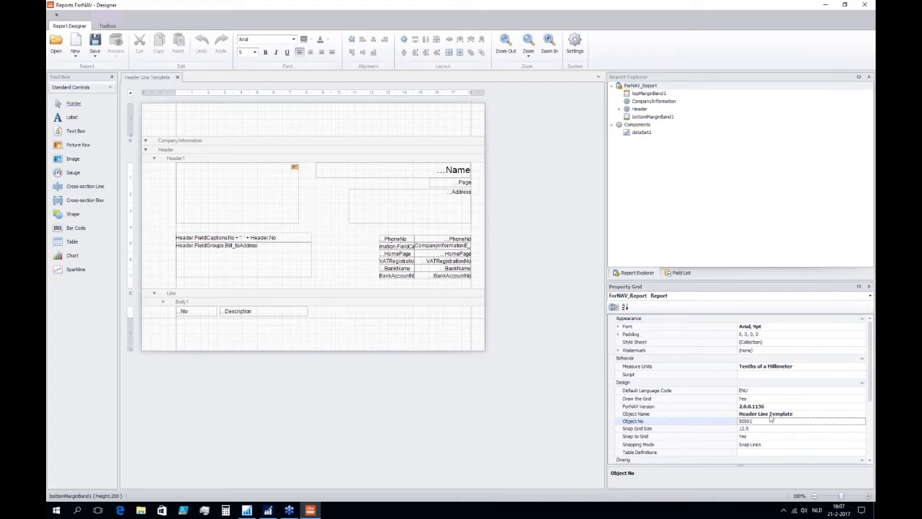
key("Return")
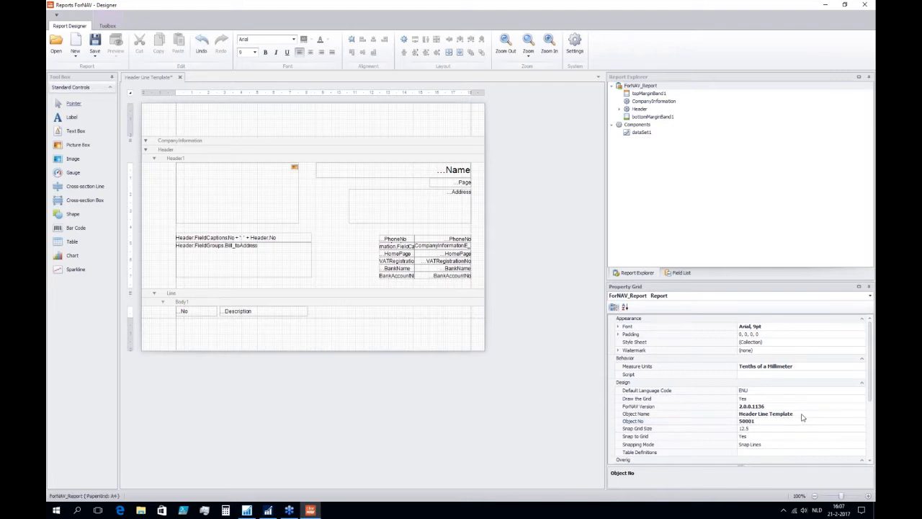
Step: Set the report's object name to Sales Invoice and save the object in NAV
left_click(803, 417)
left_click_drag(804, 417, 738, 415)
type("Sales I")
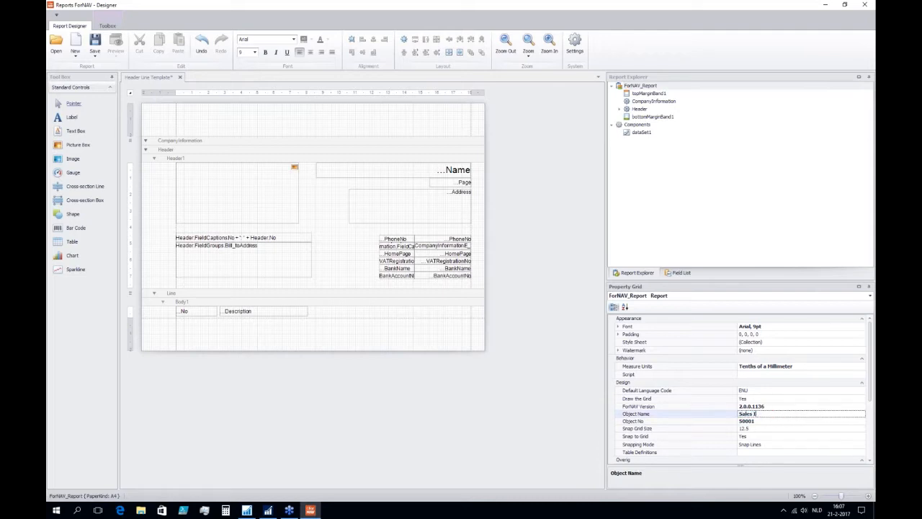
type("nvoice")
left_click(651, 422)
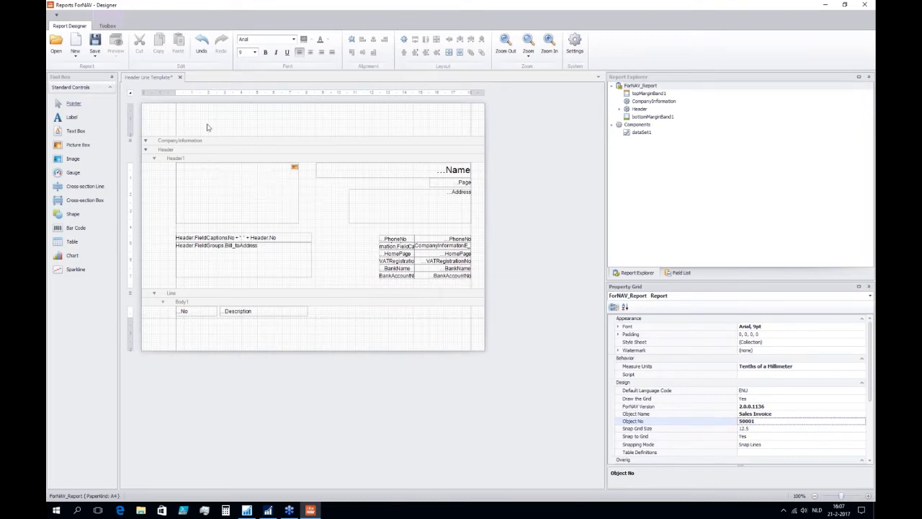
left_click(95, 56)
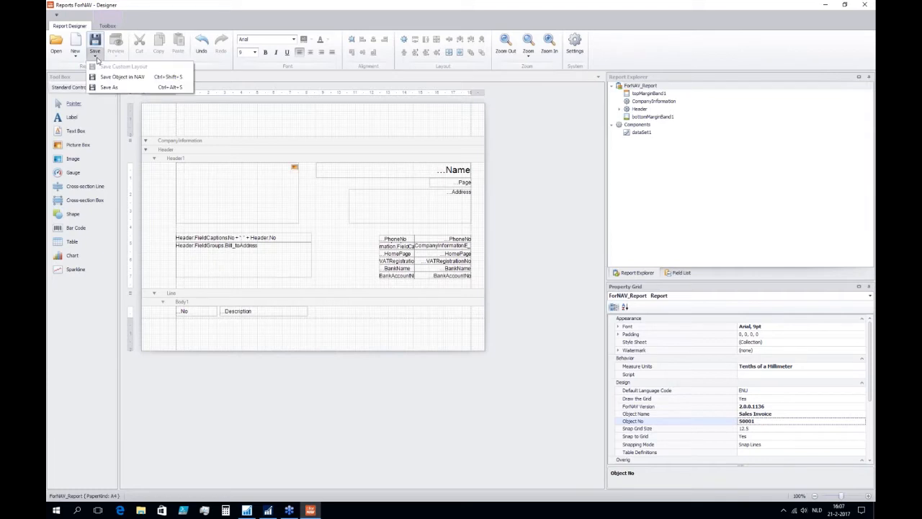
left_click(117, 78)
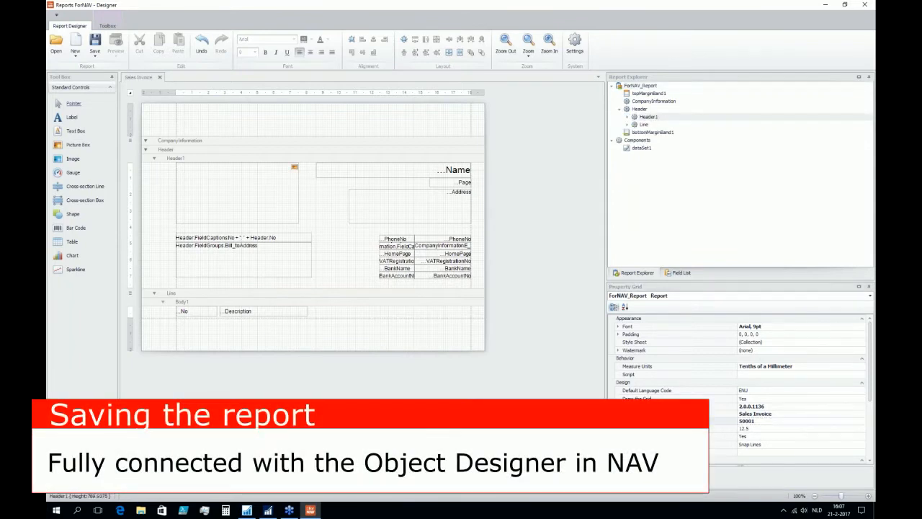
Step: Close the designer and run the Sales Invoice report from the Object Designer to check its print preview
left_click(865, 5)
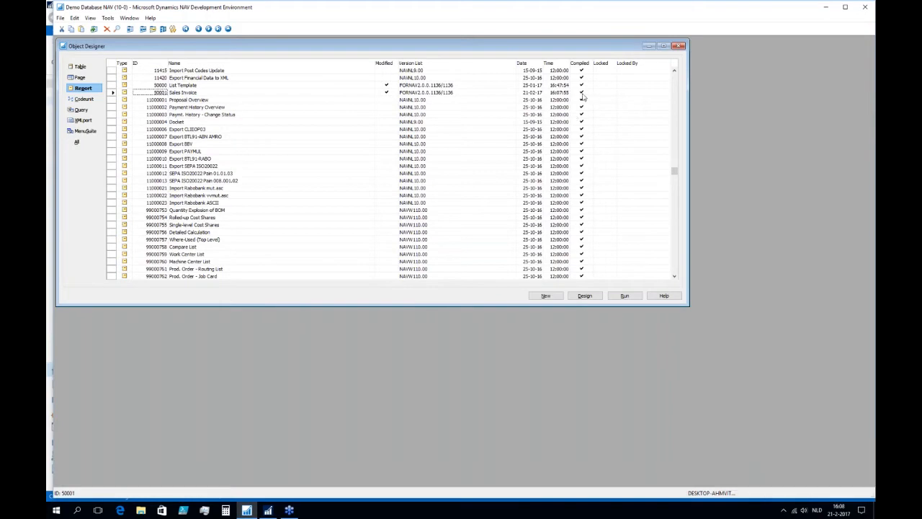
left_click(624, 297)
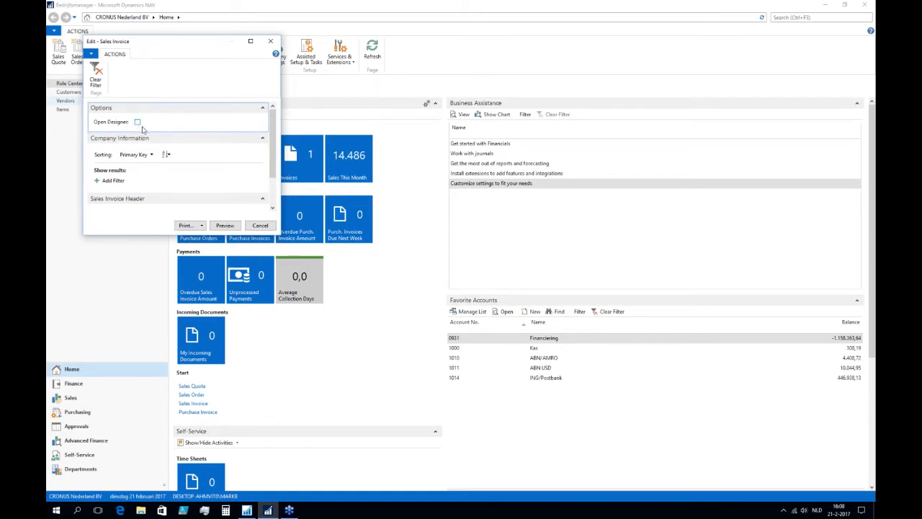
left_click(225, 226)
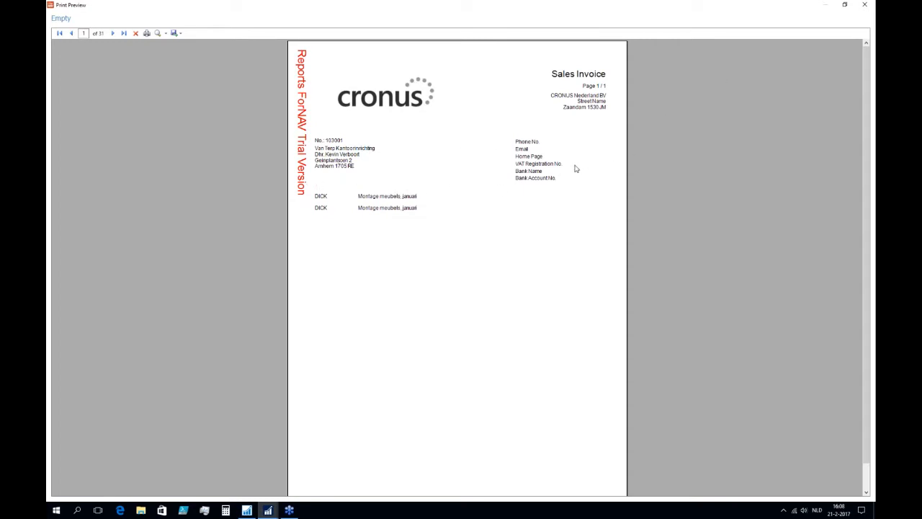
left_click(861, 7)
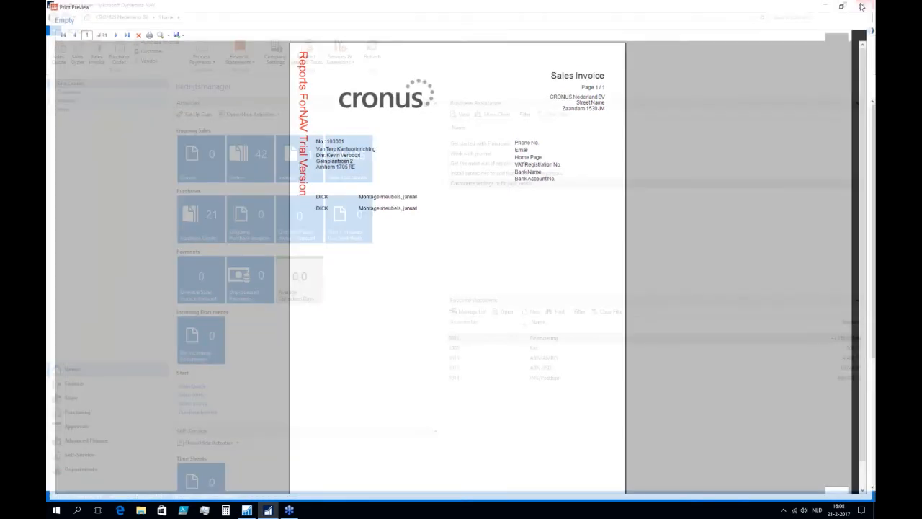
Step: Run the Sales Invoice report again with the Open Designer option enabled and preview it to load the layout
key("alt+Tab")
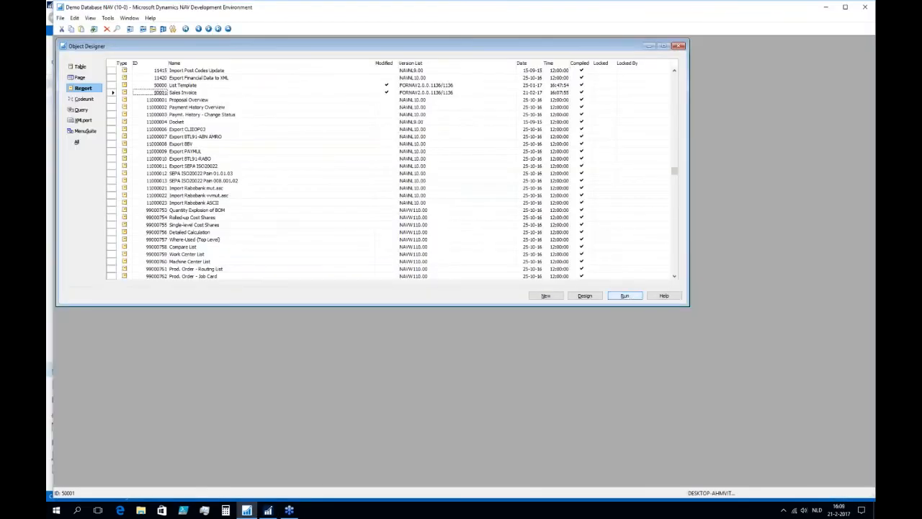
left_click(269, 510)
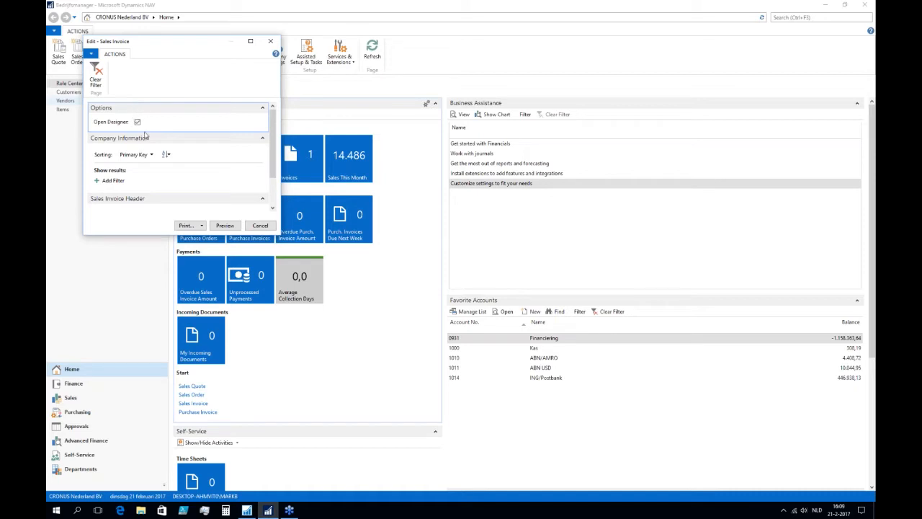
left_click(226, 226)
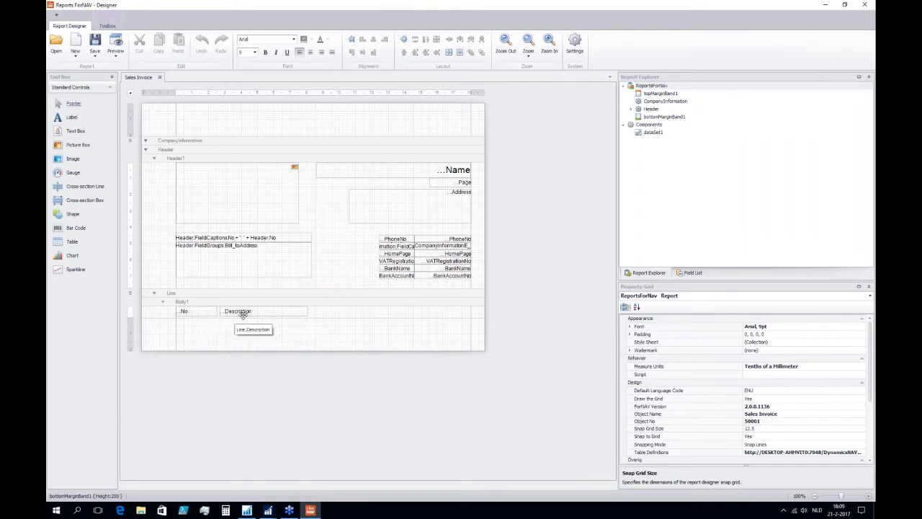
Step: Delete the No and Description text boxes from the Body1 section of the Line data item
left_click(167, 327)
left_click_drag(167, 327, 332, 304)
left_click(332, 303)
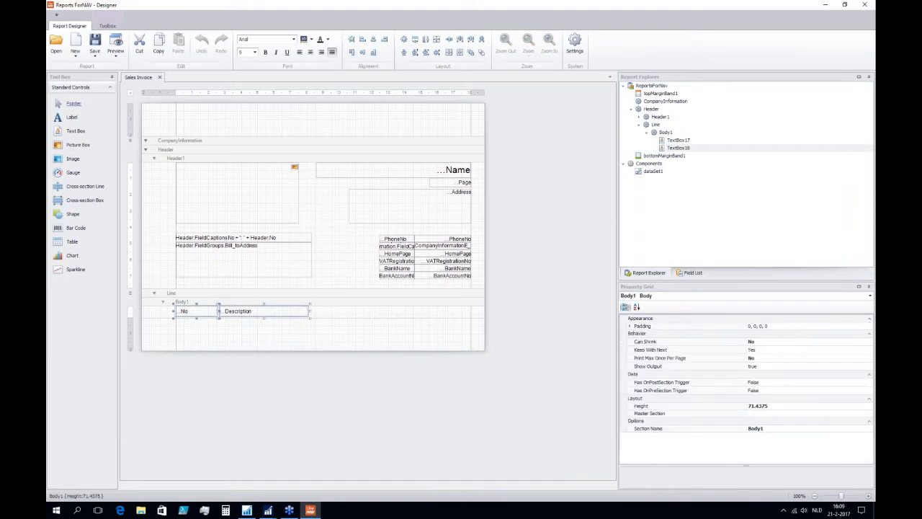
key("Delete")
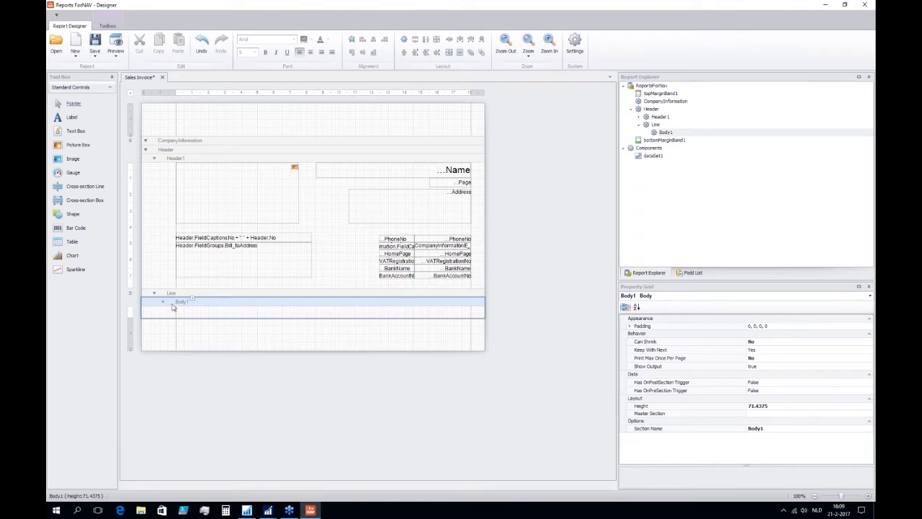
Step: Insert a TransHeader section above Body1 and a TransFooter section below it in the Line data item
right_click(173, 308)
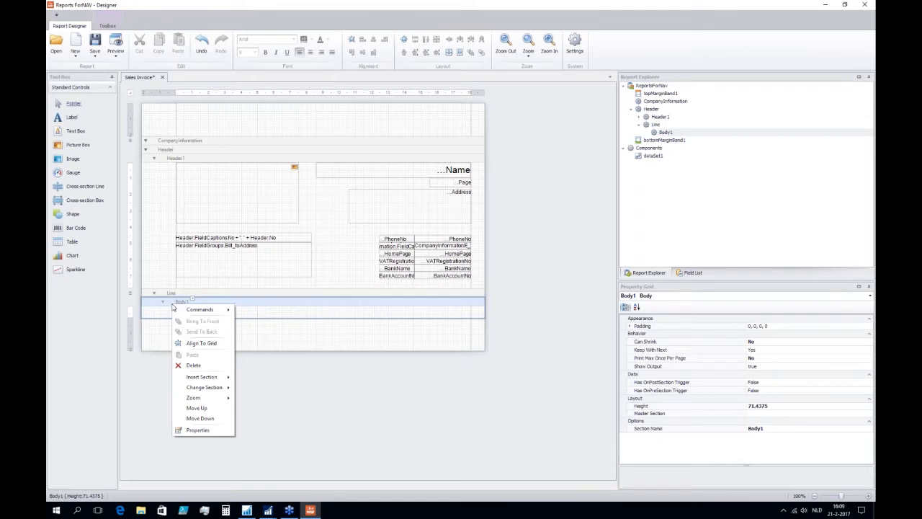
mouse_move(199, 377)
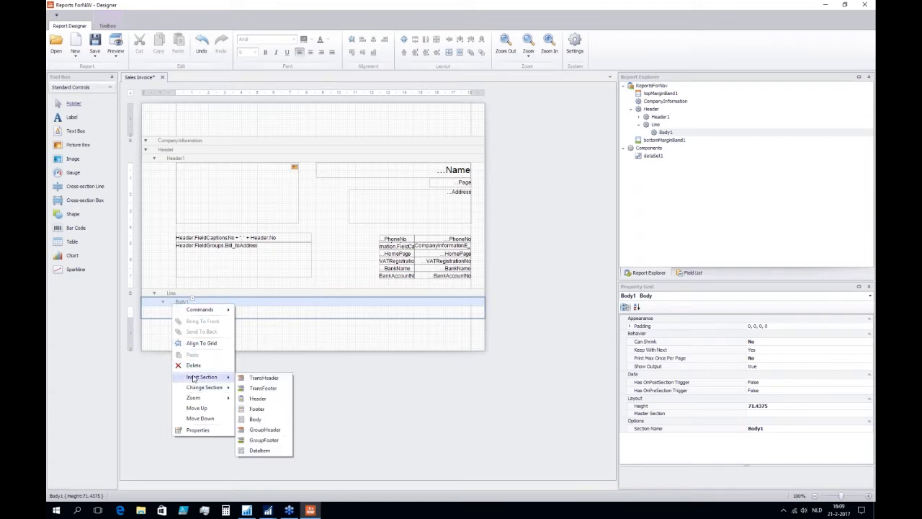
left_click(248, 378)
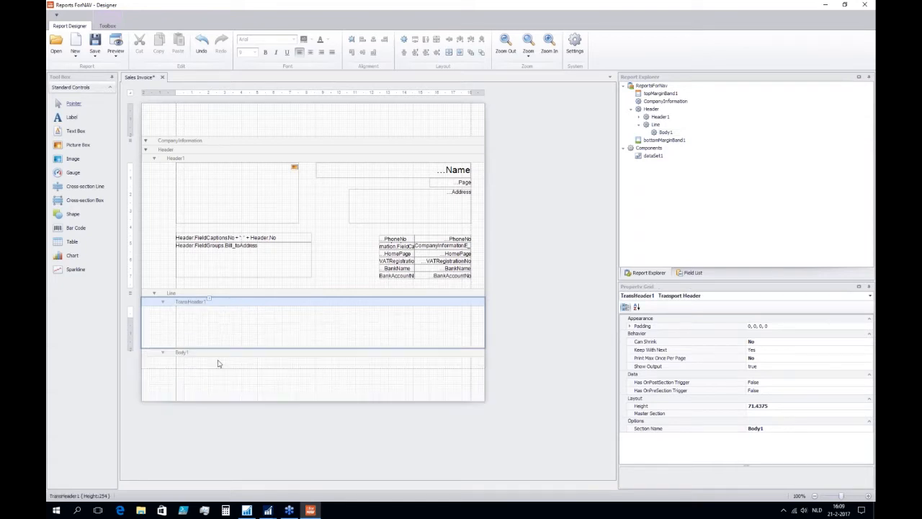
right_click(169, 353)
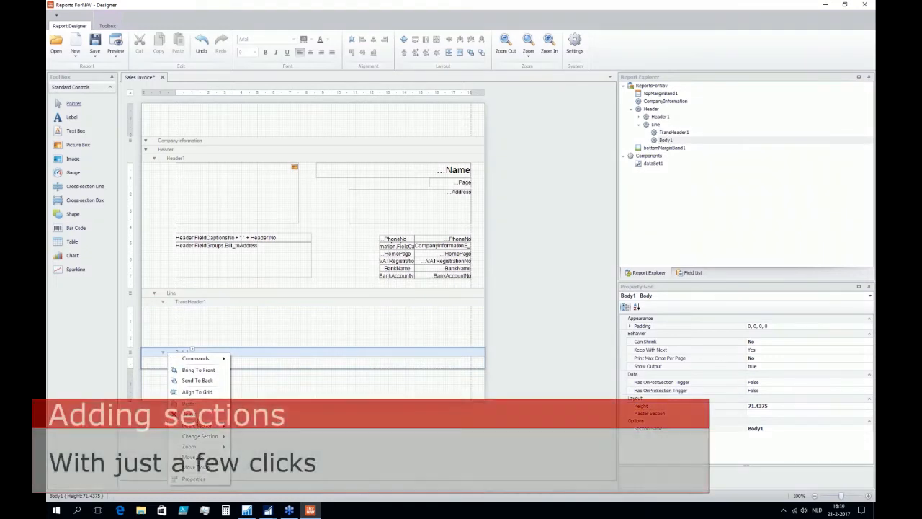
mouse_move(199, 426)
left_click(251, 438)
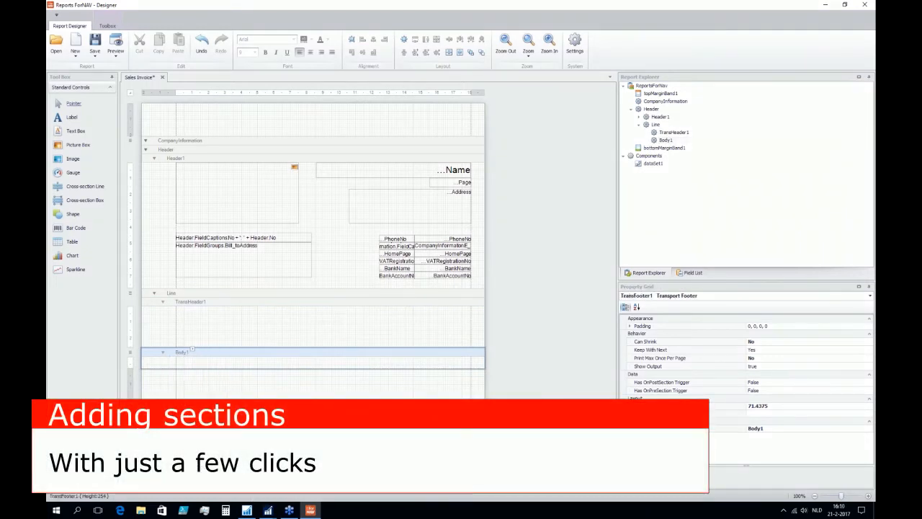
Step: Insert a Header section above the TransHeader1 section in the Line data item
right_click(162, 303)
mouse_move(194, 376)
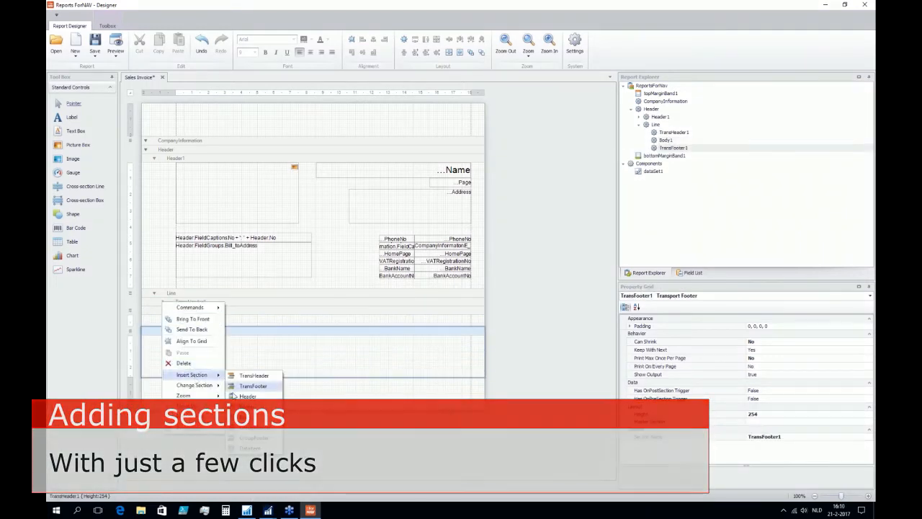
left_click(247, 396)
Step: Insert a Footer section at the end of the Line data item, below TransFooter1
right_click(168, 359)
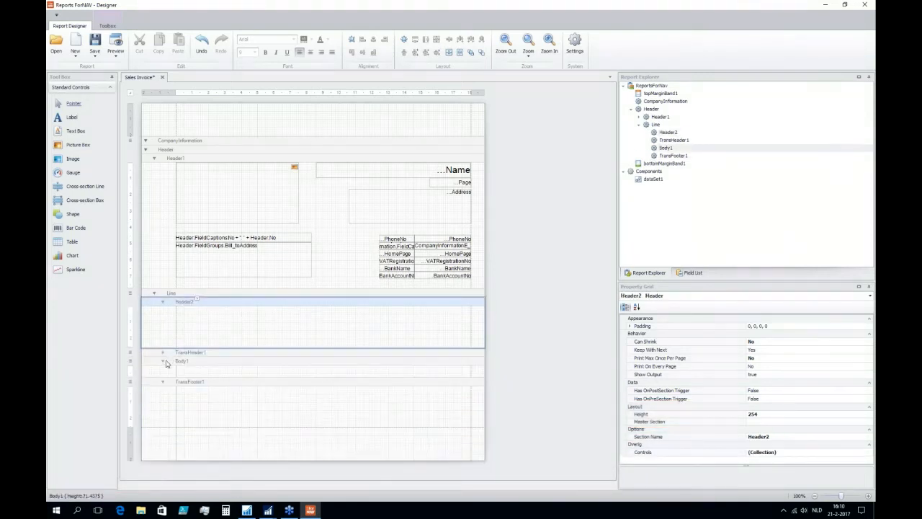
mouse_move(208, 434)
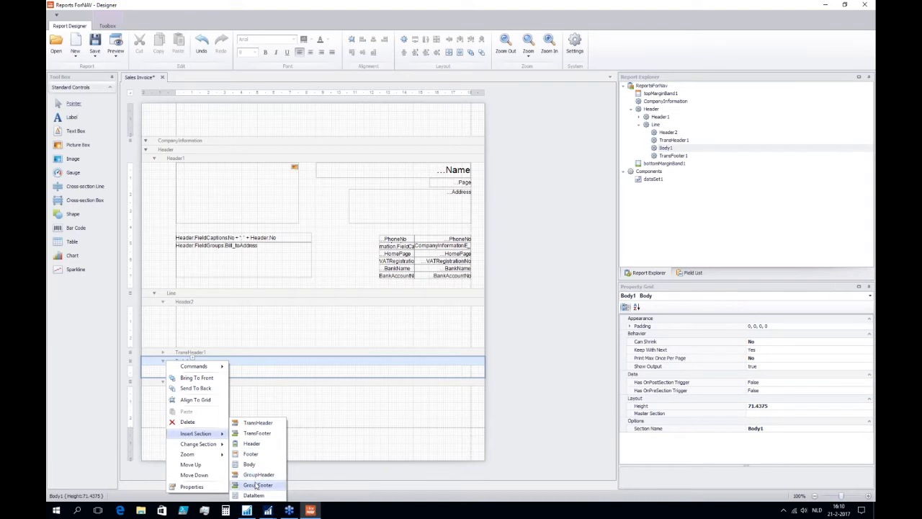
left_click(253, 454)
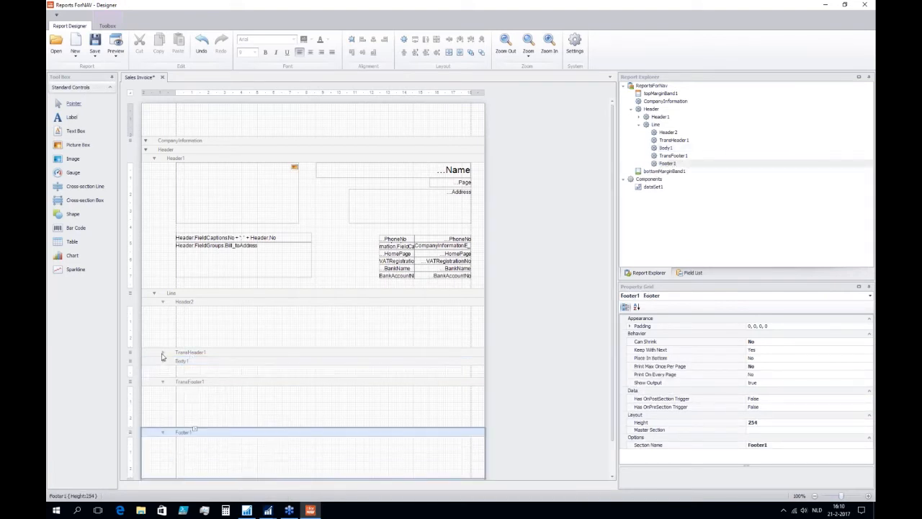
Step: Set the height of all five Line sections, Header2, TransHeader1, Body1, TransFooter1 and Footer1, to 150
left_click(163, 353)
left_click(238, 427, "ctrl")
left_click(238, 410, "ctrl")
left_click(242, 357, "ctrl")
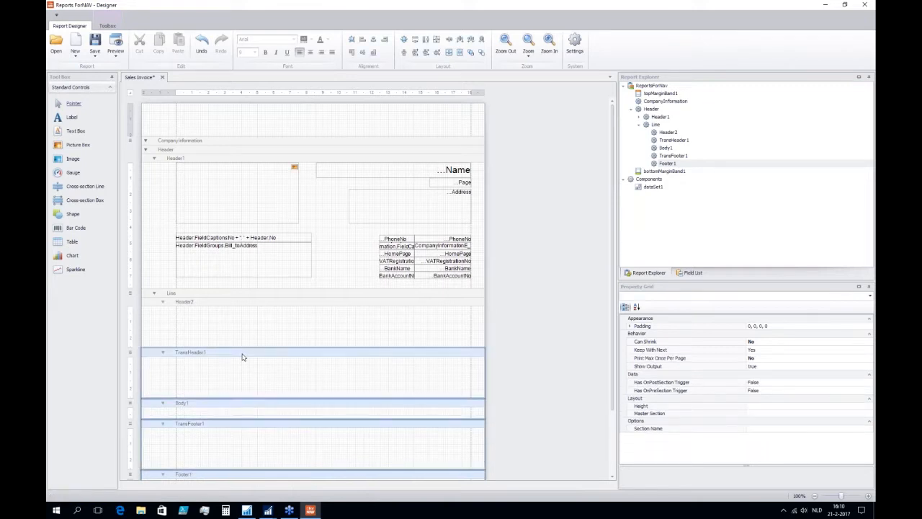
left_click(238, 305, "ctrl")
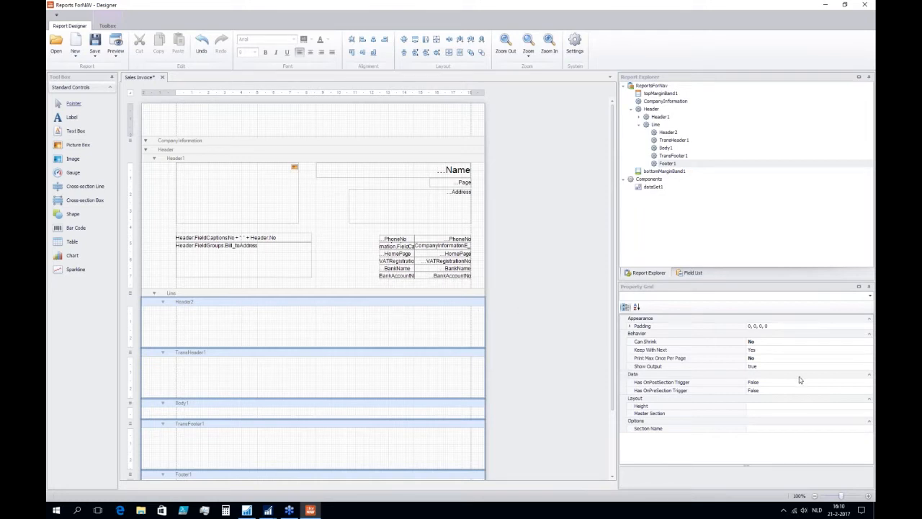
left_click(759, 407)
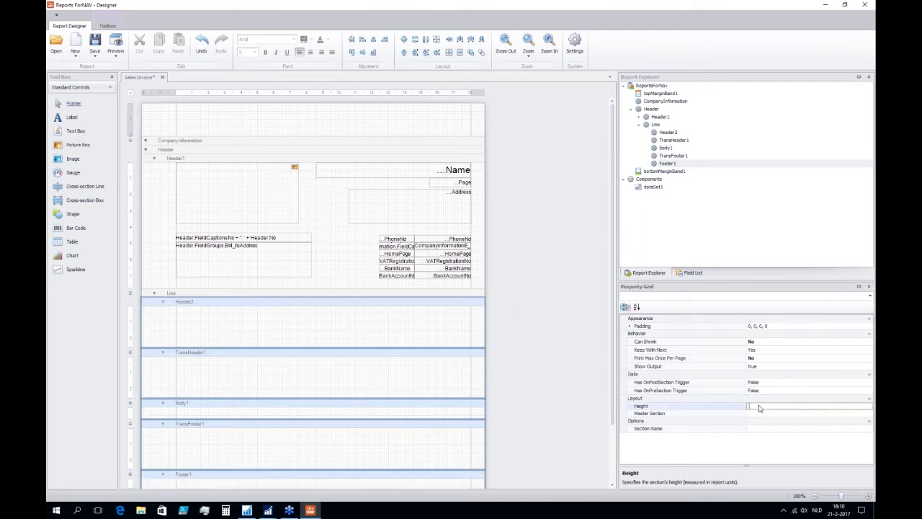
type("150")
left_click(697, 415)
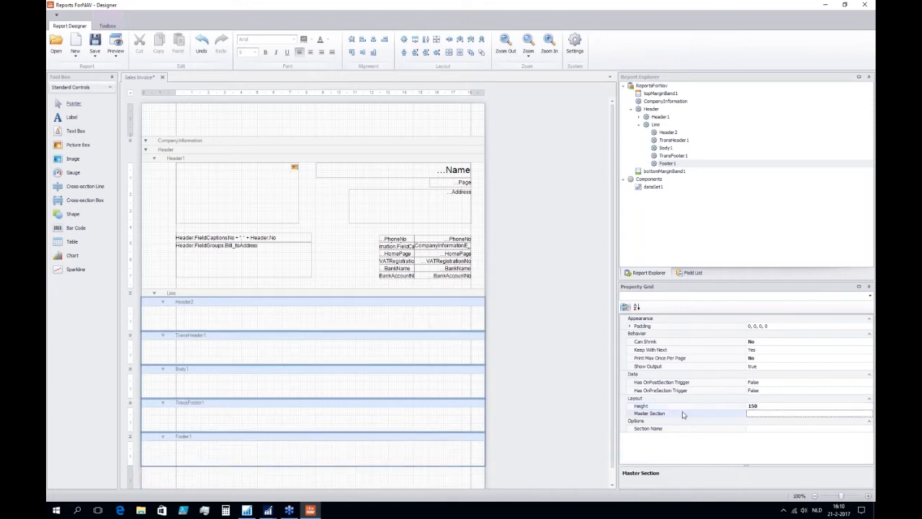
left_click(527, 391)
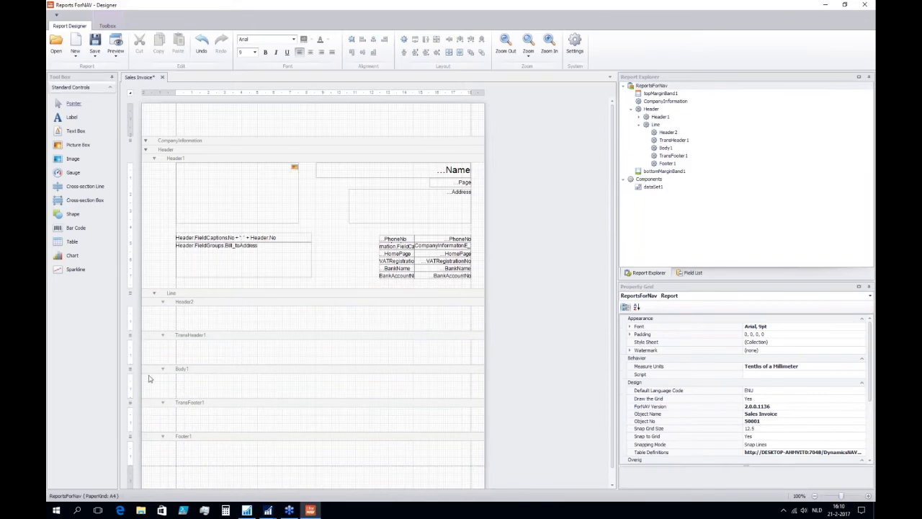
Step: Expand the Line data item in the dataset's field list and look through its available fields
scroll(167, 386, "down", 1)
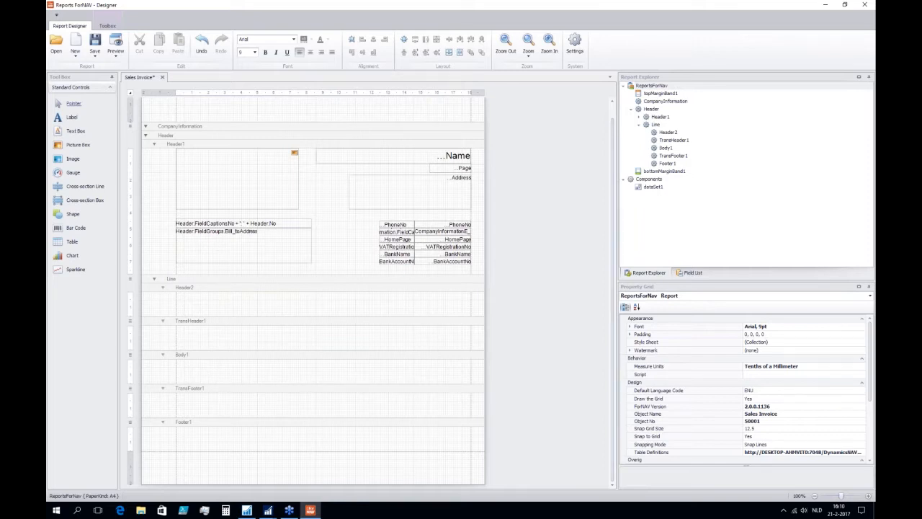
left_click(691, 273)
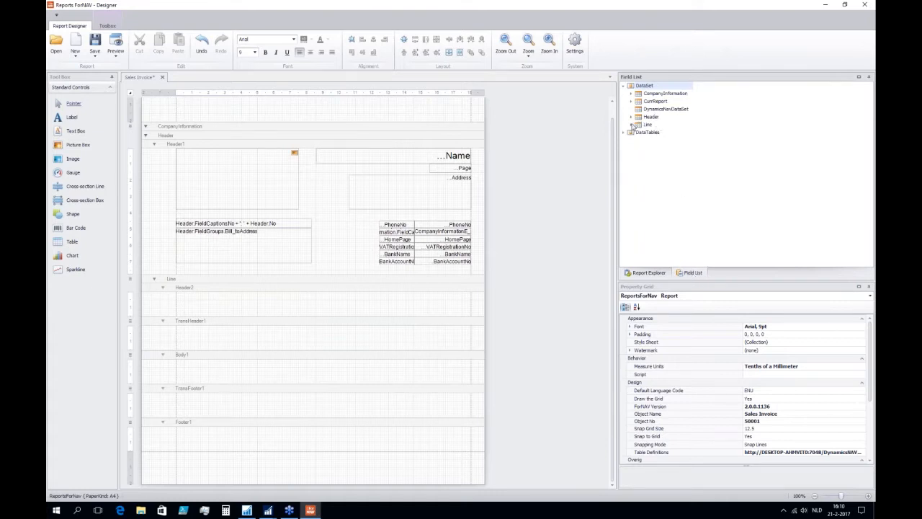
left_click(631, 126)
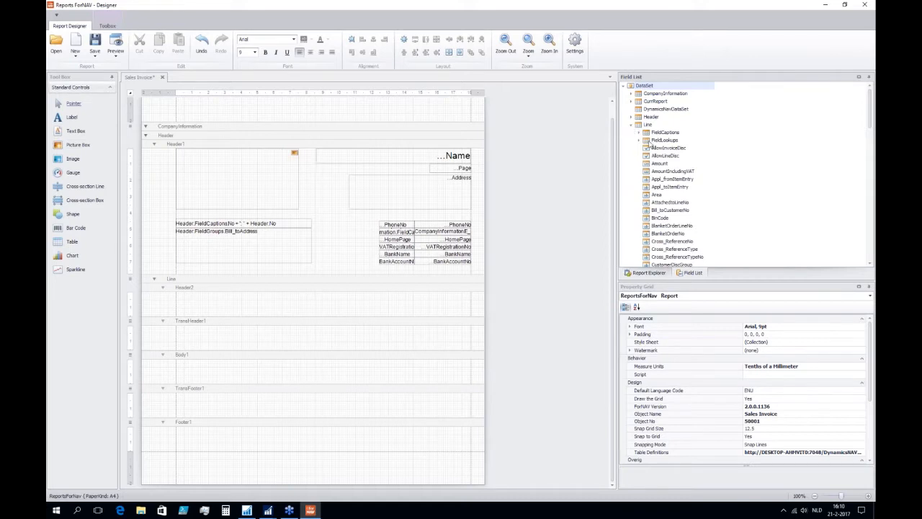
scroll(662, 179, "down", 5)
scroll(661, 179, "down", 15)
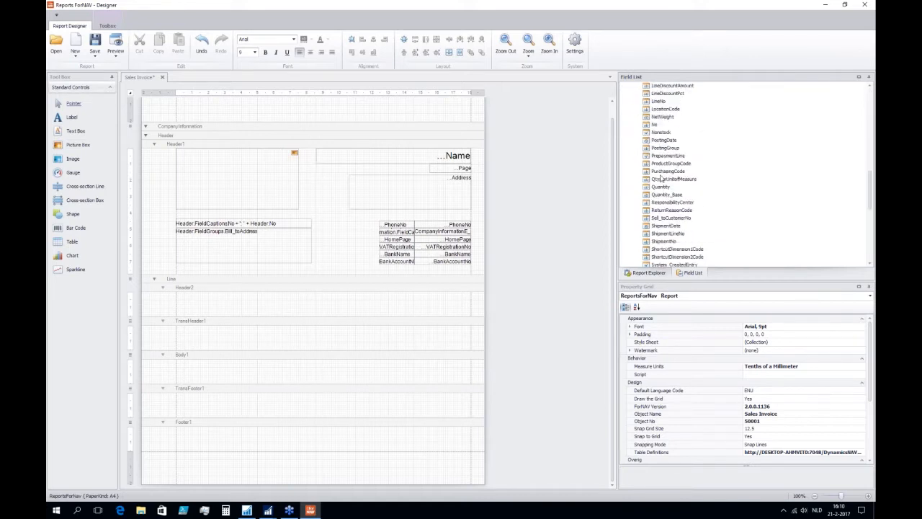
scroll(662, 178, "up", 20)
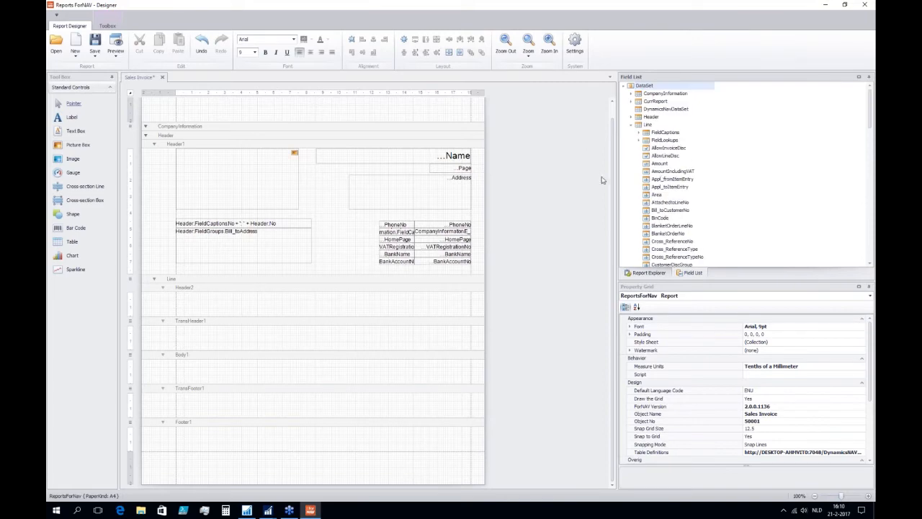
Step: Switch to the NAV Development Environment, examine the data items of report 50001 Sales Invoice in its dataset designer, and close it
mouse_move(247, 510)
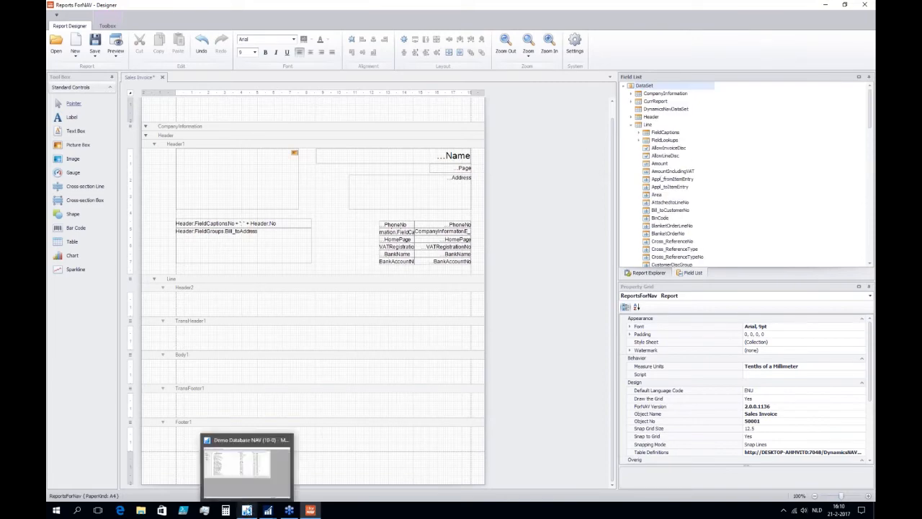
left_click(246, 465)
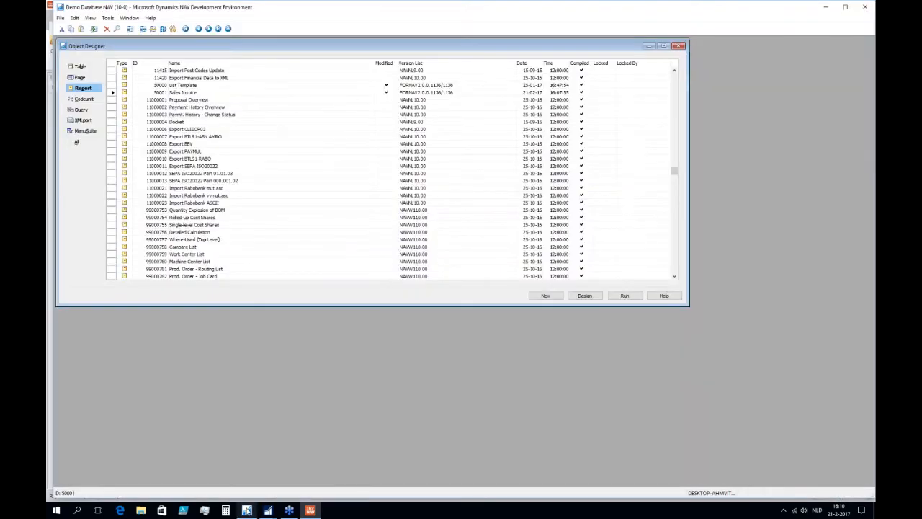
left_click(585, 297)
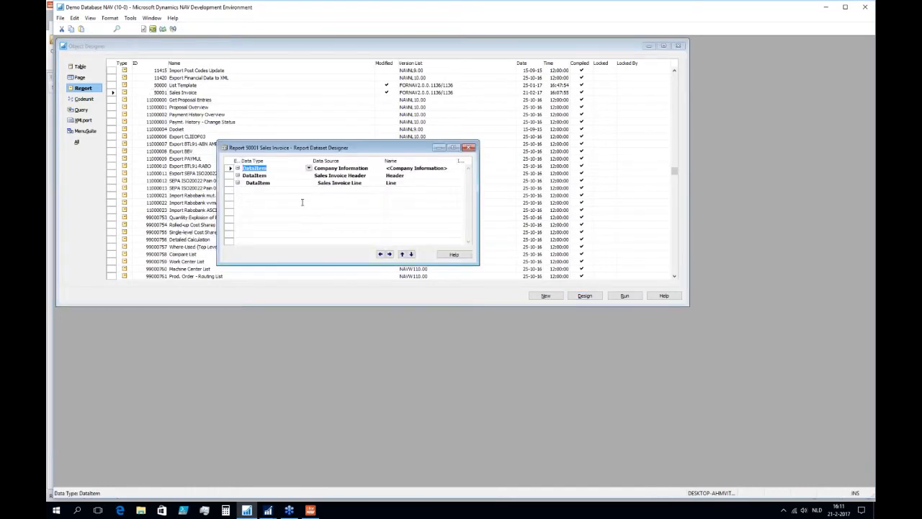
left_click(276, 191)
left_click(293, 175)
left_click(469, 148)
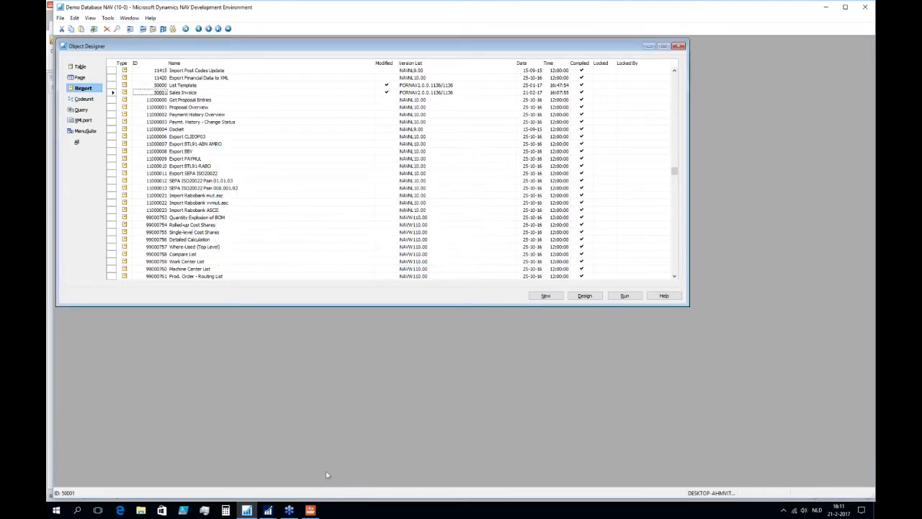
Step: Switch back to ForNAV Designer and add the Line fields No, Description, Quantity, UnitPrice and Amount to Body1 as one table
mouse_move(245, 511)
mouse_move(307, 513)
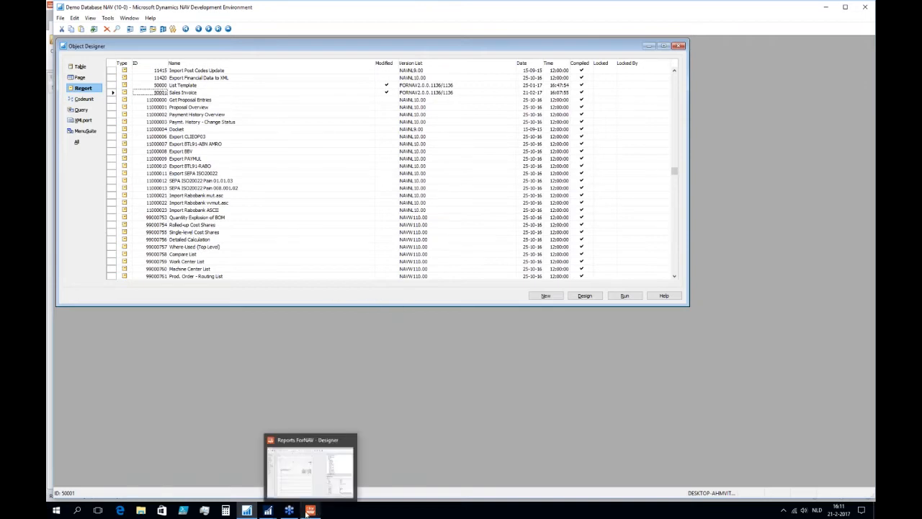
left_click(302, 475)
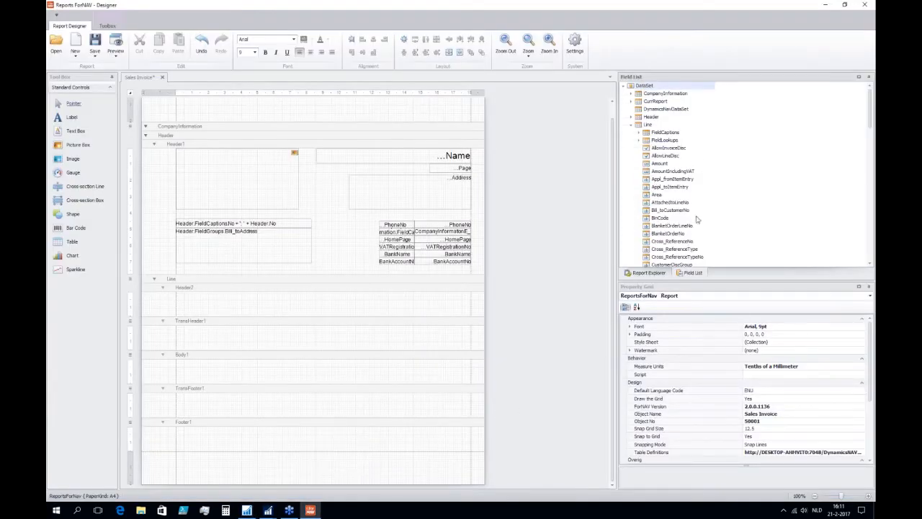
scroll(691, 250, "down", 1)
scroll(690, 250, "down", 5)
scroll(690, 250, "down", 6)
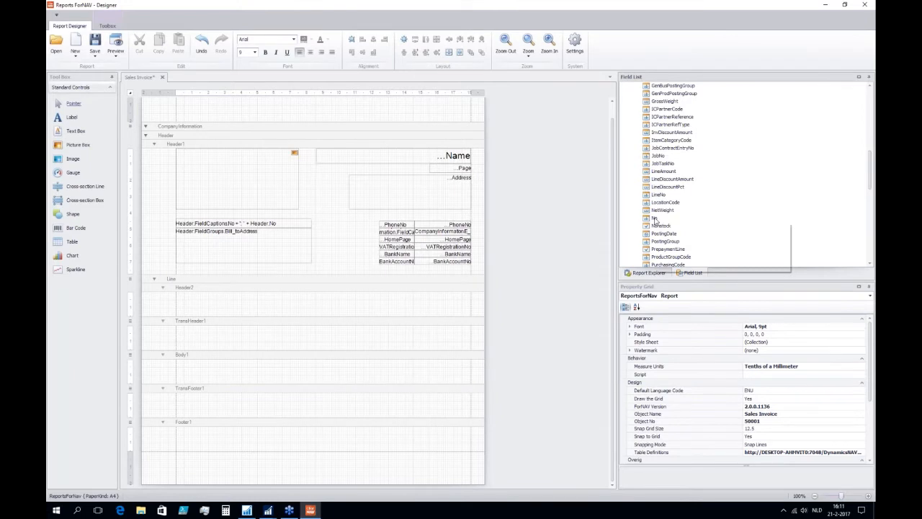
left_click(655, 219)
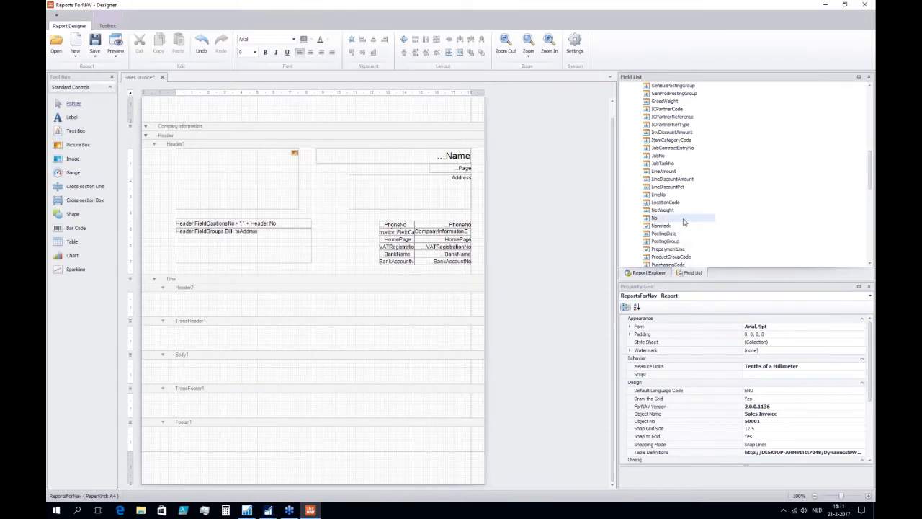
scroll(681, 201, "up", 6)
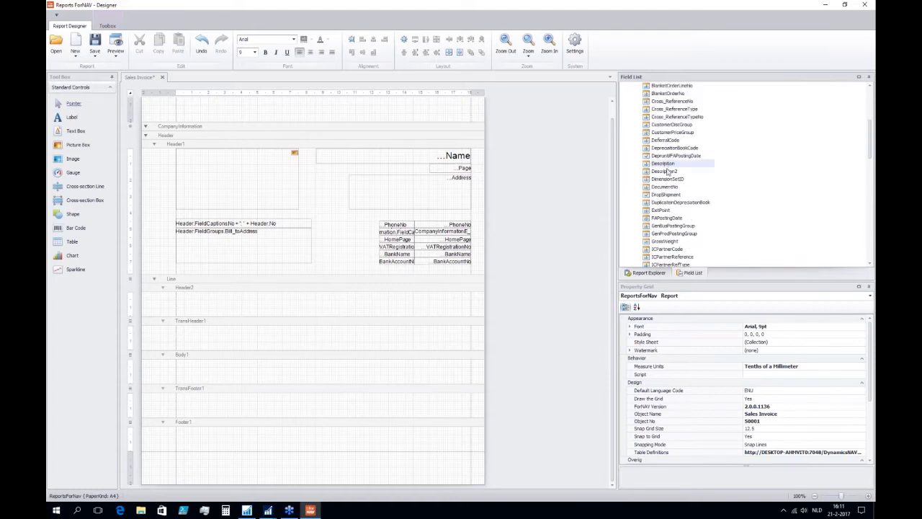
scroll(681, 202, "down", 6)
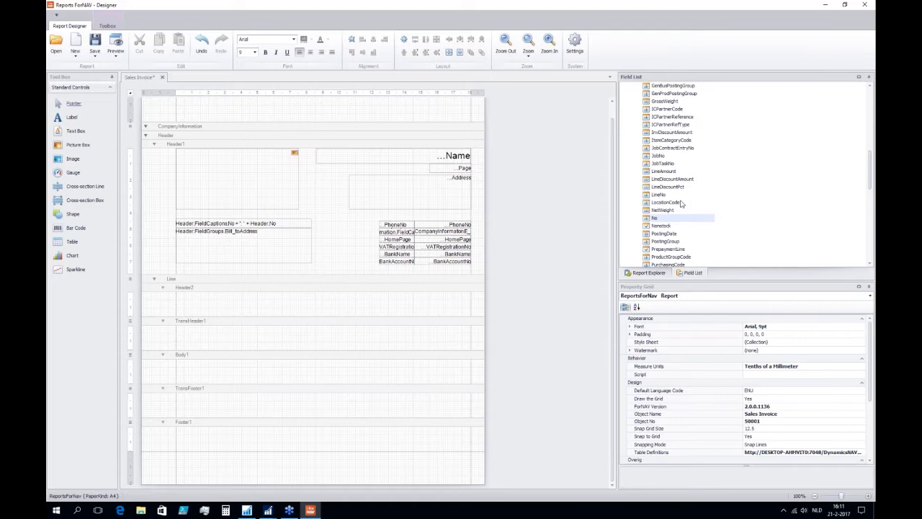
scroll(688, 229, "down", 1)
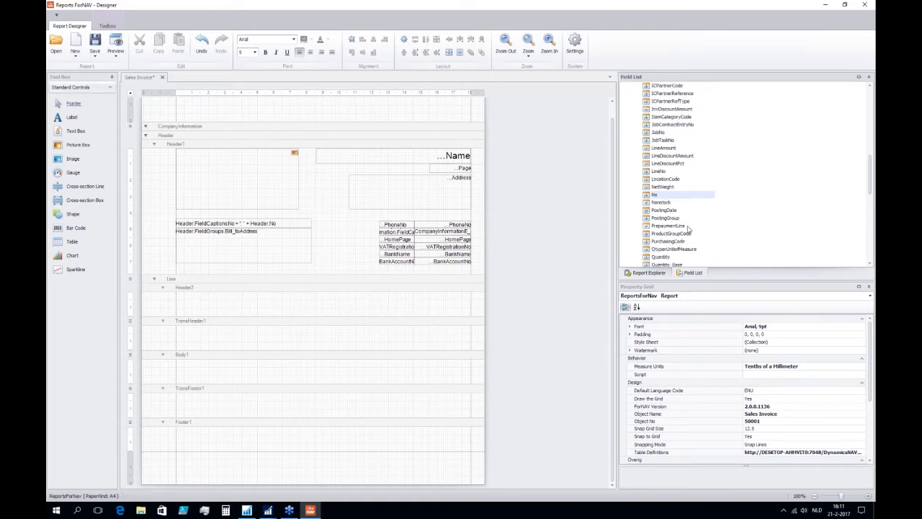
scroll(688, 229, "down", 2)
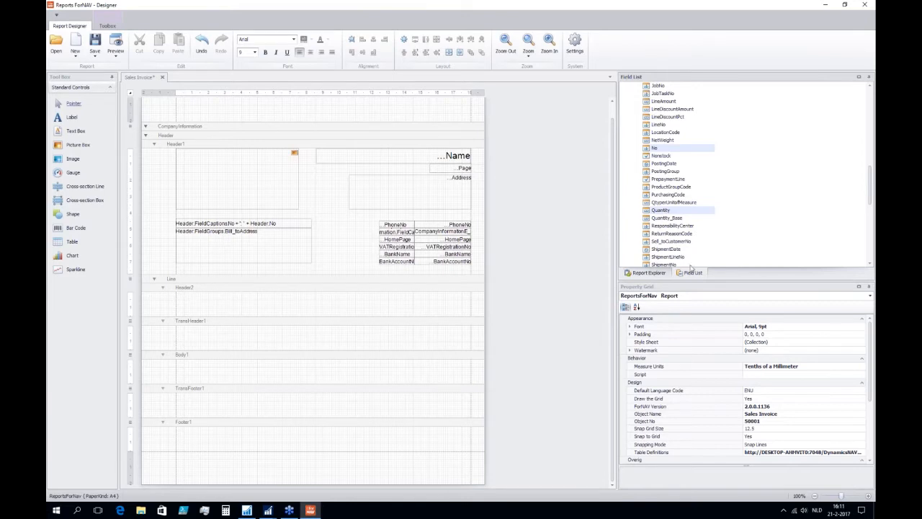
scroll(692, 245, "down", 1)
scroll(691, 246, "down", 4)
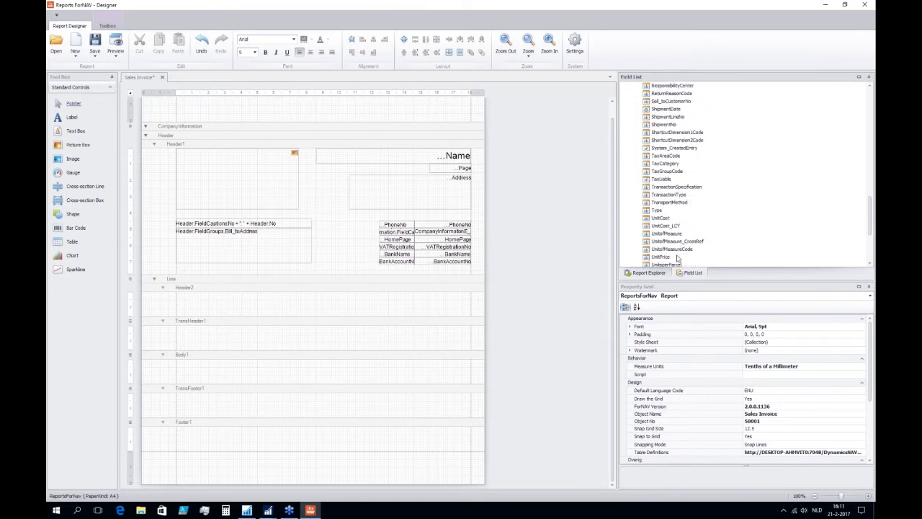
scroll(664, 260, "up", 15)
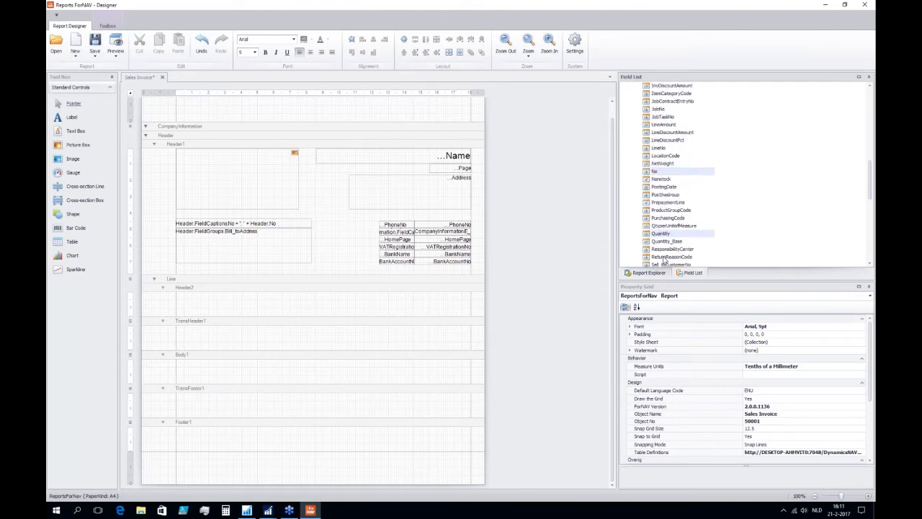
scroll(664, 260, "up", 1)
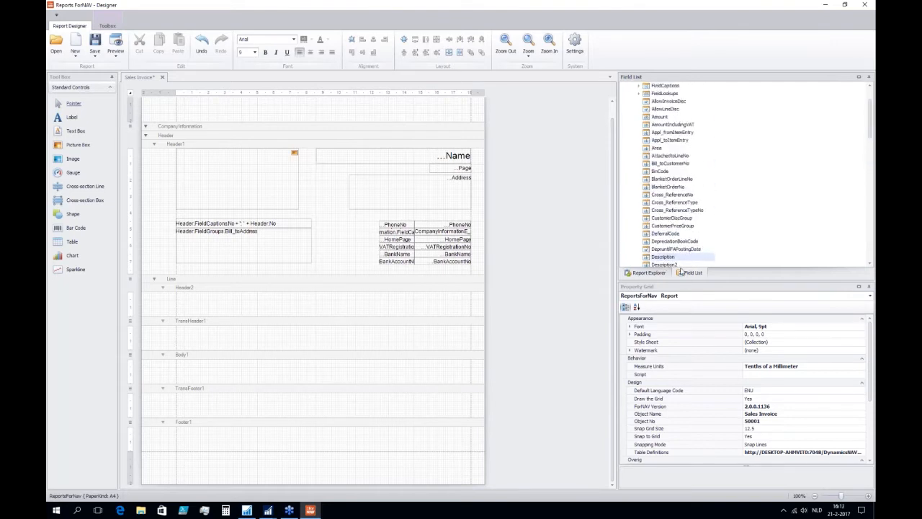
left_click(661, 118)
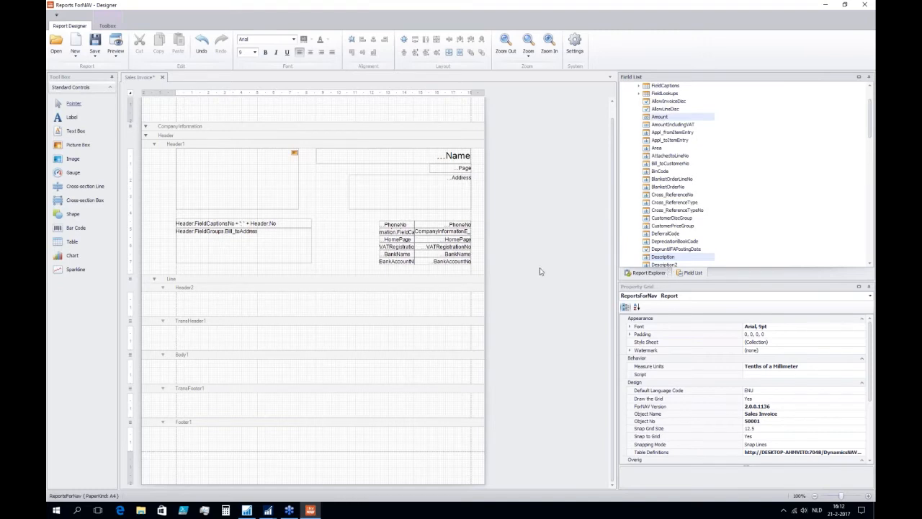
left_click_drag(667, 258, 226, 371)
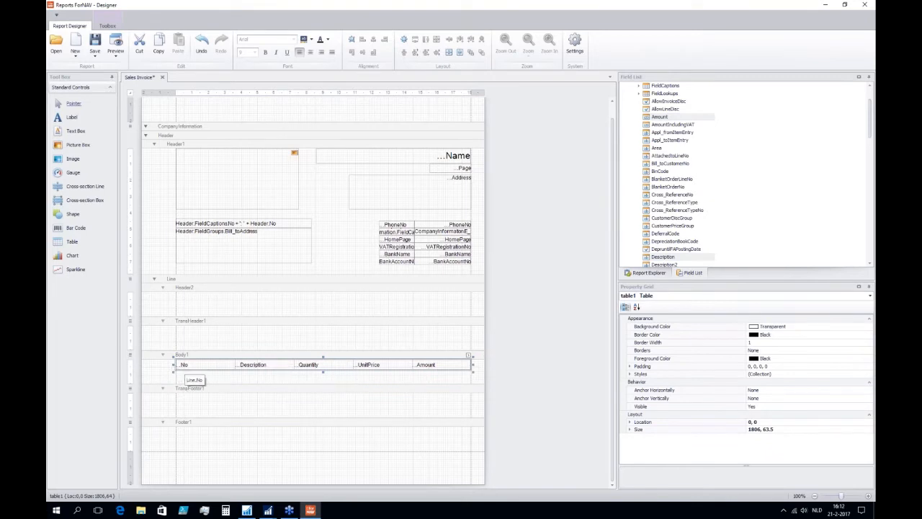
Step: Create a new even style for the Body1 line table and set its background color to Gainsboro
left_click(631, 375)
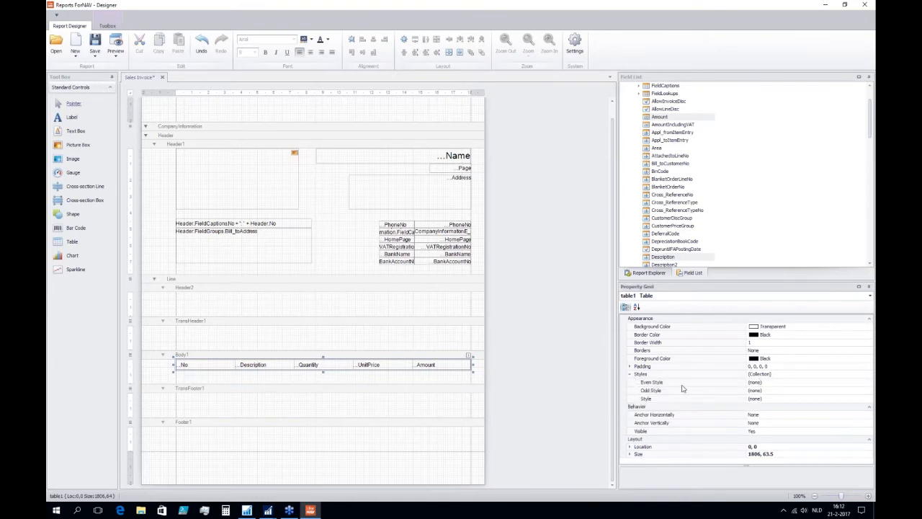
left_click(778, 383)
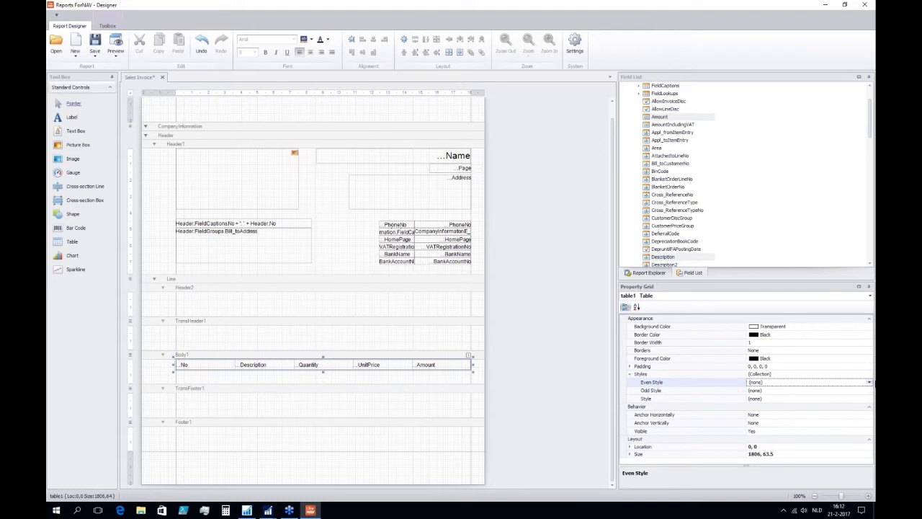
left_click(870, 384)
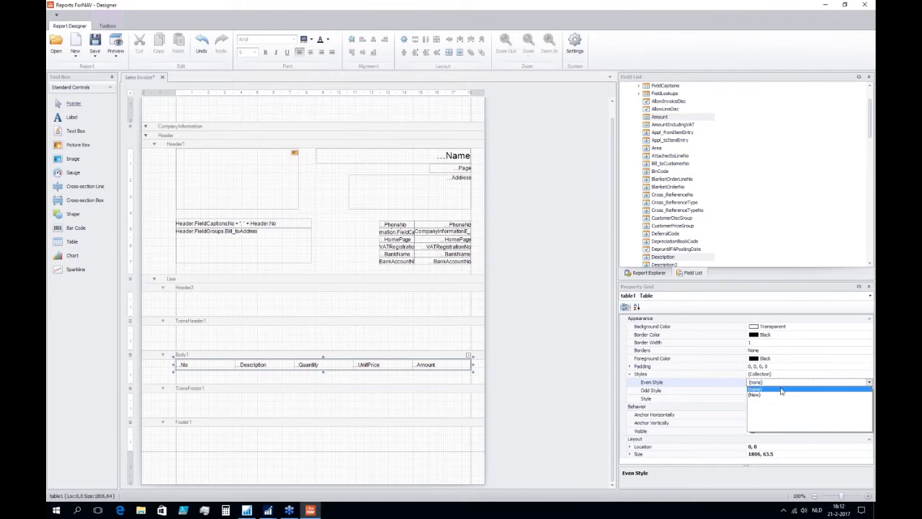
left_click(759, 397)
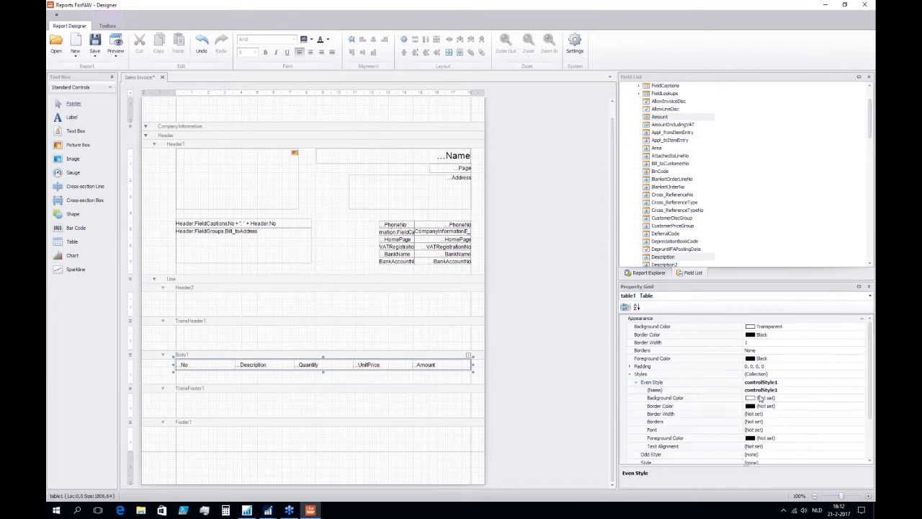
left_click(798, 399)
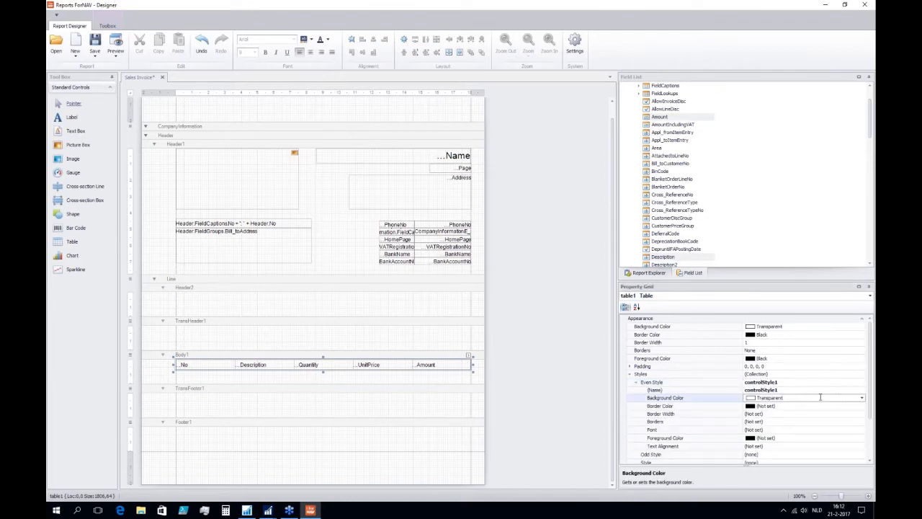
left_click(862, 398)
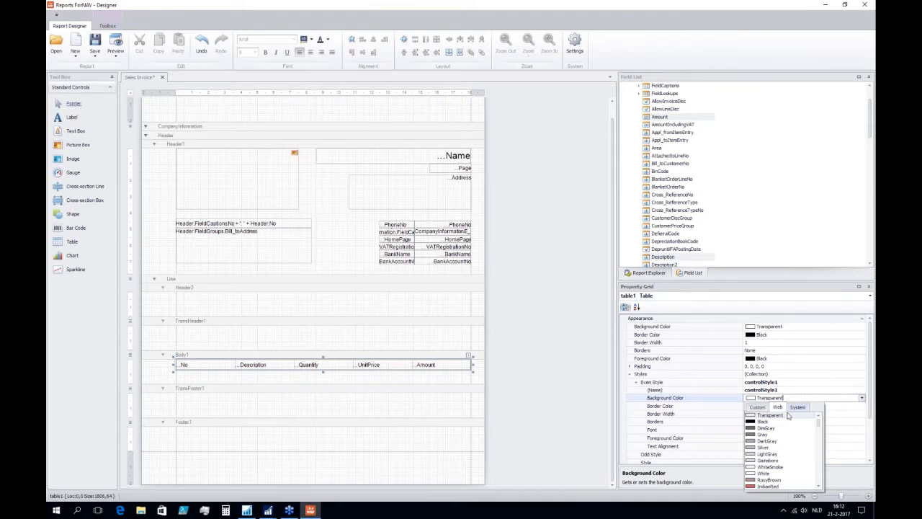
left_click(762, 460)
left_click(686, 409)
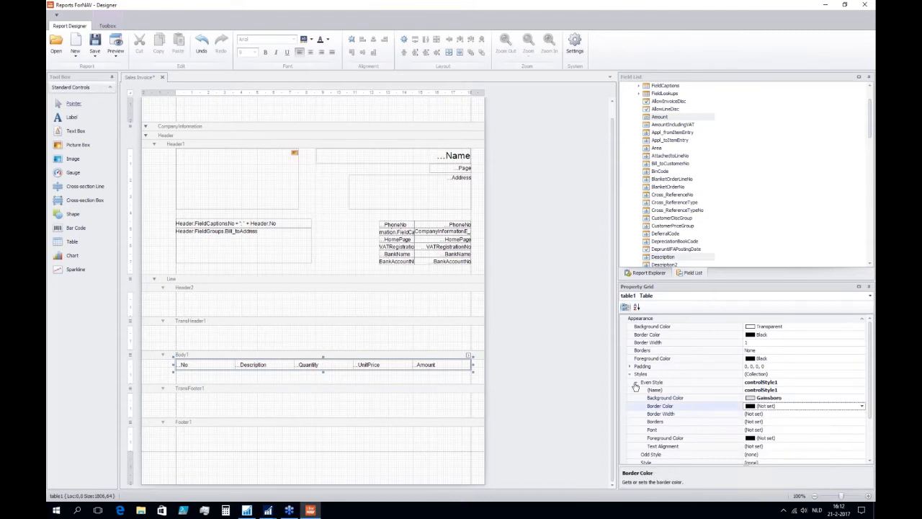
left_click(630, 376)
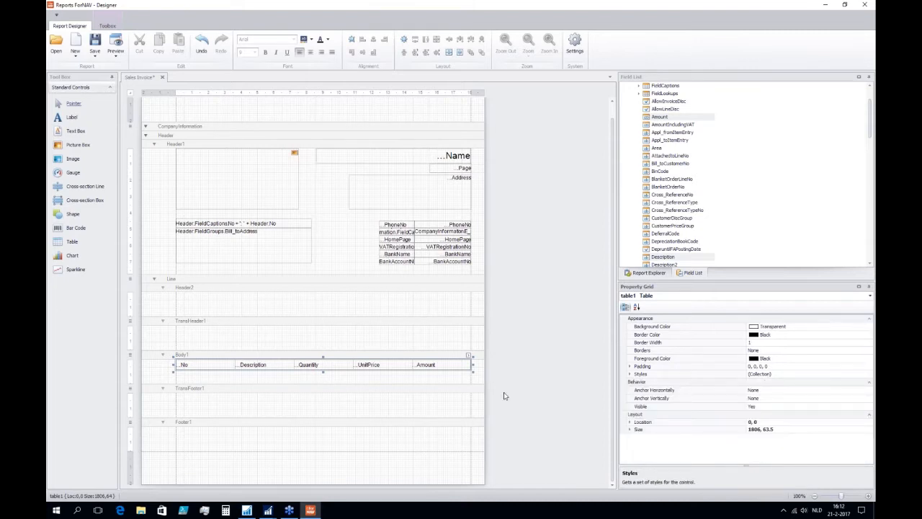
left_click(155, 369)
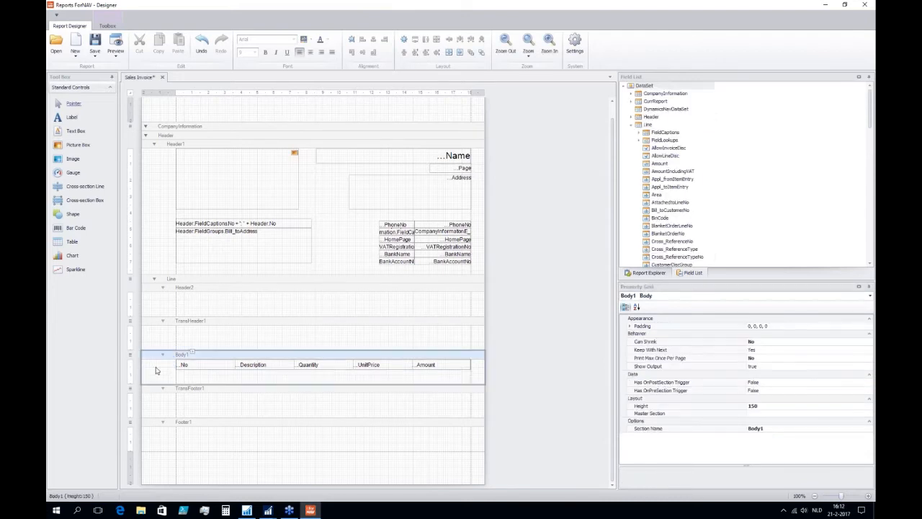
Step: Add the Line field captions No, Description, Quantity, UnitPrice and Amount to Header2 as one table
left_click(163, 306)
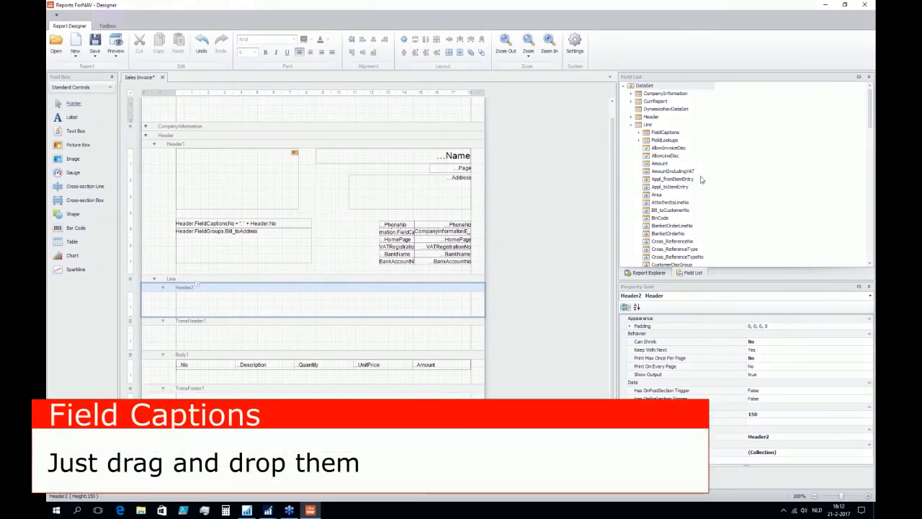
left_click(639, 133)
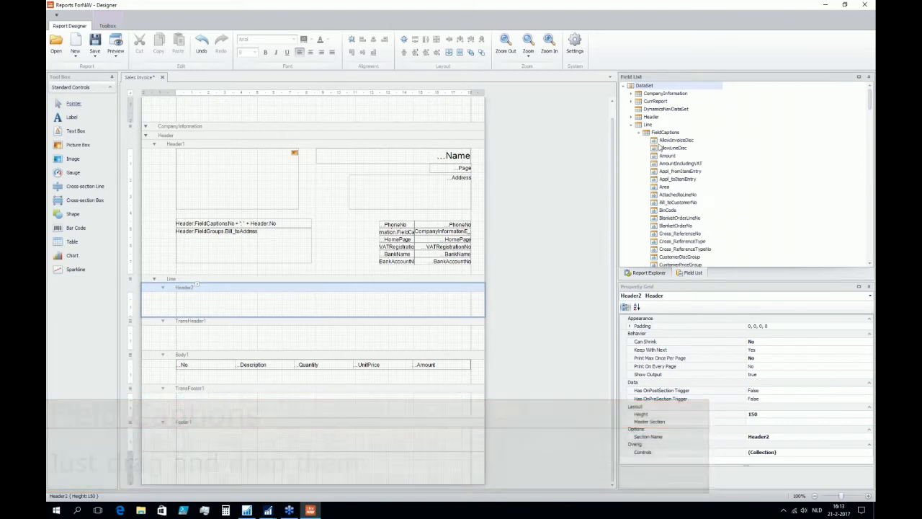
scroll(698, 202, "down", 15)
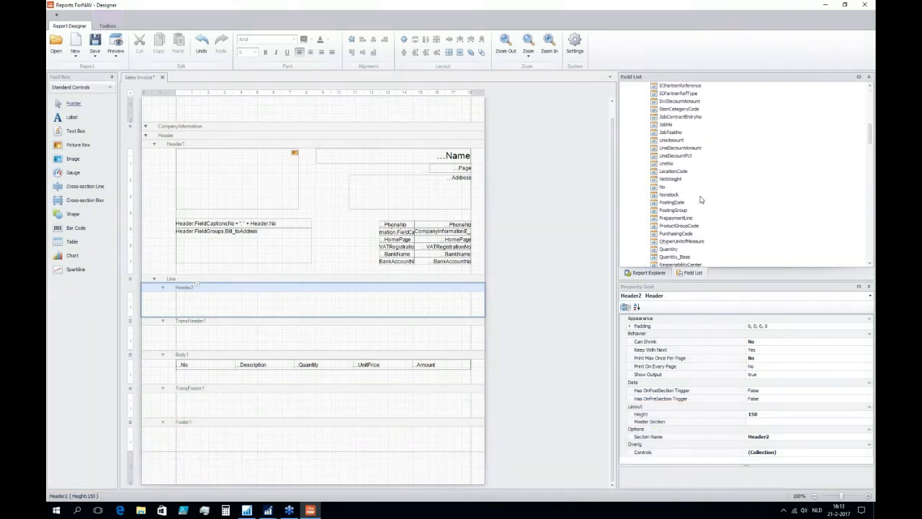
scroll(698, 213, "up", 1)
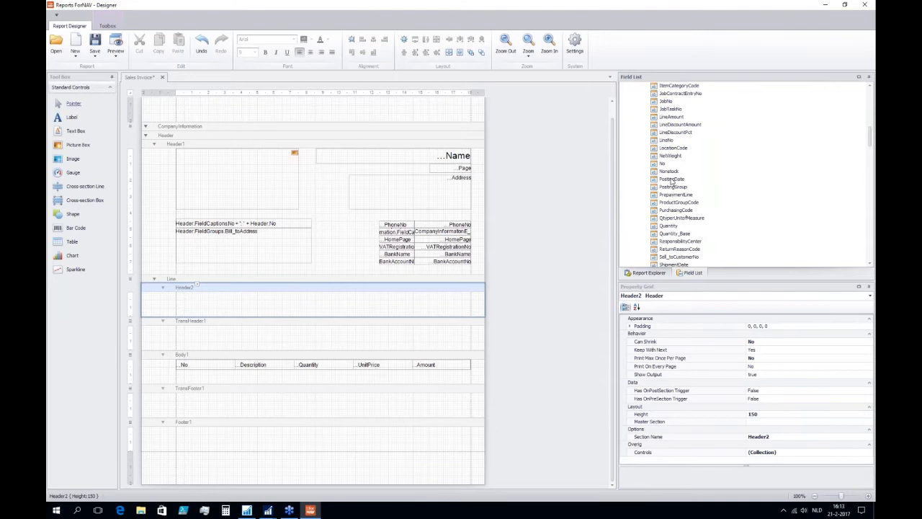
left_click(661, 164)
scroll(697, 202, "up", 3)
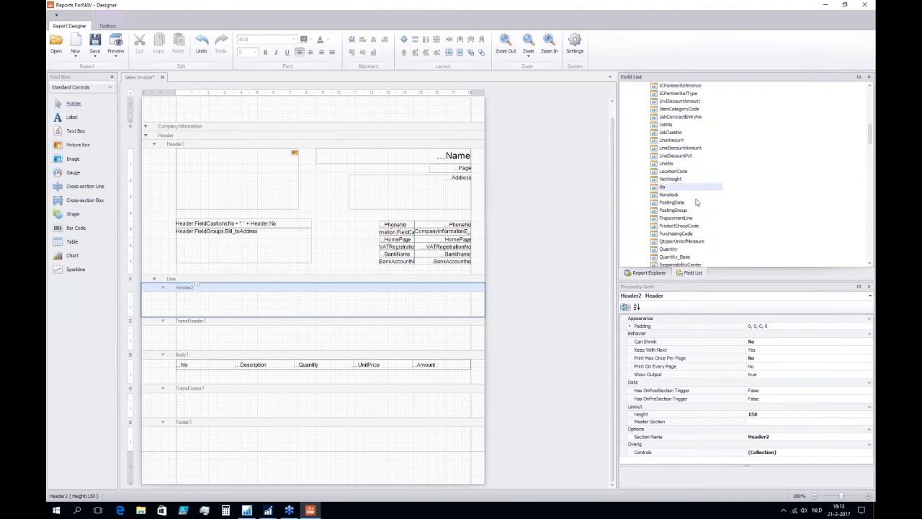
scroll(697, 204, "up", 4)
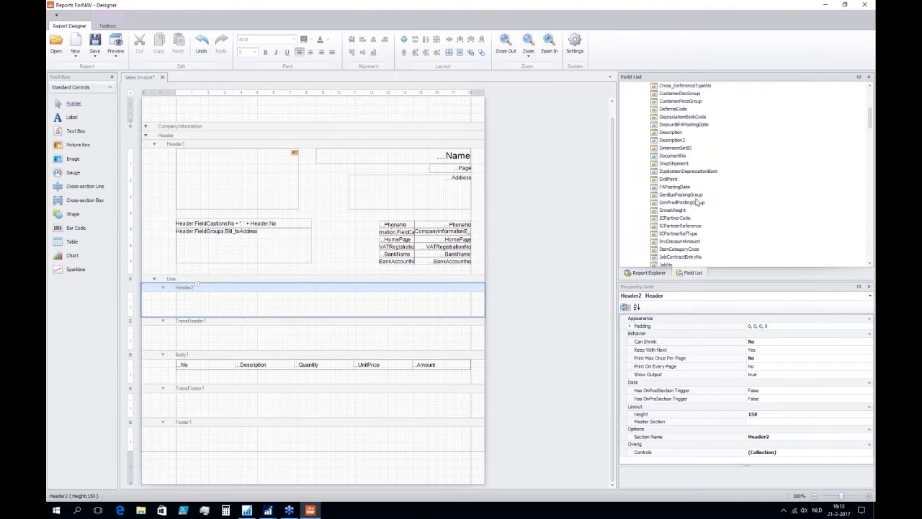
left_click(672, 134)
scroll(692, 208, "down", 1)
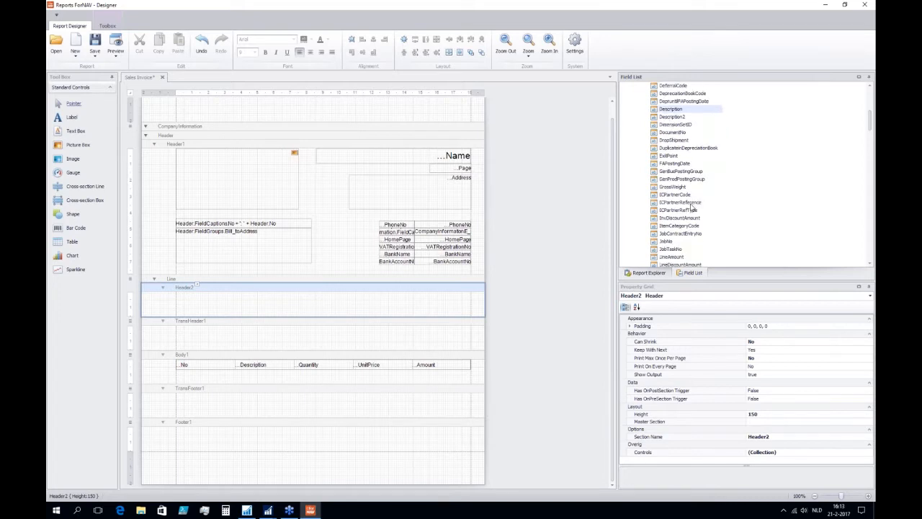
scroll(692, 207, "down", 8)
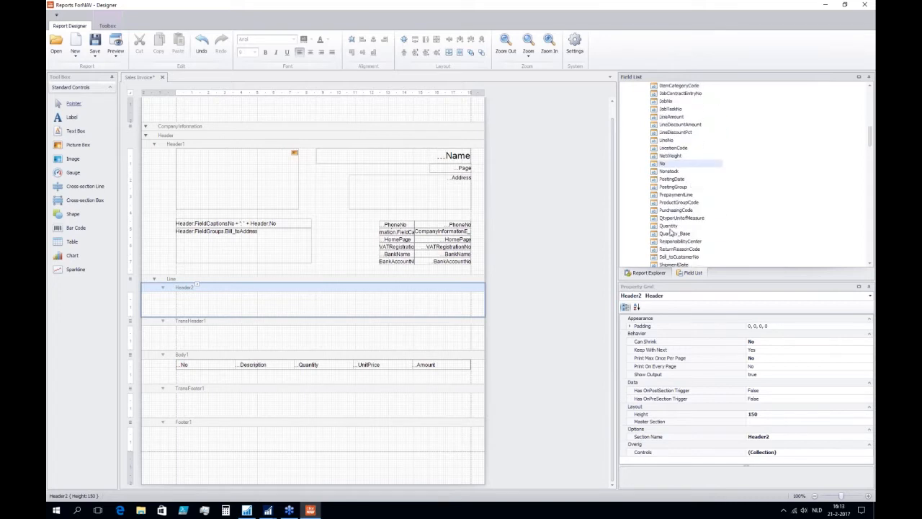
scroll(671, 229, "down", 5)
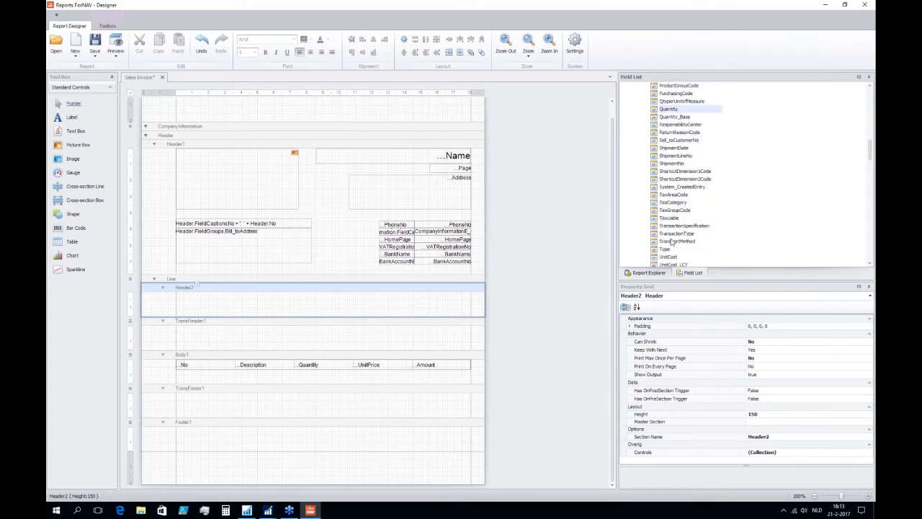
scroll(669, 249, "up", 5)
scroll(669, 249, "up", 10)
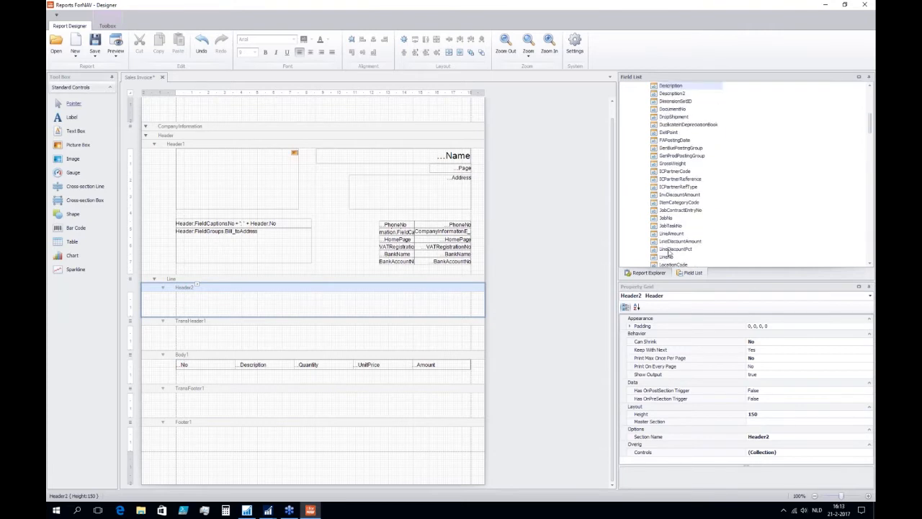
scroll(670, 243, "up", 4)
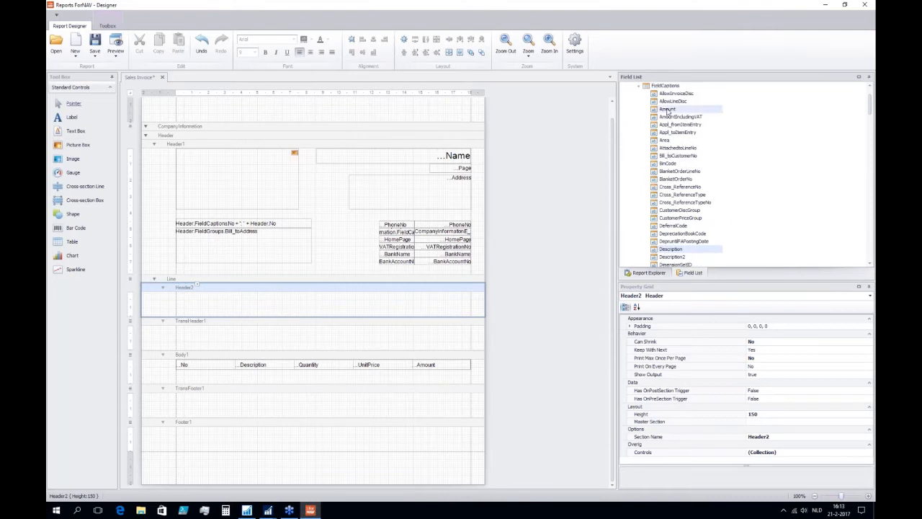
left_click_drag(675, 250, 340, 306)
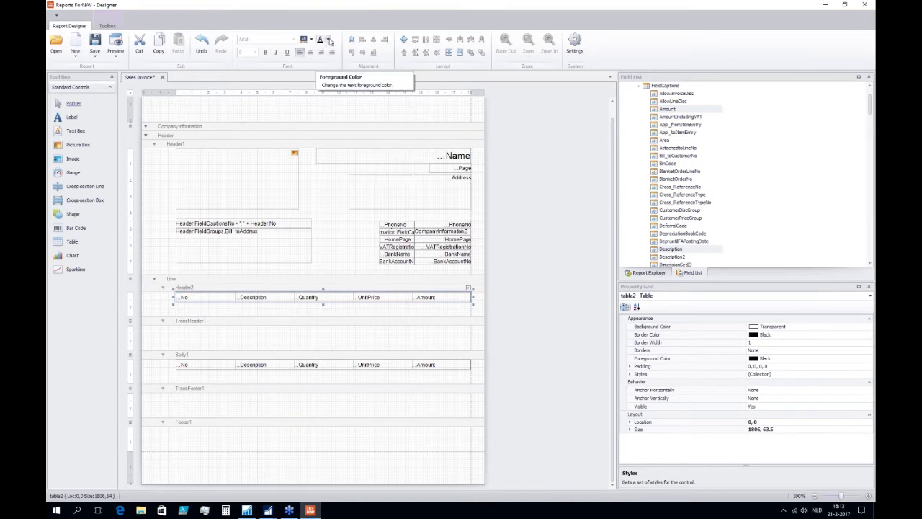
Step: Format the Header2 caption table with blue text (0, 0, 255), all borders and a border width of 2
left_click(329, 40)
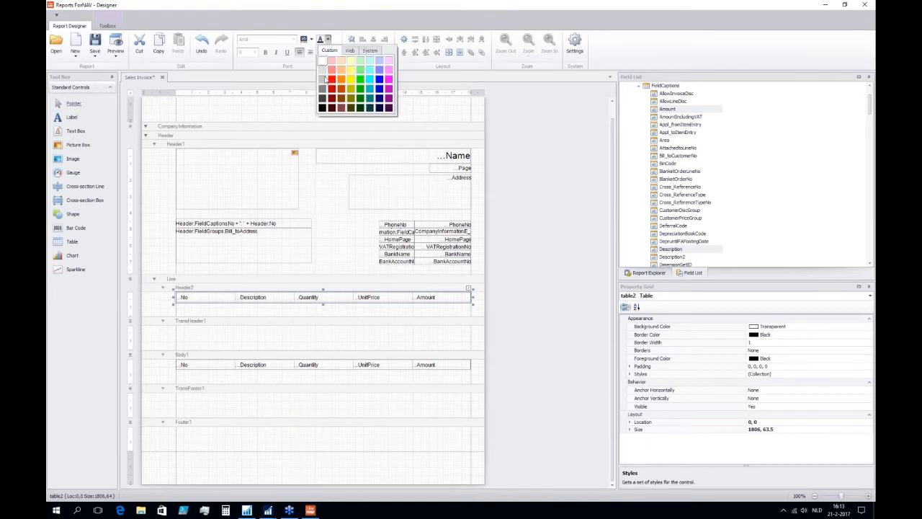
left_click(380, 84)
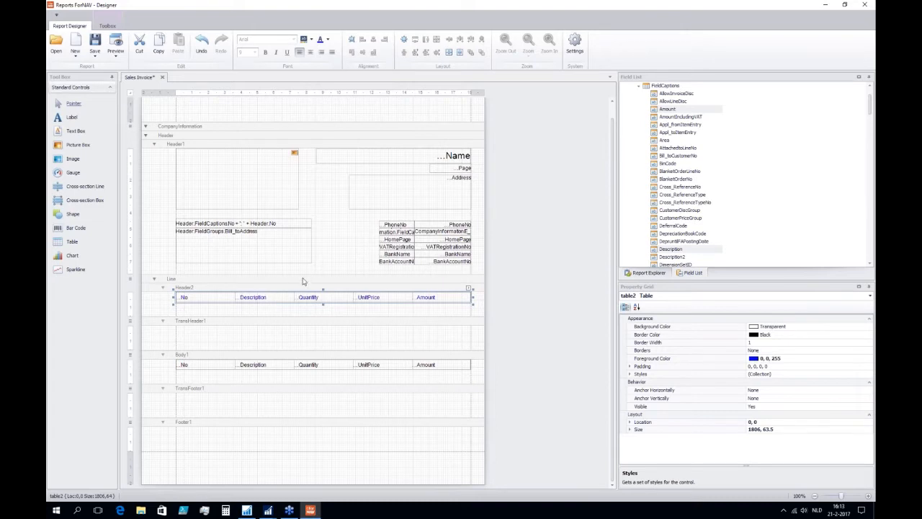
left_click(788, 350)
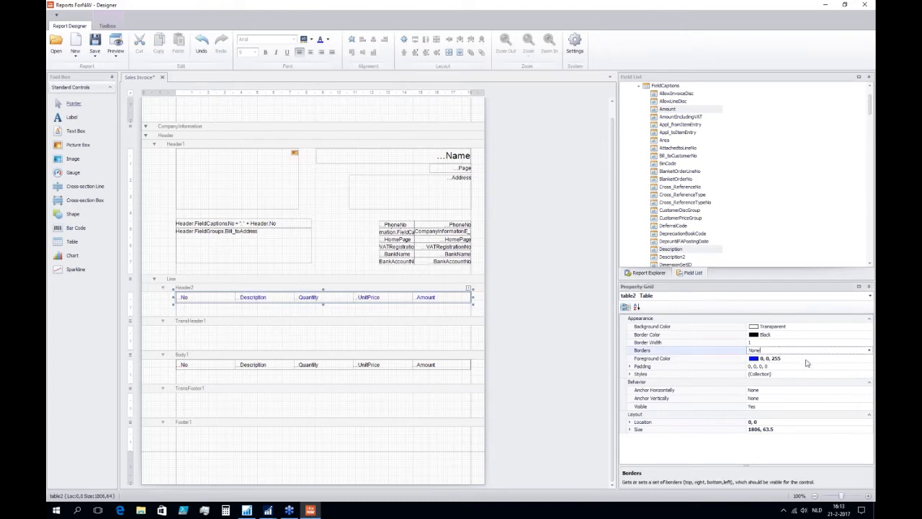
left_click(869, 350)
left_click(787, 375)
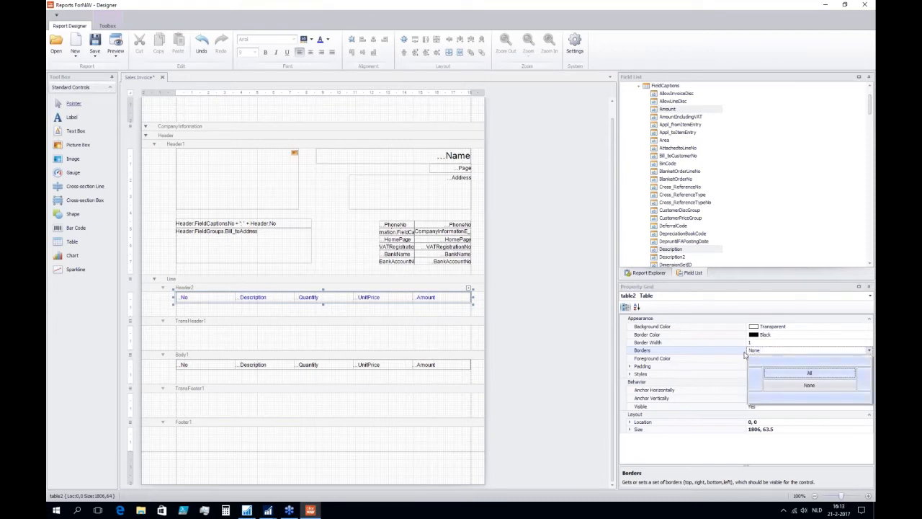
left_click(766, 348)
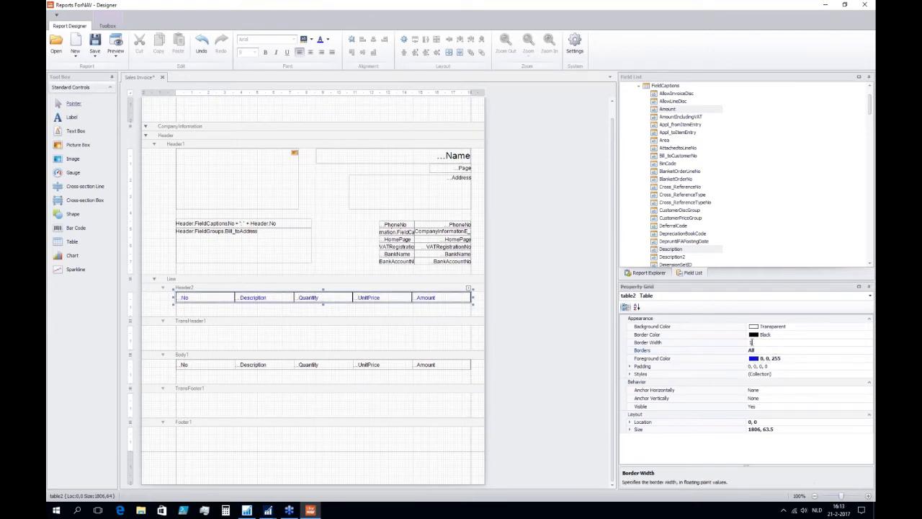
type("2")
left_click(705, 350)
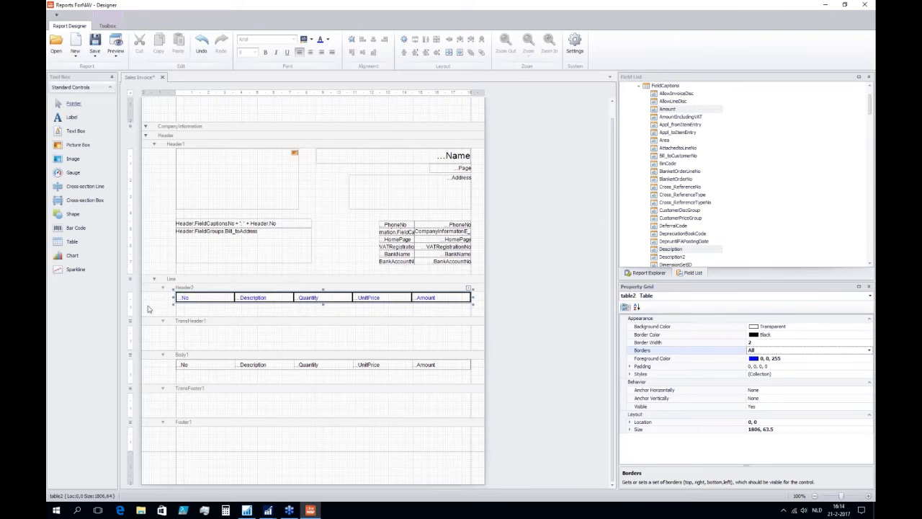
Step: Copy the Header2 caption table into TransHeader1 and move the copy down to the section's lower edge
left_click(191, 324)
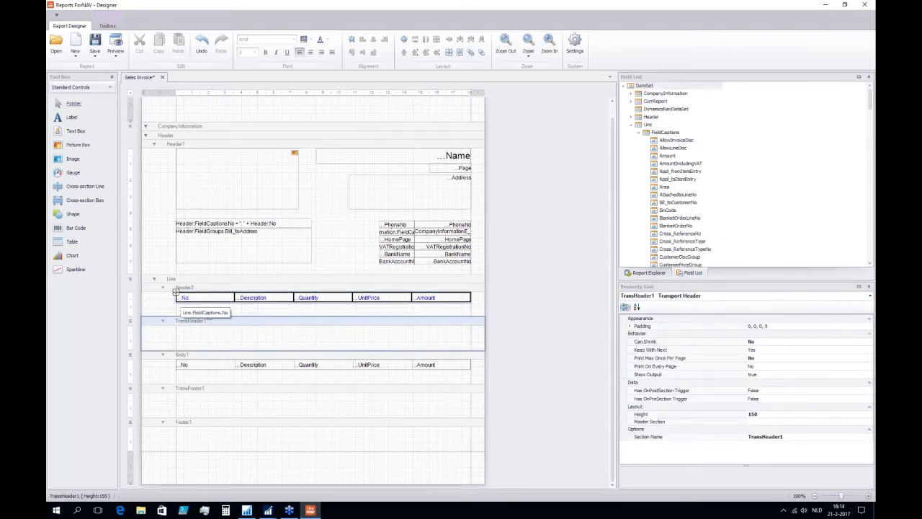
left_click_drag(166, 305, 486, 289)
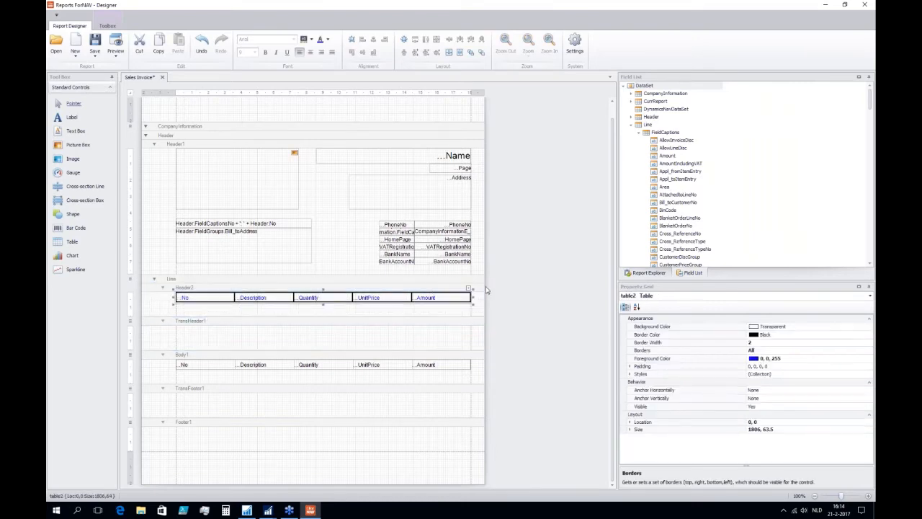
left_click(165, 327)
key("ctrl+v")
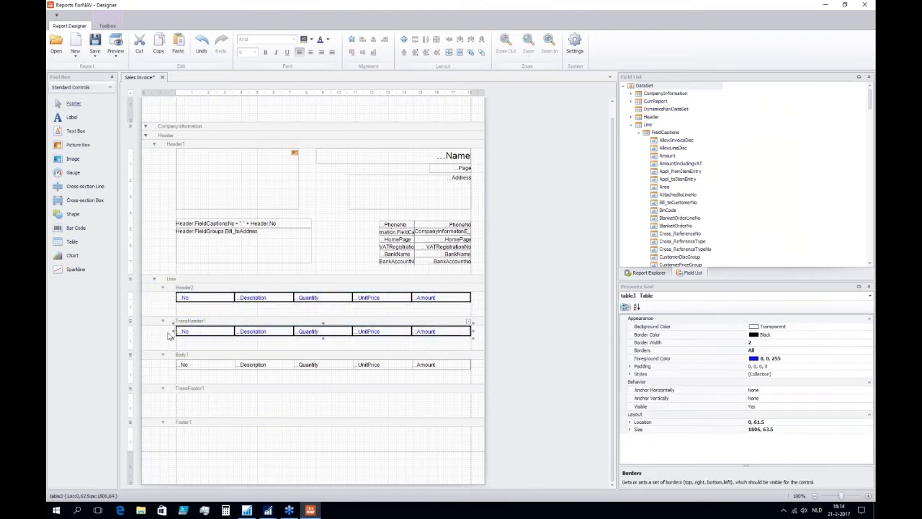
key("Down")
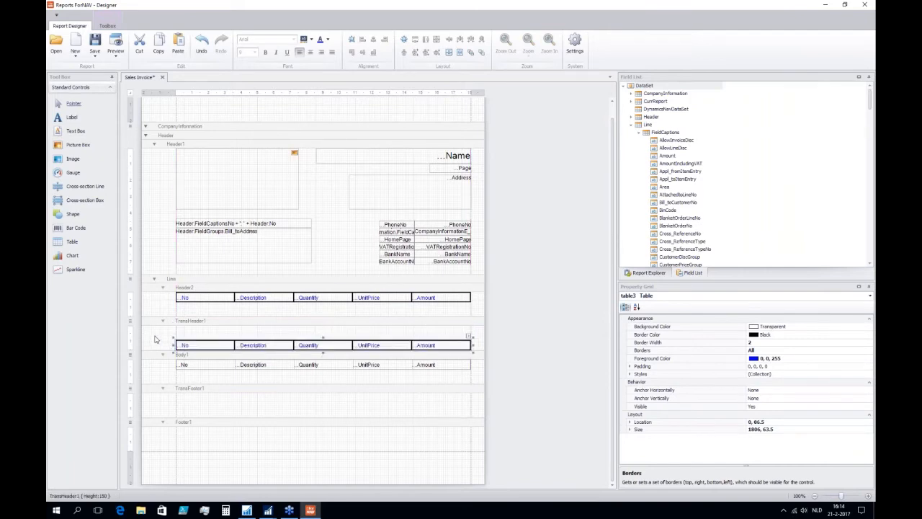
left_click(155, 339)
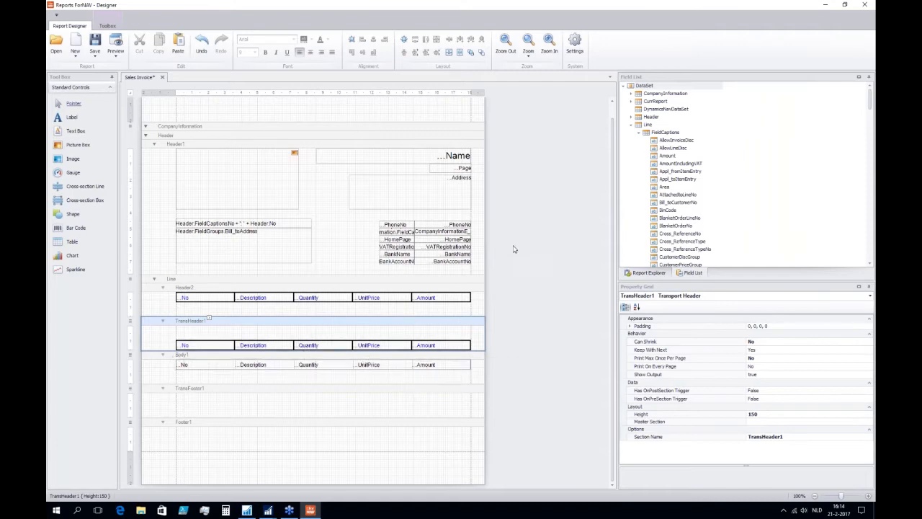
Step: Place the Line Amount field caption in TransHeader1 above the table's Amount column, and collapse the Line data item in the dataset
left_click(669, 156)
left_click_drag(670, 156, 454, 332)
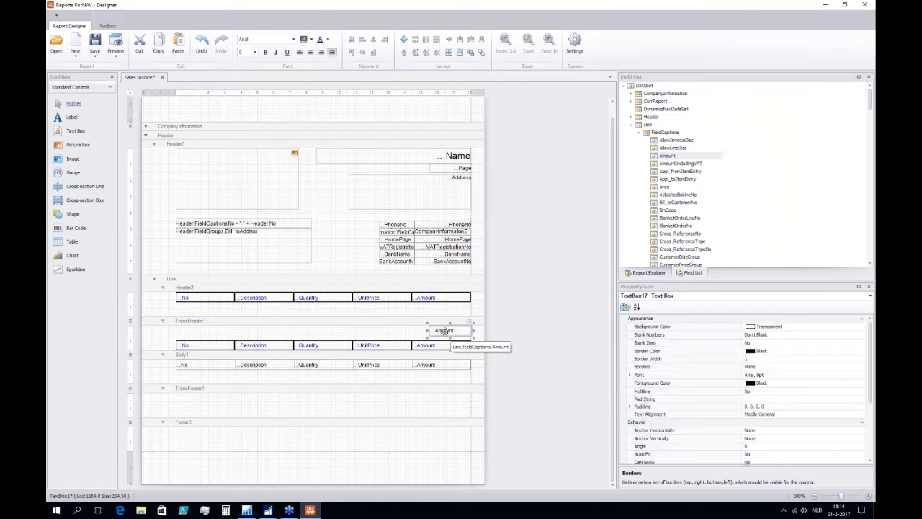
left_click(400, 336)
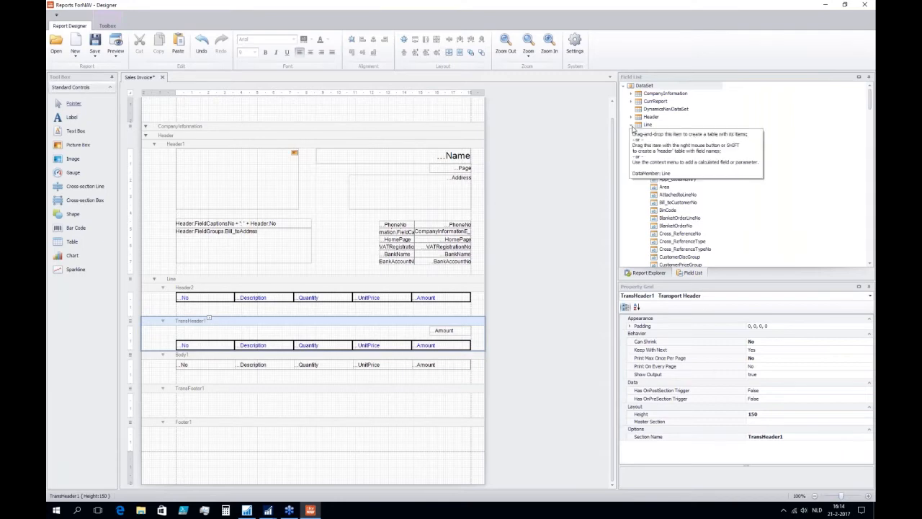
left_click(632, 126)
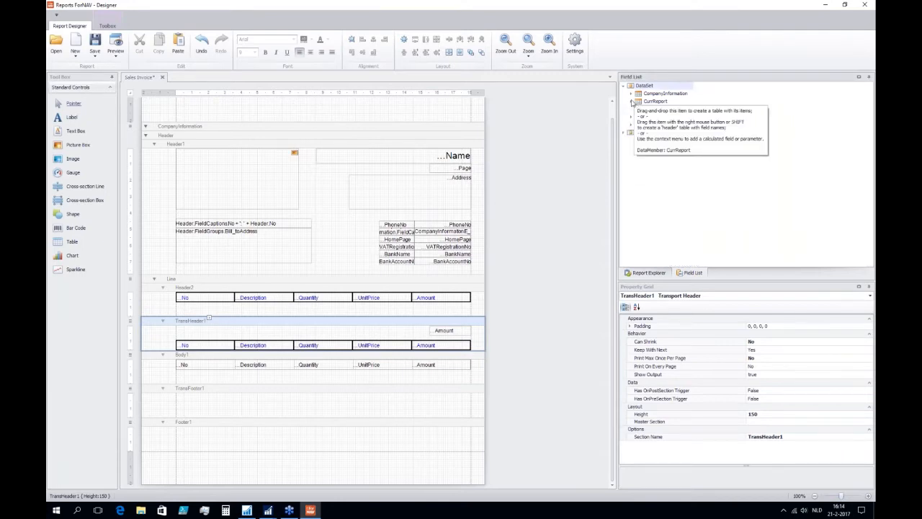
Step: Place the Continued caption from the CurrReport standard captions in TransHeader1, just before the Amount box
left_click(631, 101)
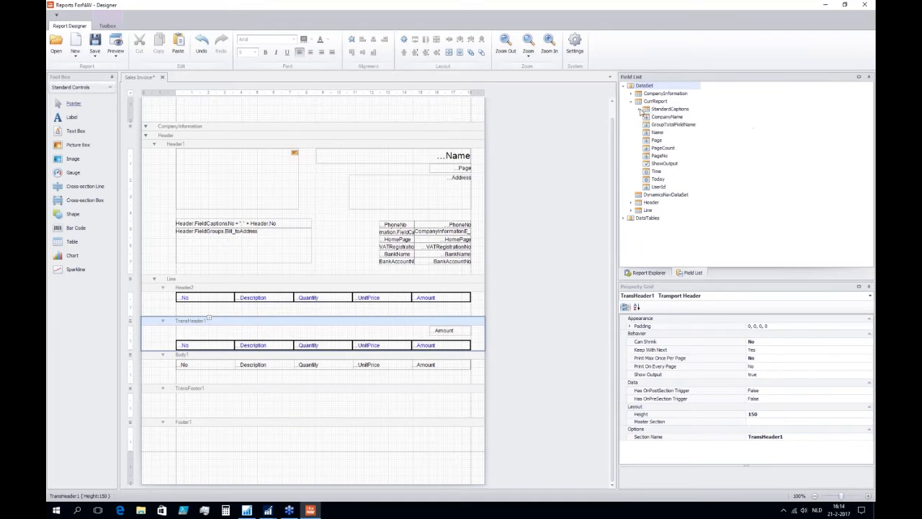
double_click(653, 111)
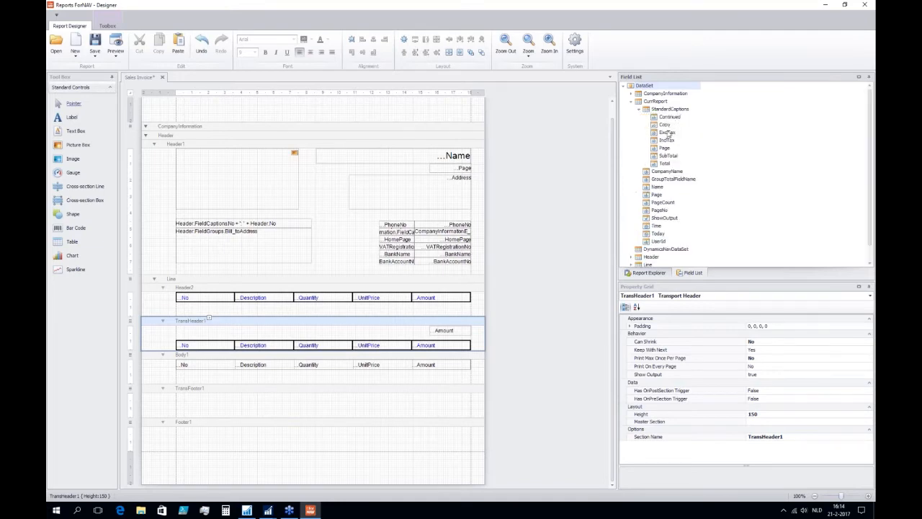
left_click_drag(670, 119, 405, 333)
left_click(388, 331)
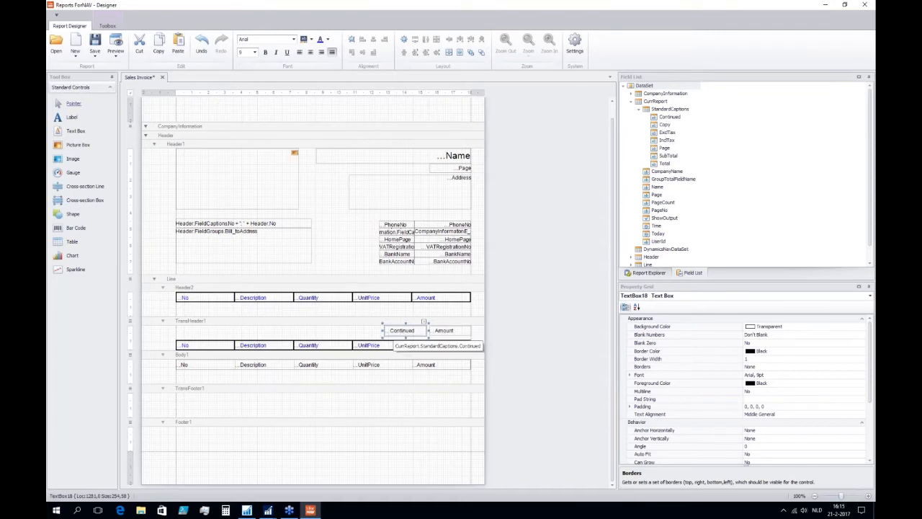
left_click(361, 335)
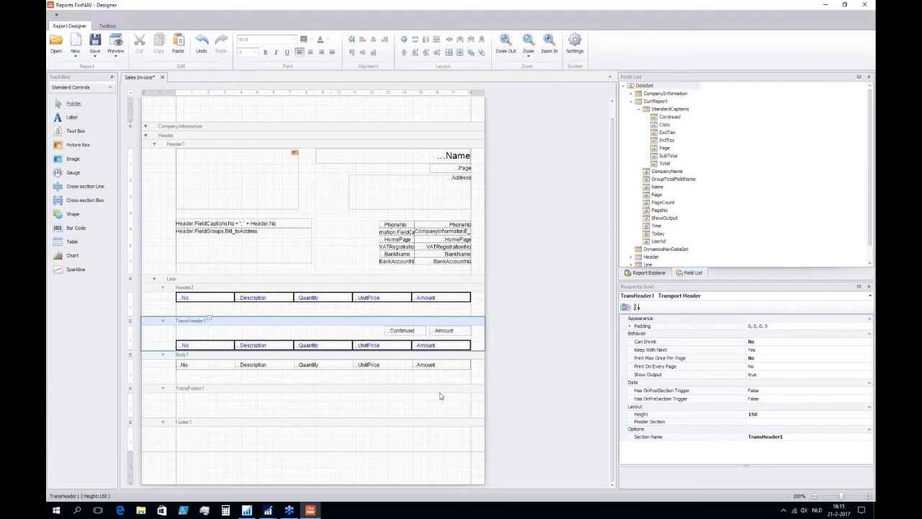
Step: Copy the TransHeader1 Amount box into TransFooter1 and place the SubTotal standard caption just before it
left_click(448, 330)
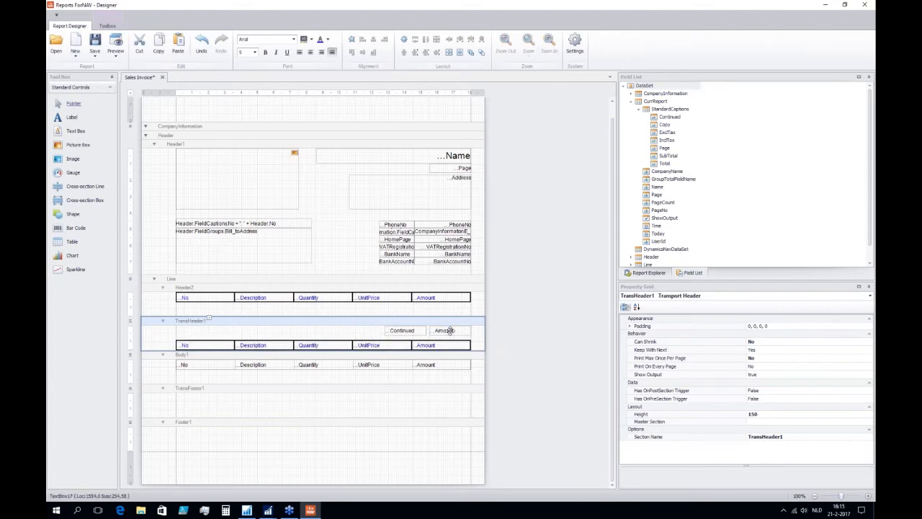
left_click_drag(451, 331, 449, 401)
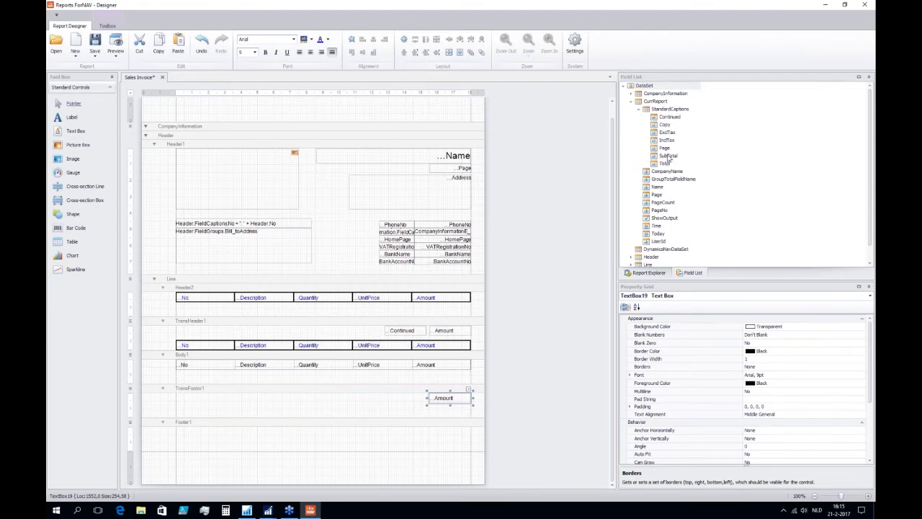
left_click_drag(668, 156, 400, 398)
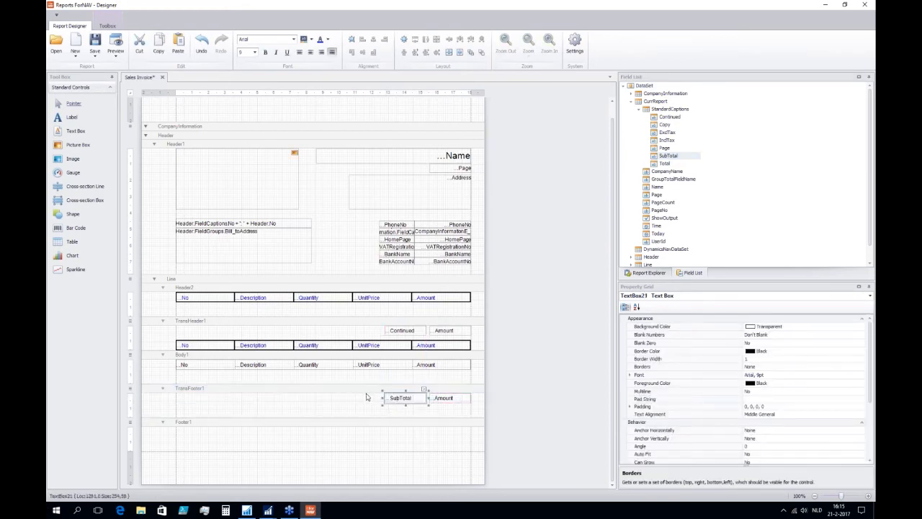
left_click(355, 411)
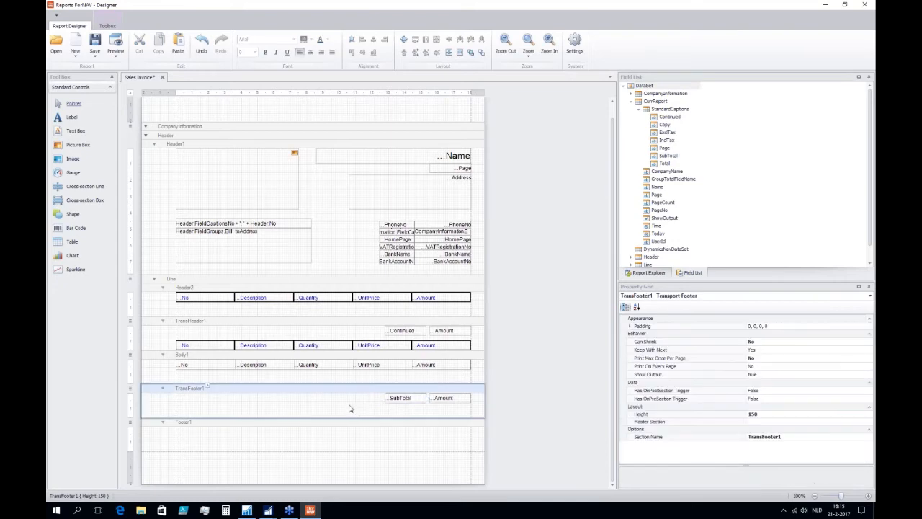
Step: Enlarge Footer1 to a height of about 213.5 and place the Header fields Amount and AmountIncludingVAT under the Amount column, leaving a gap between them
left_click_drag(355, 456, 352, 461)
left_click(351, 447)
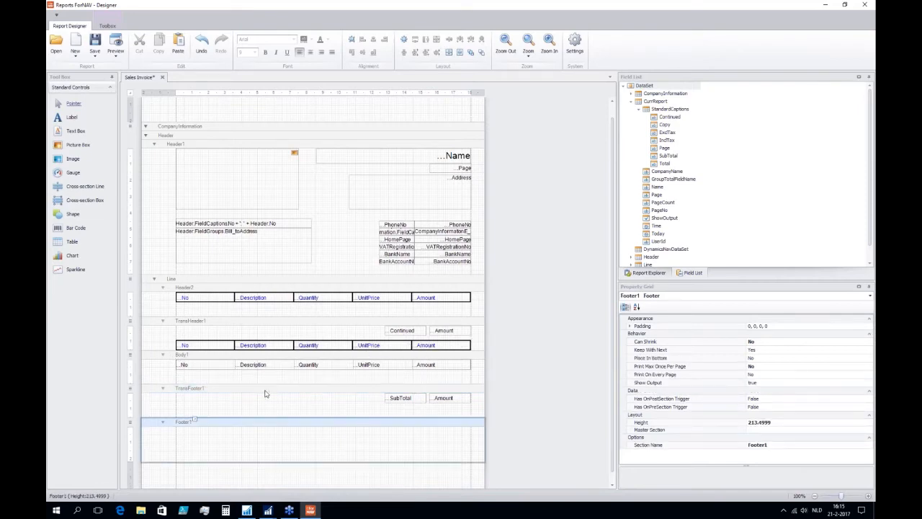
left_click(638, 109)
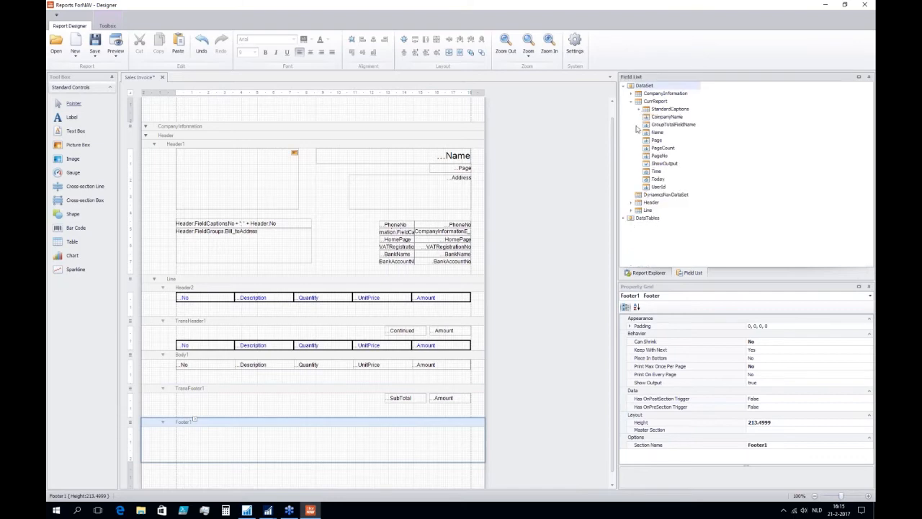
left_click(631, 202)
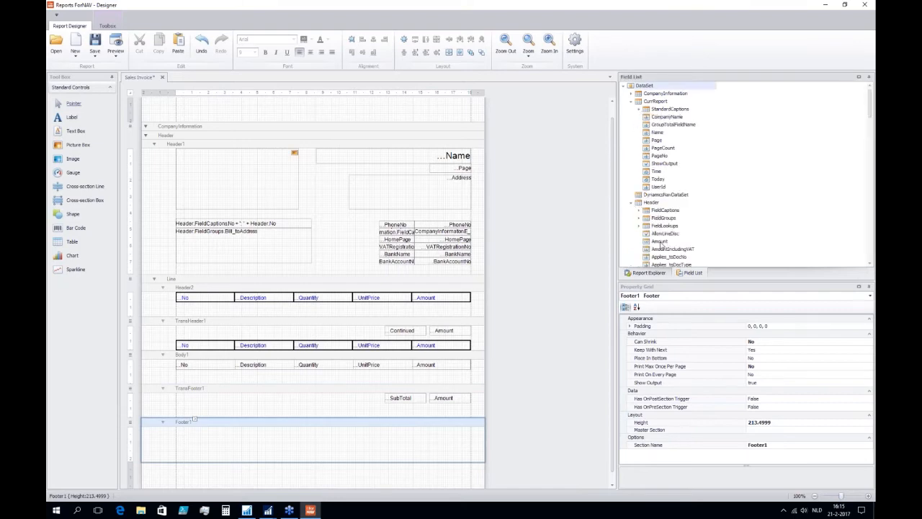
left_click_drag(663, 245, 447, 435)
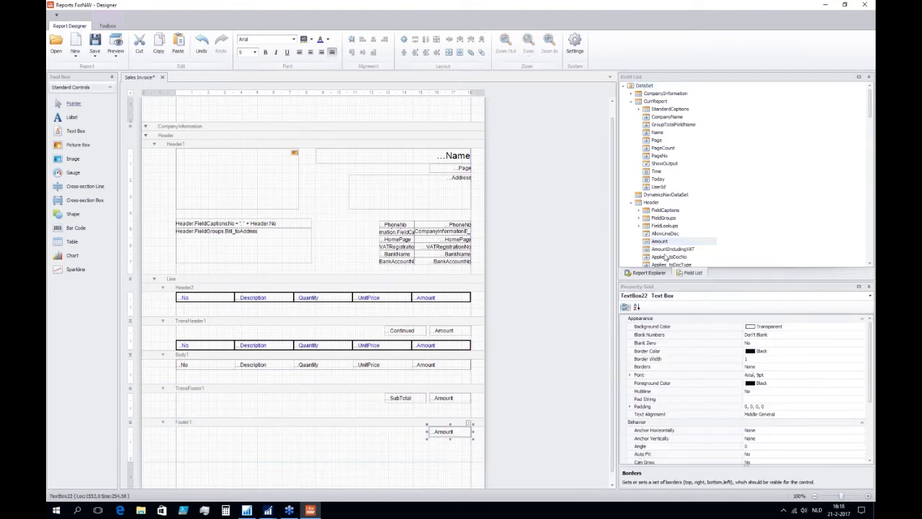
left_click_drag(664, 249, 449, 462)
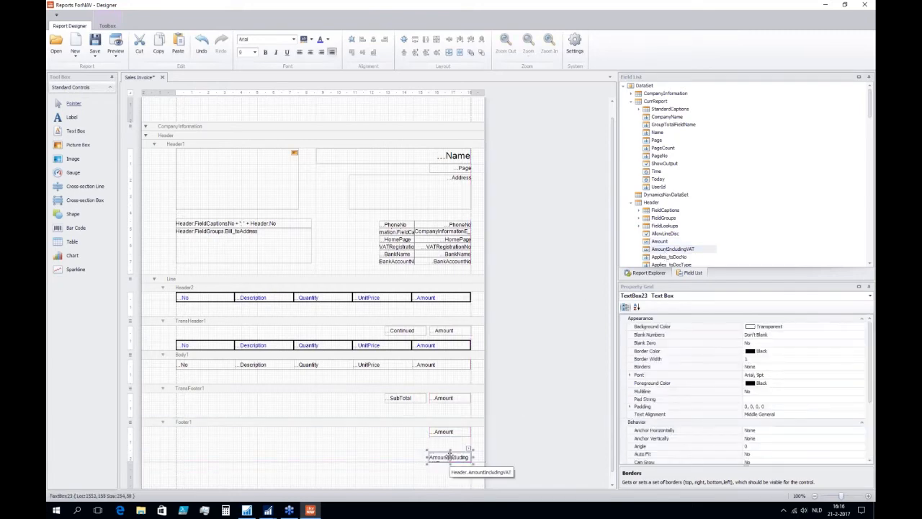
Step: Place the standard captions ExclTax before Amount and InclTax before AmountIncludingVAT in Footer1
left_click(639, 109)
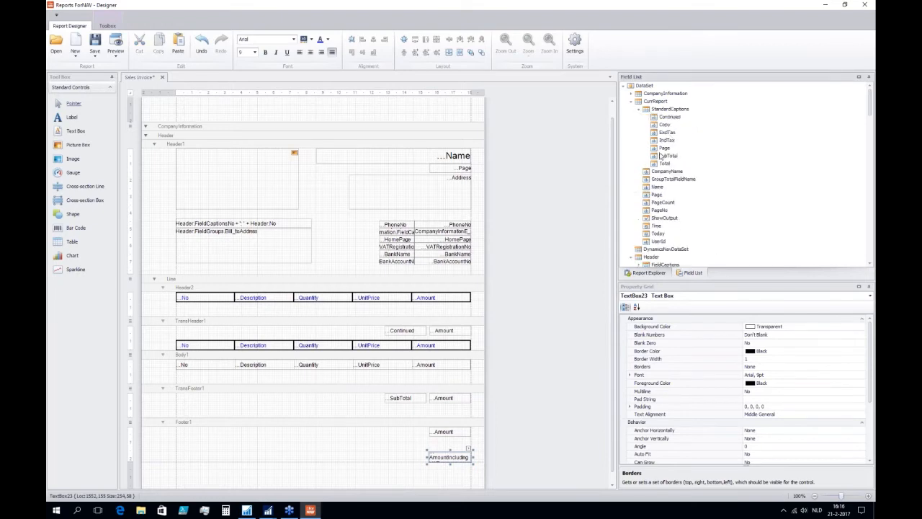
left_click_drag(667, 133, 407, 435)
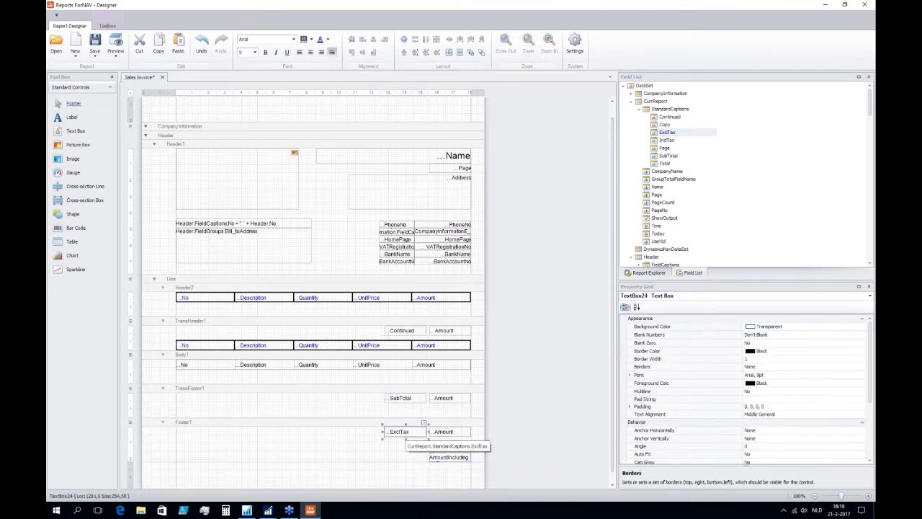
left_click_drag(667, 139, 406, 459)
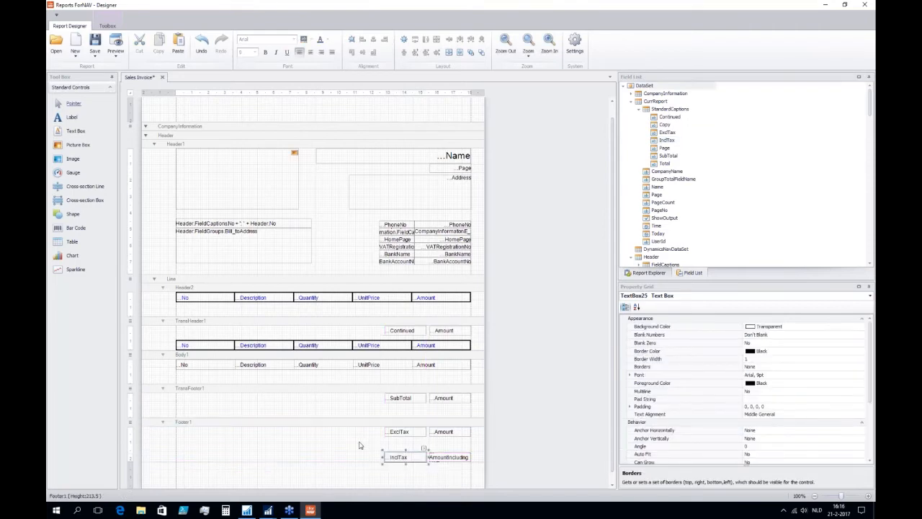
left_click(387, 444)
Step: Copy the AmountIncludingVAT box between the two Footer1 amounts and set the copy's source expression to Header.AmountIncludingVAT-Header.Amount
left_click(446, 456)
left_click_drag(446, 456, 448, 444)
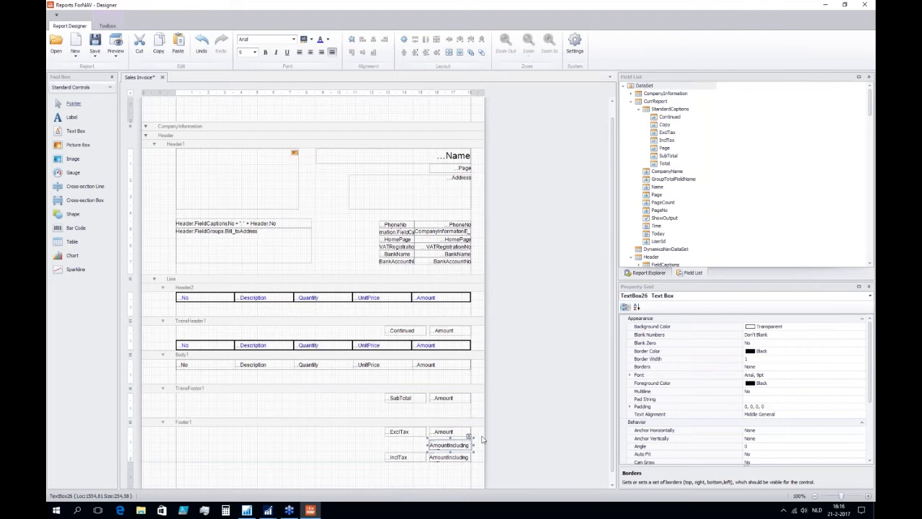
scroll(687, 393, "down", 4)
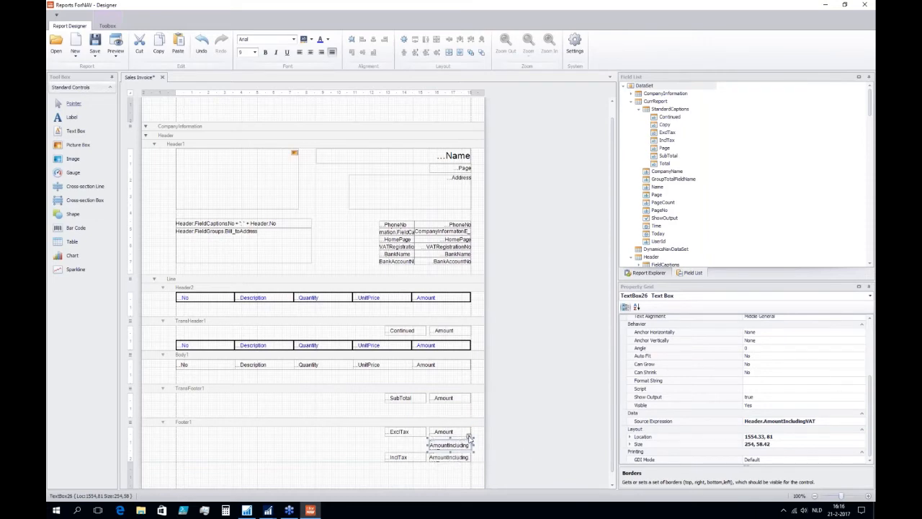
left_click(470, 437)
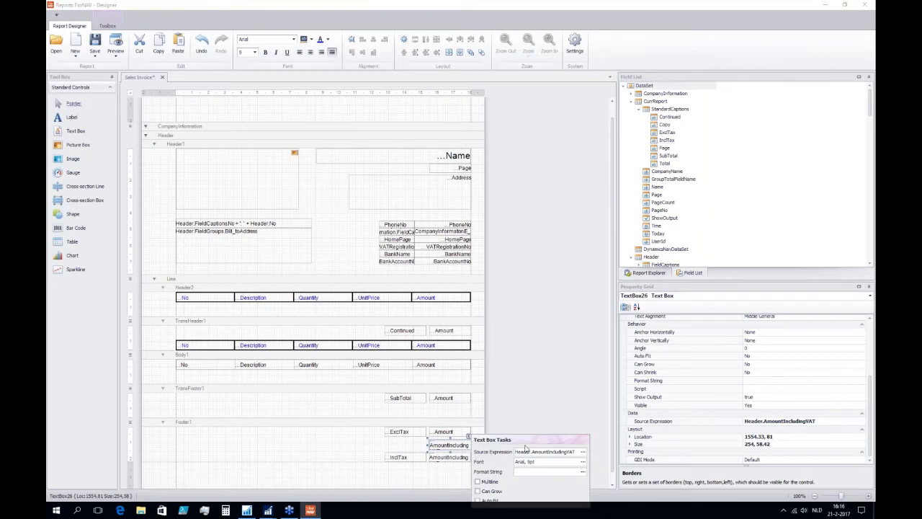
left_click(582, 452)
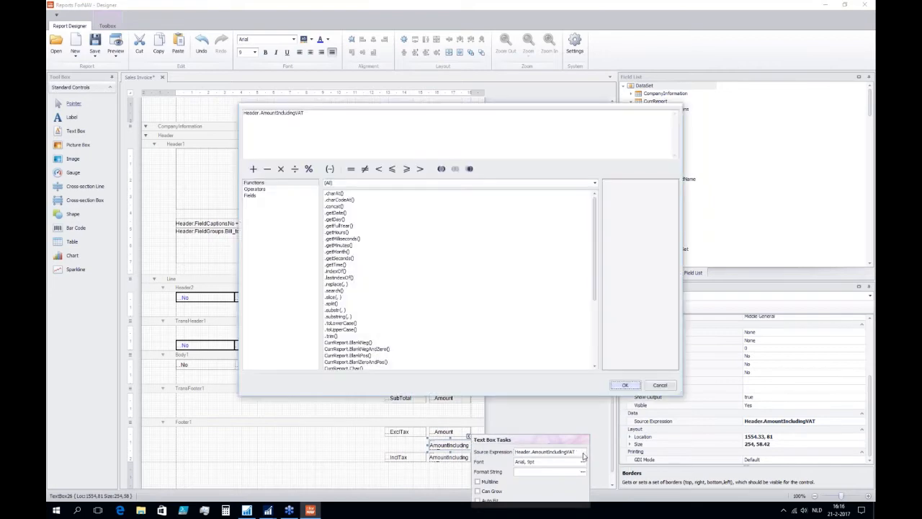
left_click(331, 112)
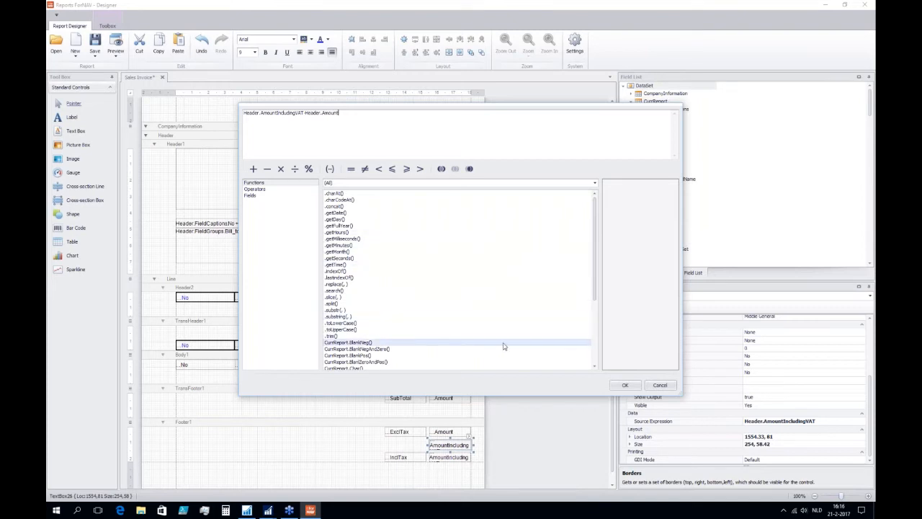
left_click(626, 386)
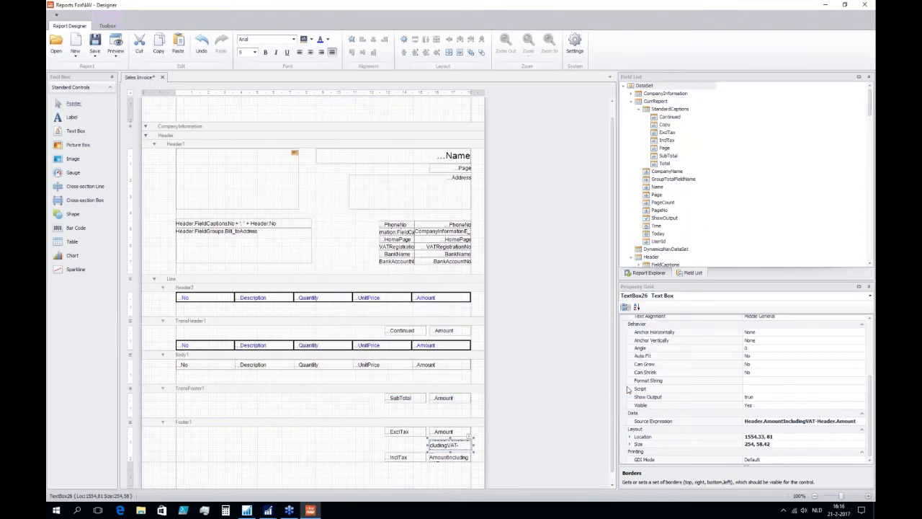
left_click(347, 448)
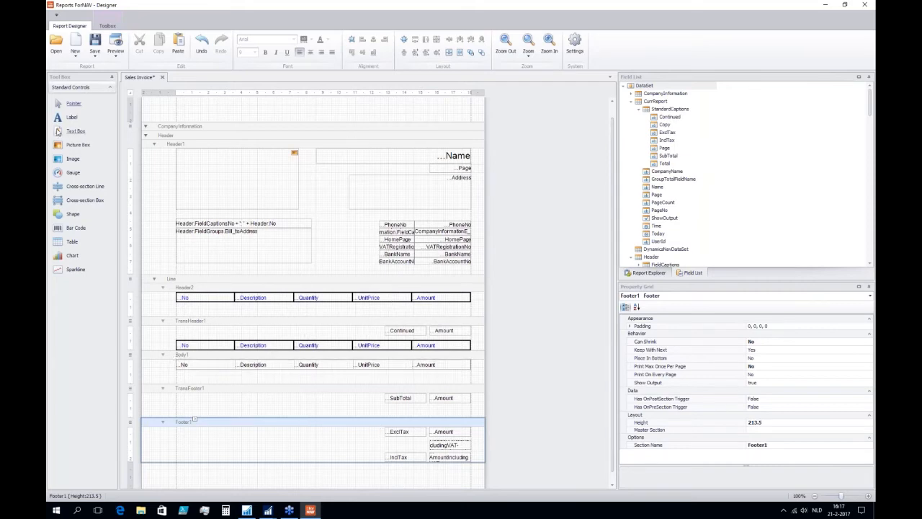
Step: Add a label between the ExclTax and InclTax captions in Footer1 and set its ENU caption to Sales Tax Amount
left_click_drag(58, 131, 407, 448)
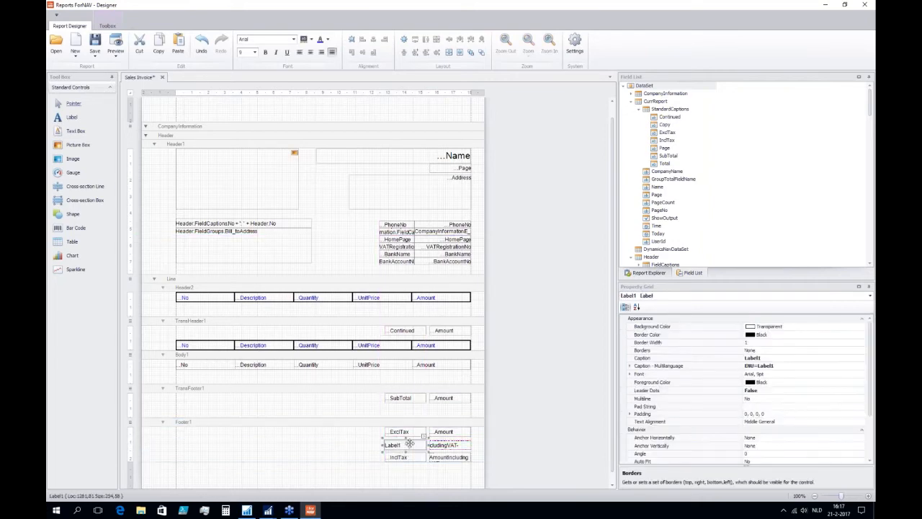
left_click(423, 438)
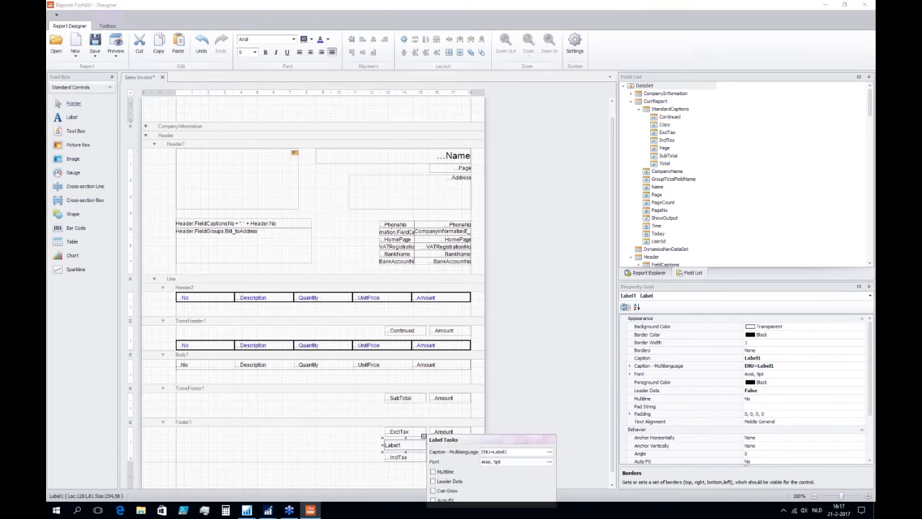
left_click(549, 452)
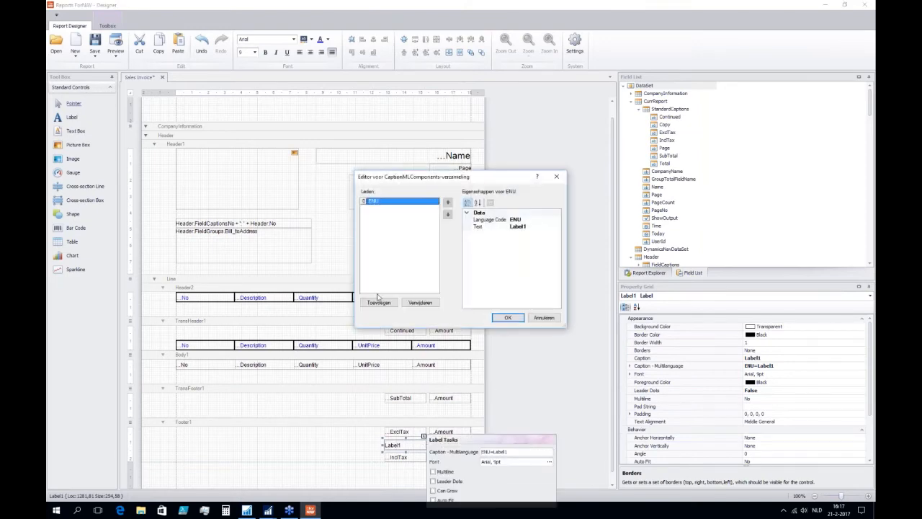
left_click(527, 227)
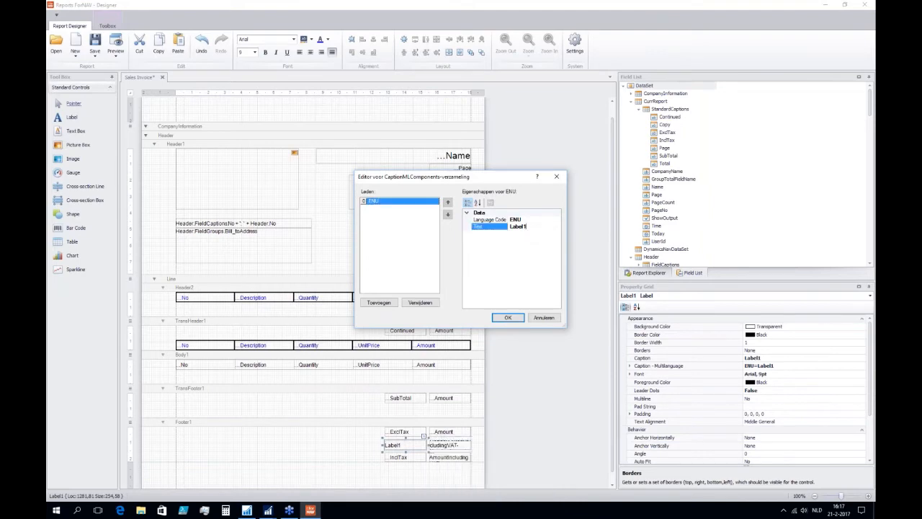
left_click_drag(533, 226, 487, 227)
type("Sales Tax Amount")
Step: Add an NLD caption with the text BTW Bedrag to the new Footer1 label and confirm the captions
left_click(379, 302)
left_click(492, 221)
left_click_drag(534, 219, 510, 220)
type("NLD")
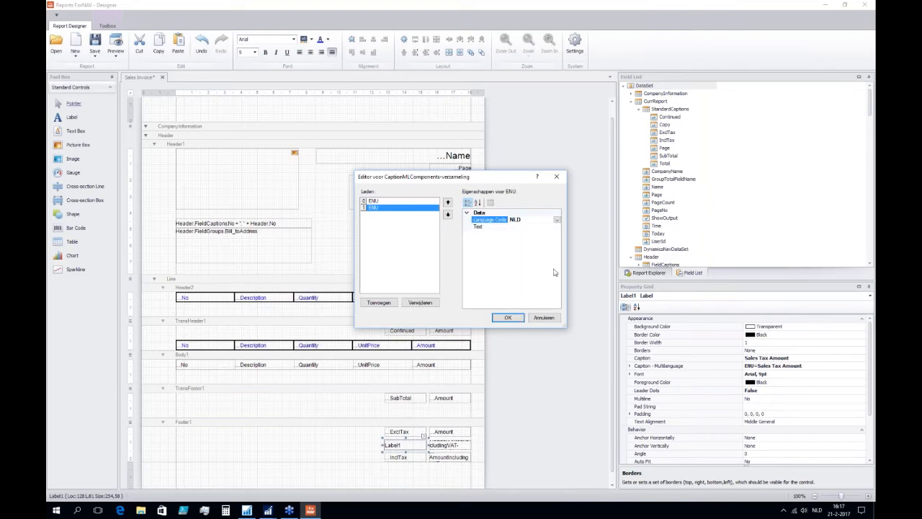
left_click(519, 227)
type("W Bedrag")
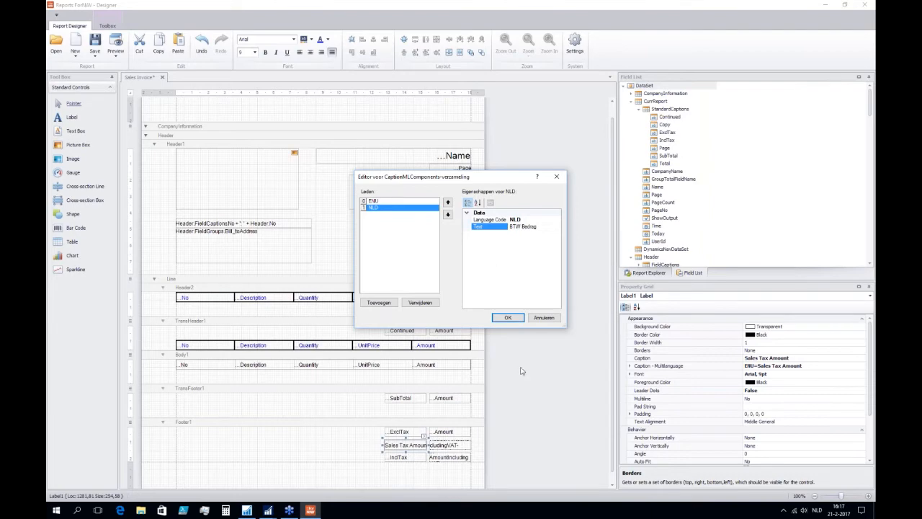
left_click(490, 219)
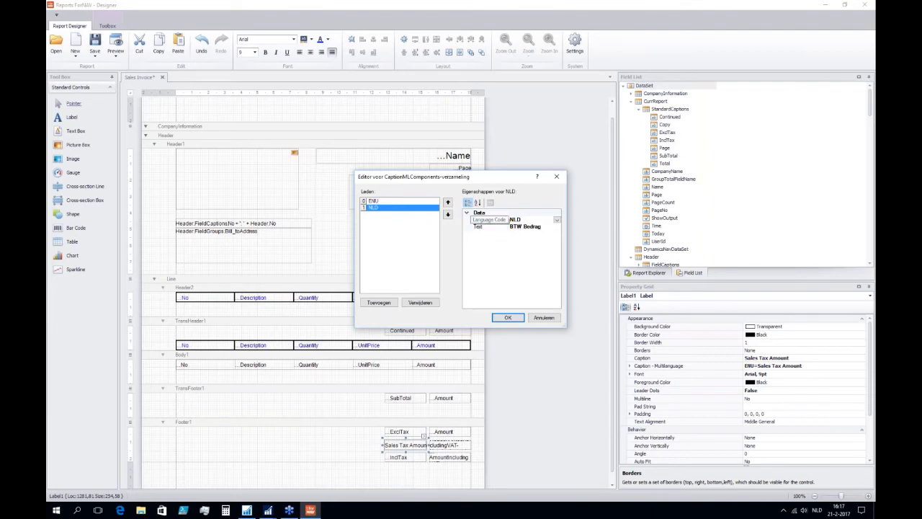
left_click(411, 202)
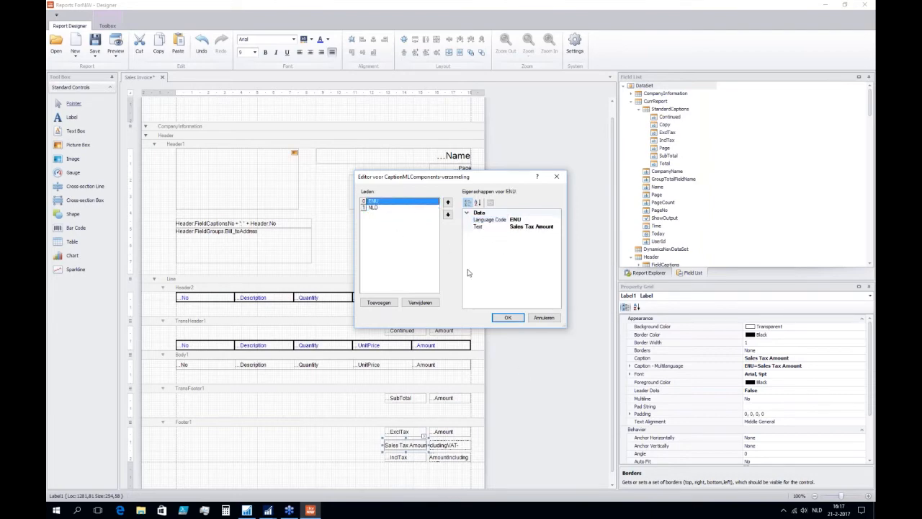
left_click(508, 317)
left_click(345, 445)
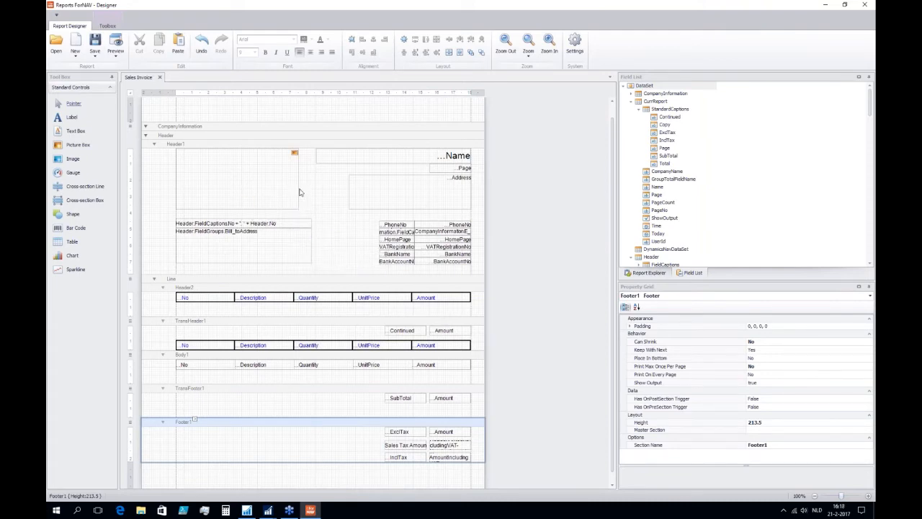
Step: Preview the Sales Invoice report without filters and go to its last page
left_click(118, 42)
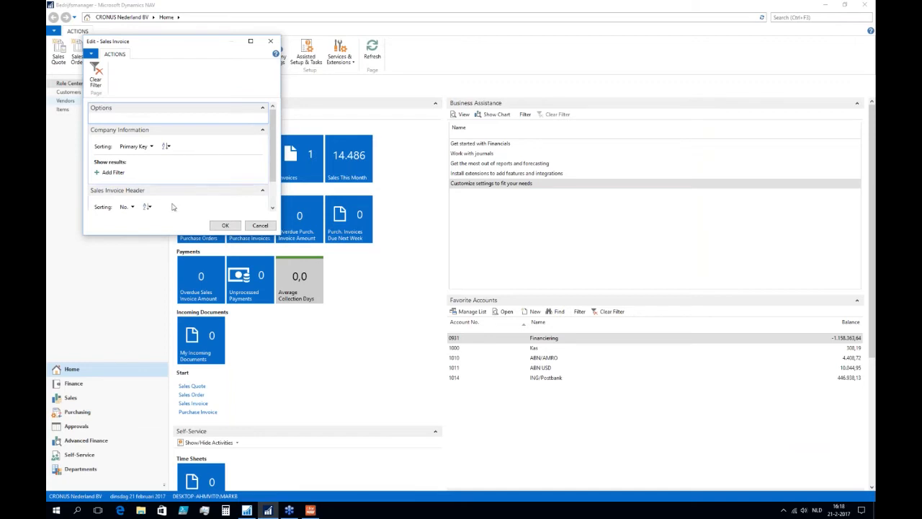
left_click(225, 225)
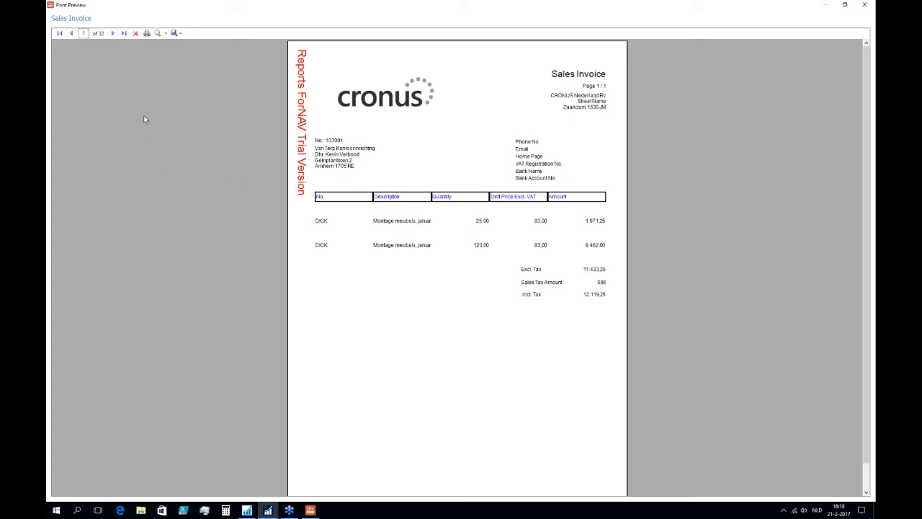
left_click(123, 33)
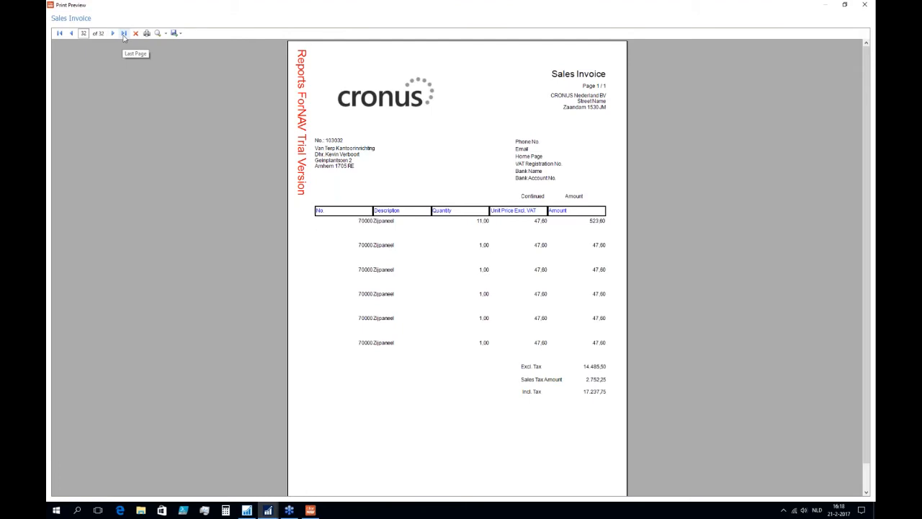
Step: Compare the transport footer and transport header lines on the last two preview pages, and close the preview
left_click(71, 33)
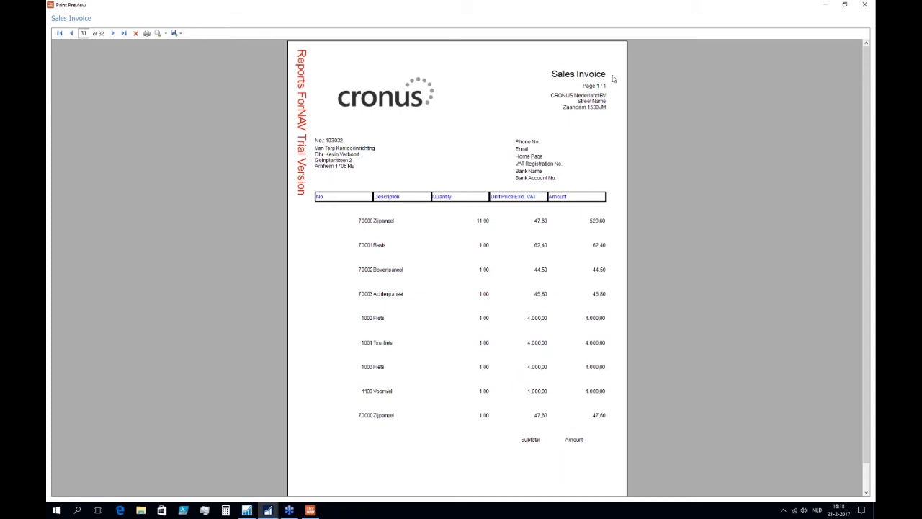
left_click(114, 33)
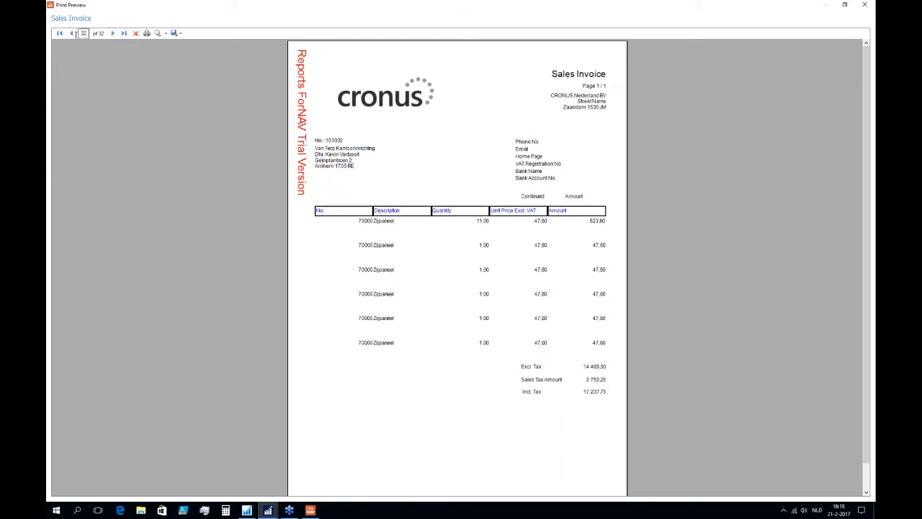
left_click(72, 34)
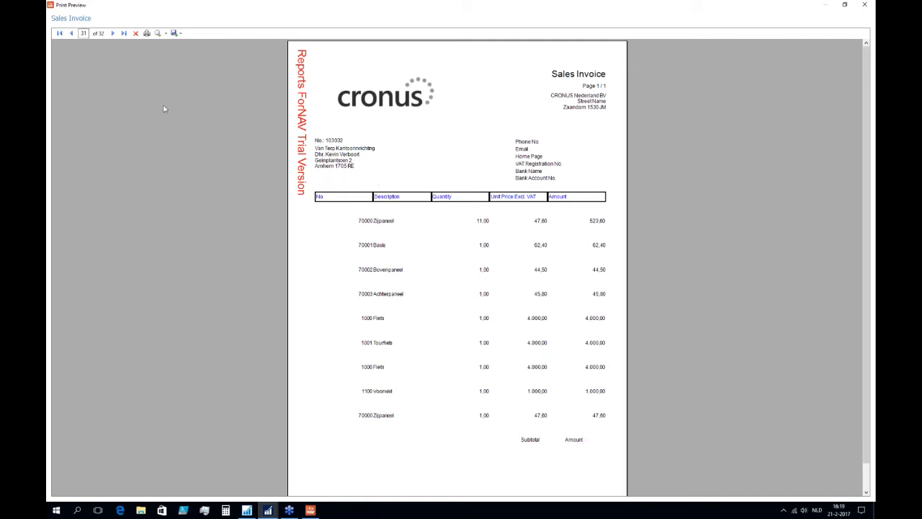
left_click(112, 33)
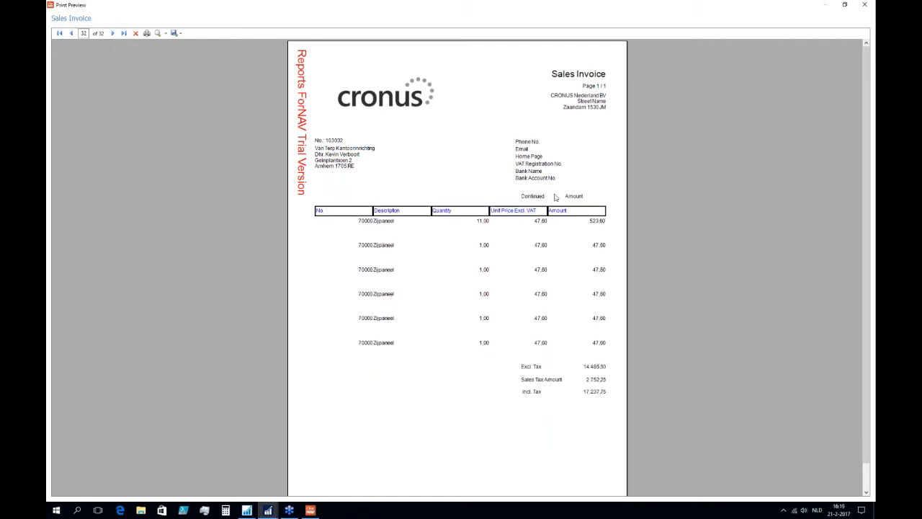
left_click(863, 5)
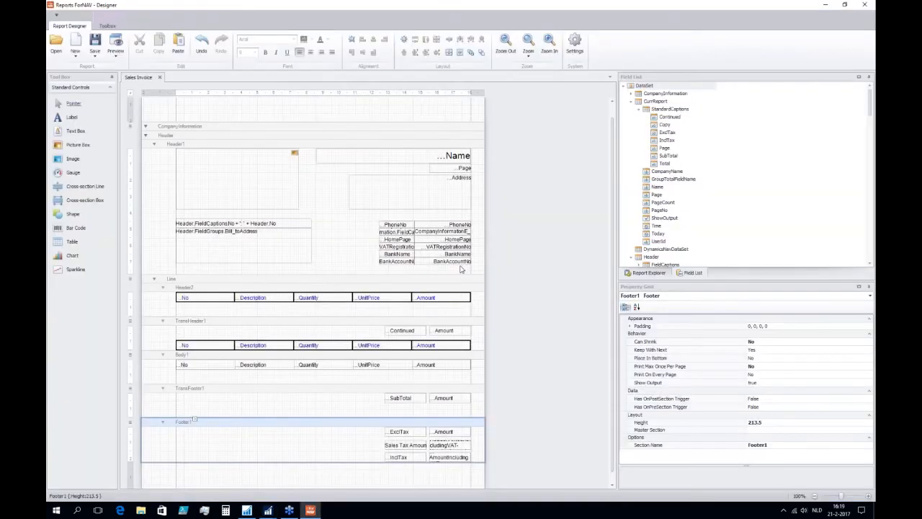
Step: Delete the Amount caption boxes beside Continued in TransHeader1 and beside SubTotal in TransFooter1
left_click(445, 330)
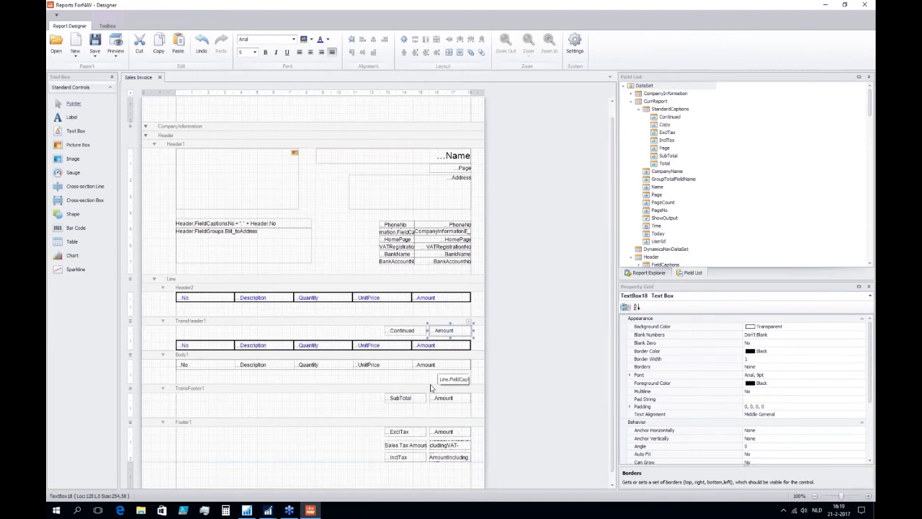
key("Delete")
left_click(446, 398)
key("Delete")
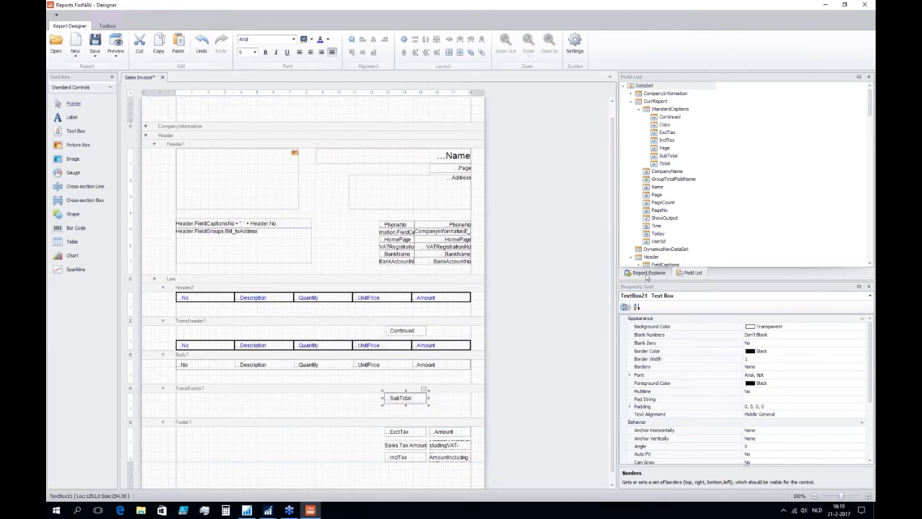
Step: Place the Line table's Amount field beside Continued in TransHeader1 and beside SubTotal in TransFooter1
left_click(638, 109)
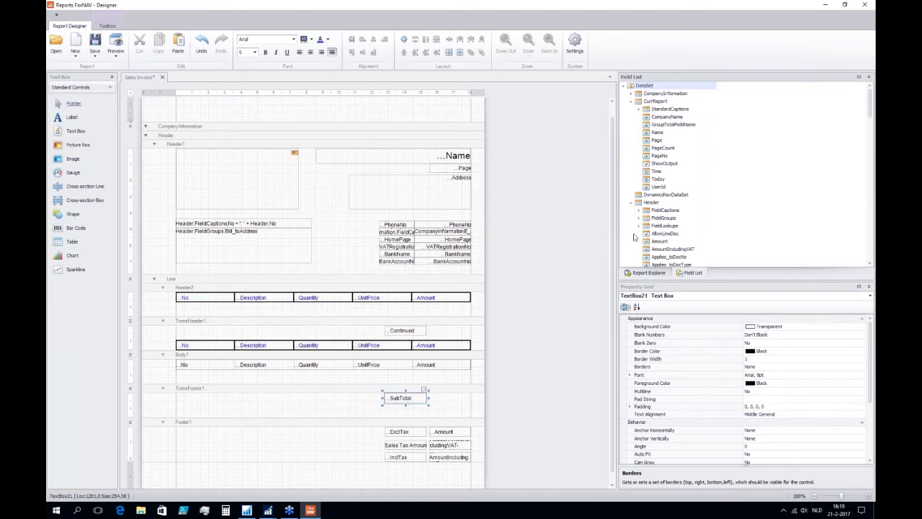
left_click(632, 204)
left_click(631, 210)
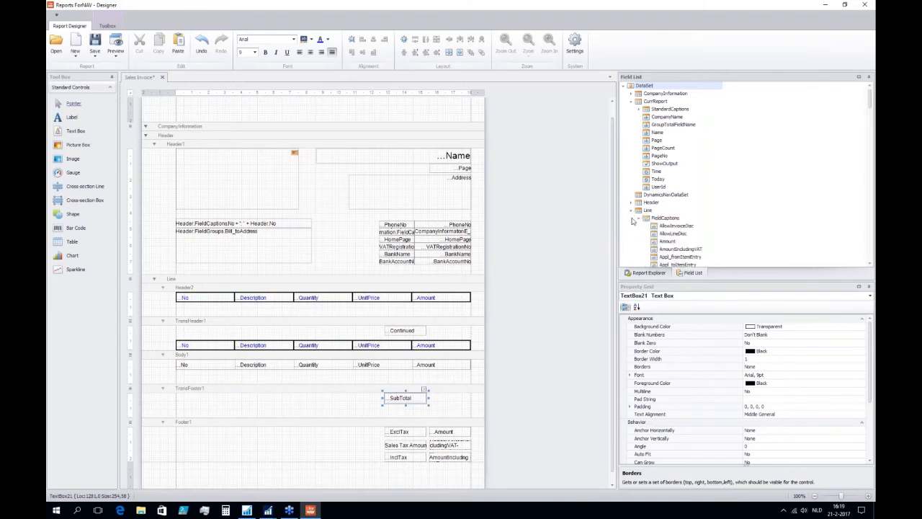
scroll(645, 217, "down", 2)
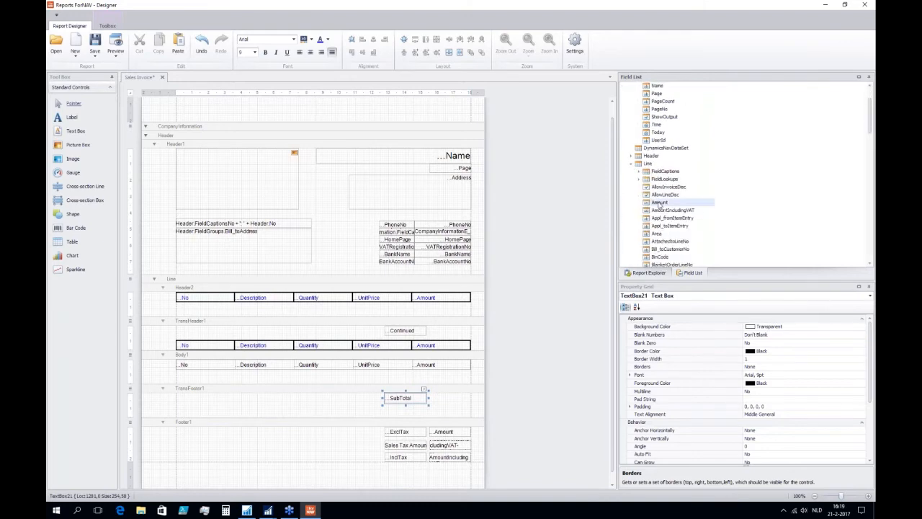
left_click_drag(659, 204, 453, 333)
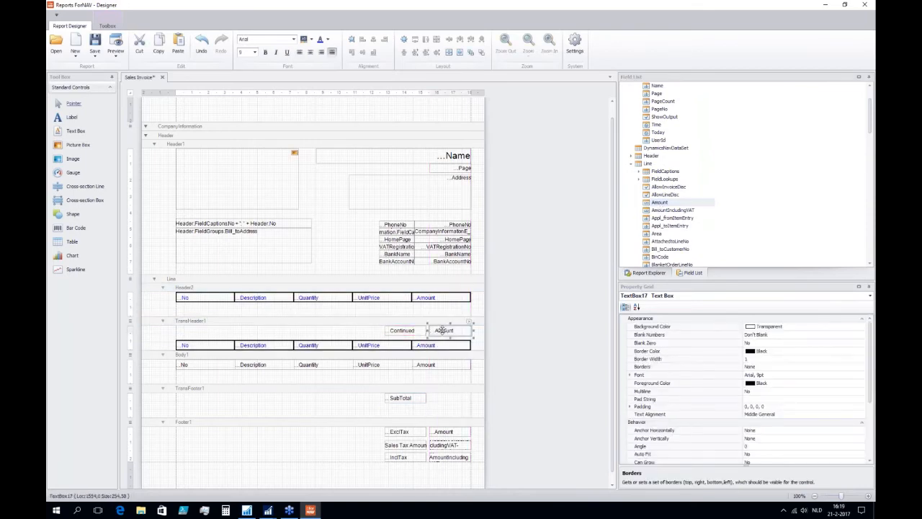
left_click_drag(443, 376, 444, 399)
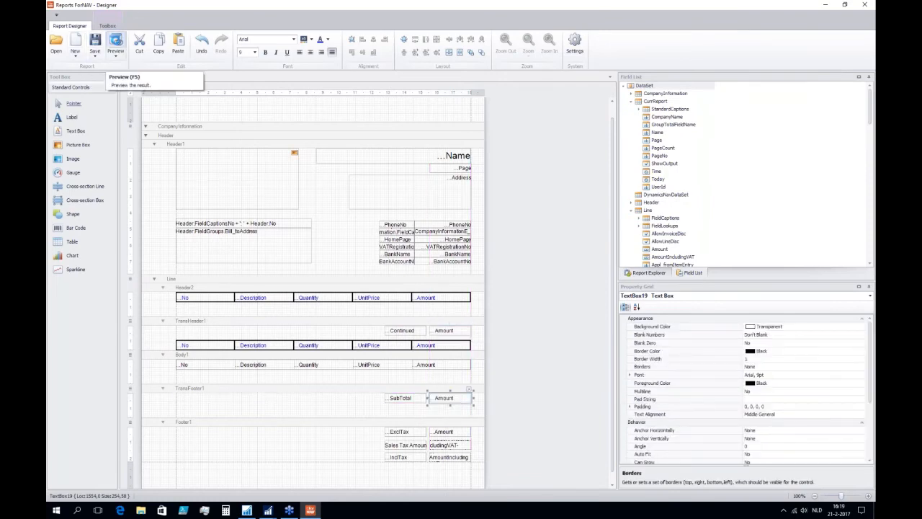
Step: Preview the Sales Invoice report, check the carried-over amounts on its last two pages, and close the preview
left_click(116, 45)
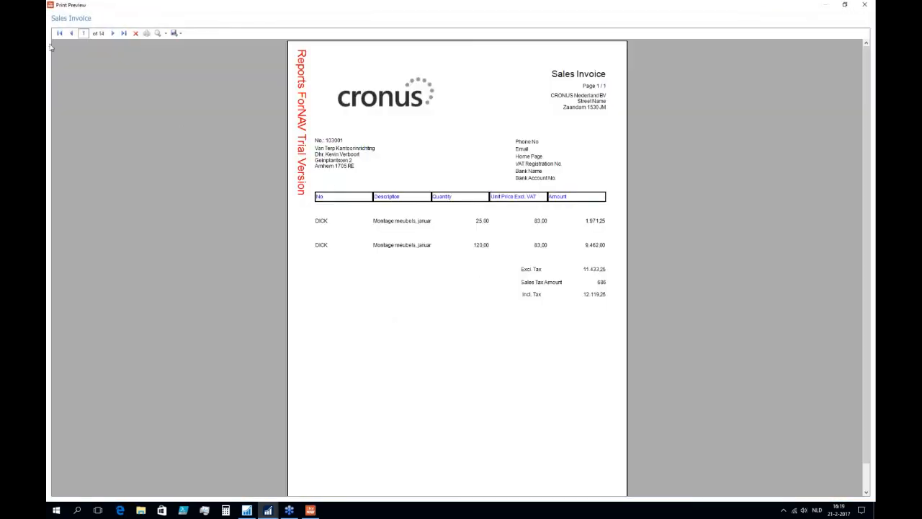
left_click(124, 33)
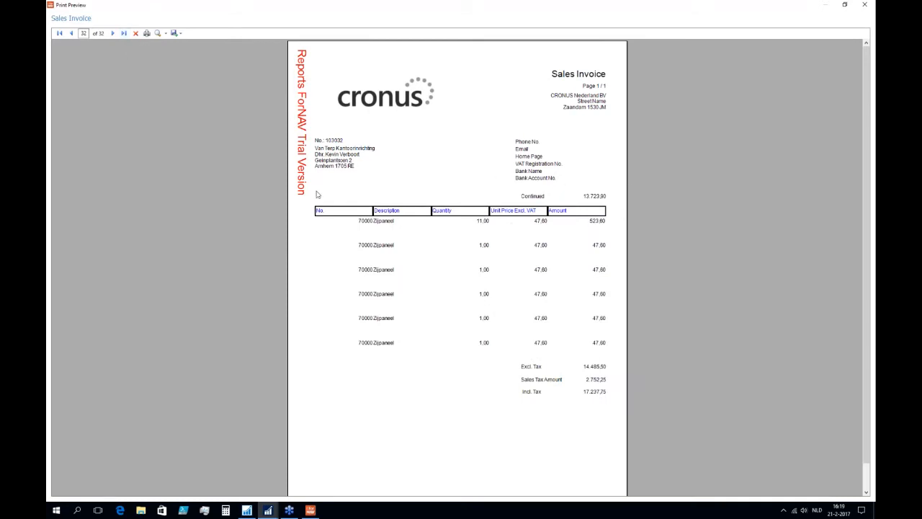
left_click(71, 34)
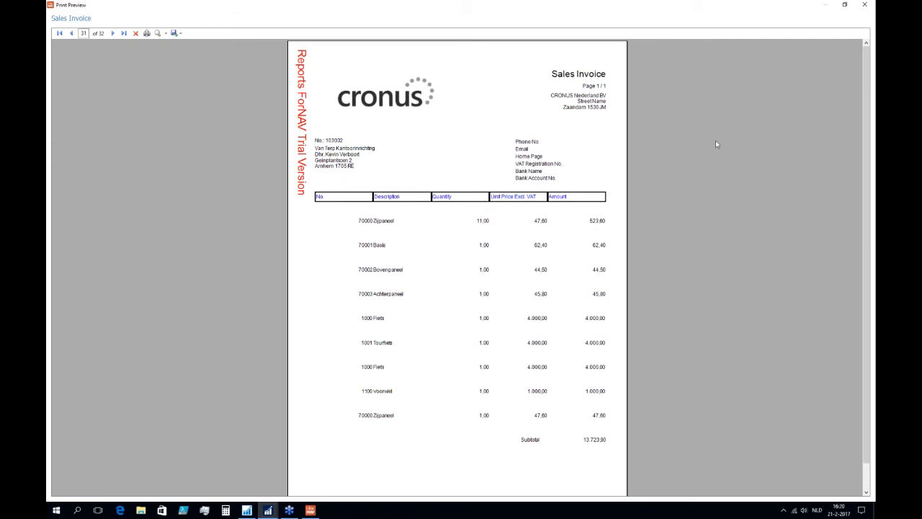
left_click(865, 6)
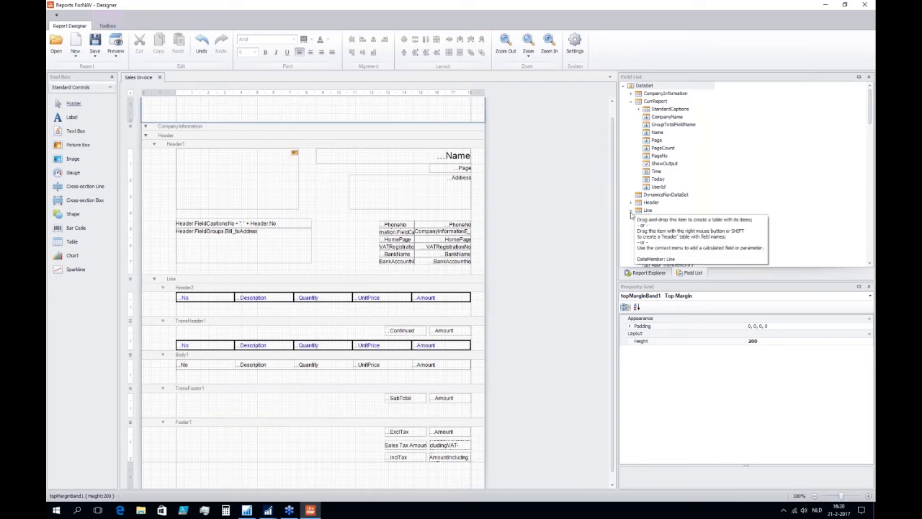
Step: Add the Header field lookups CurrencyCode beside the Sales Tax Amount label in Footer1 and LocationName above the PhoneNo row in Header1
left_click(632, 215)
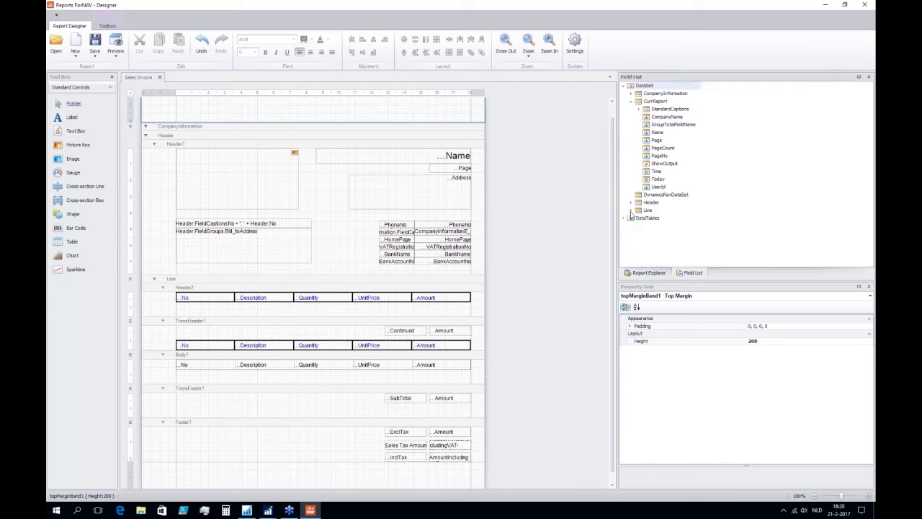
left_click(632, 203)
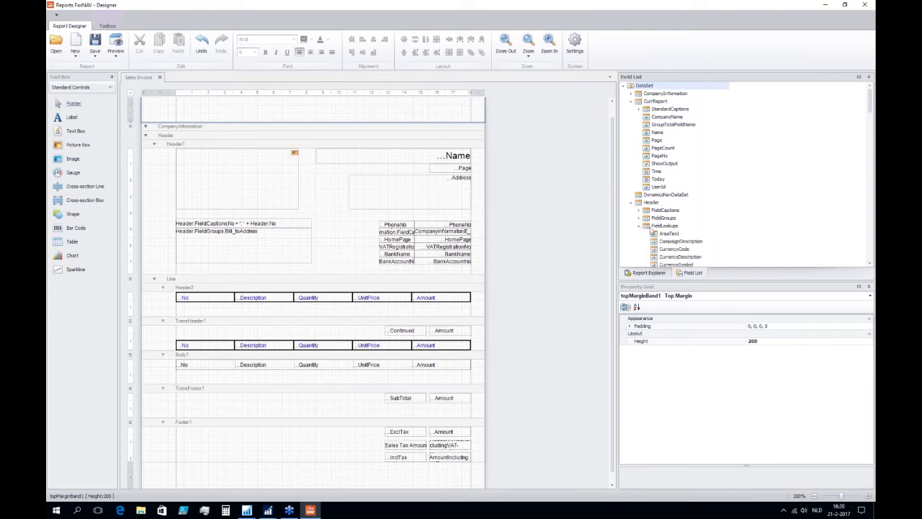
double_click(669, 228)
scroll(668, 234, "down", 1)
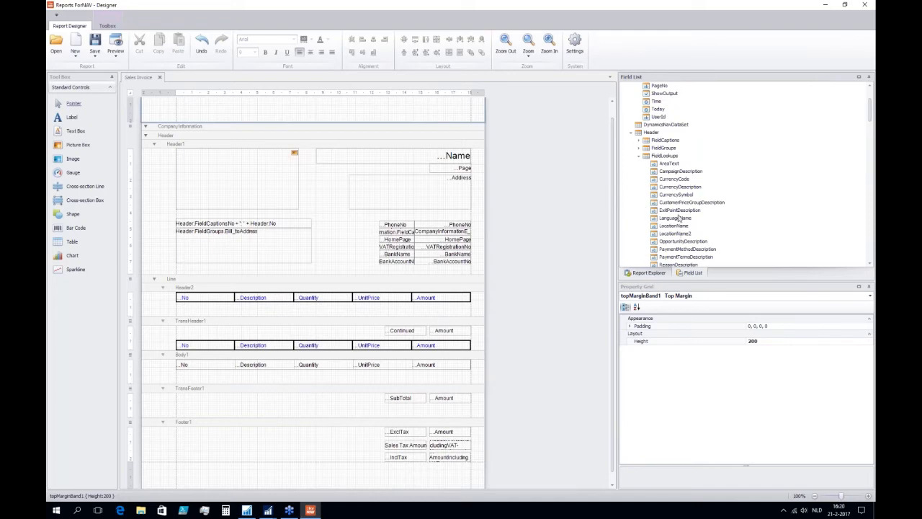
left_click(670, 182)
left_click_drag(670, 181, 360, 449)
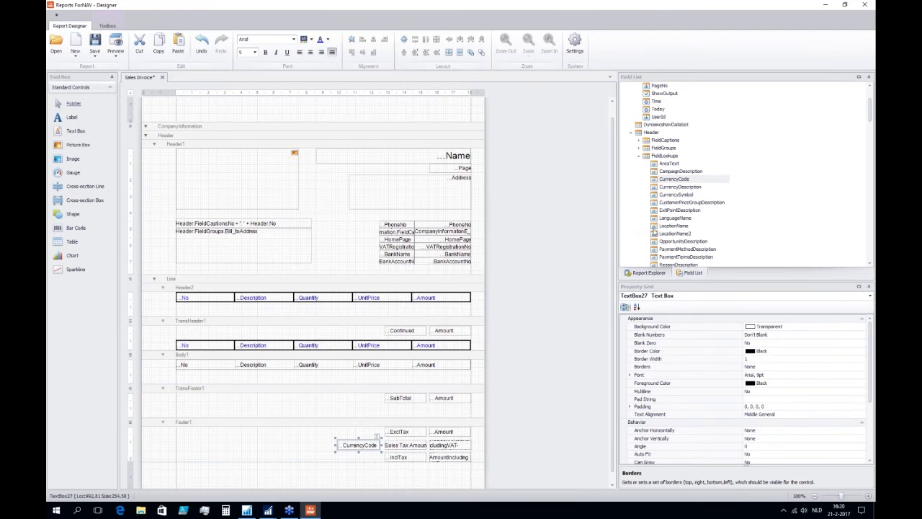
left_click_drag(673, 226, 474, 216)
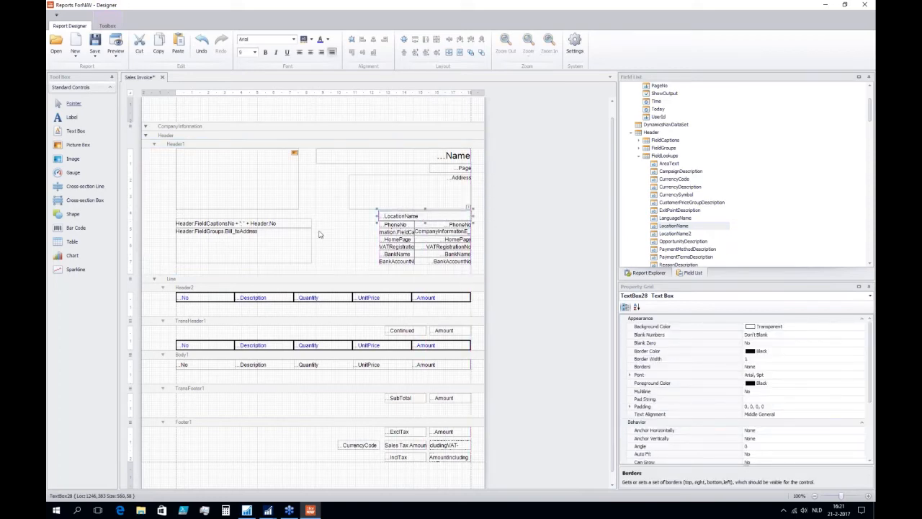
left_click(346, 246)
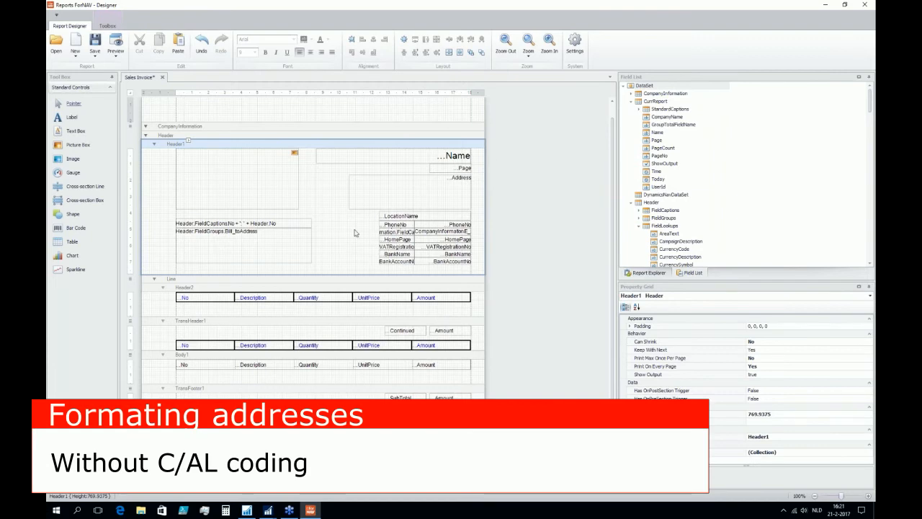
Step: Examine the company address box in Header1 and the fields and field groups available under CompanyInformation
left_click(414, 187)
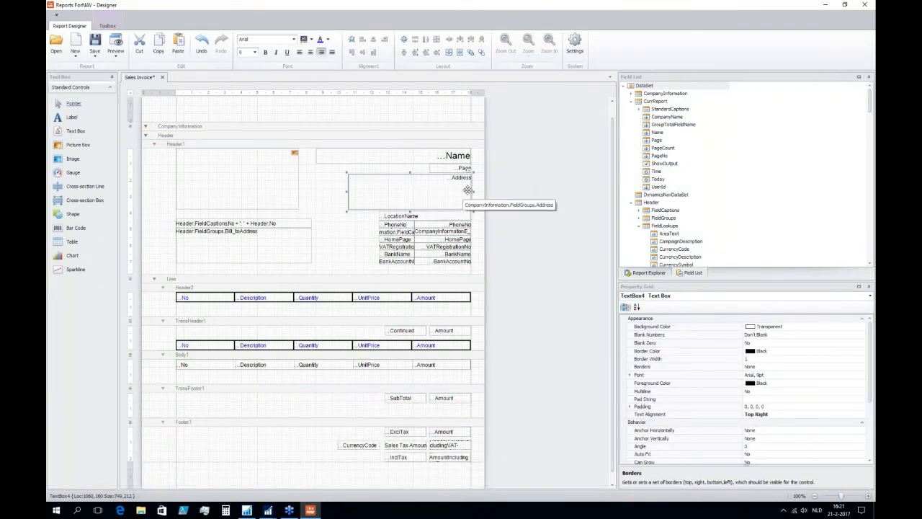
left_click(633, 94)
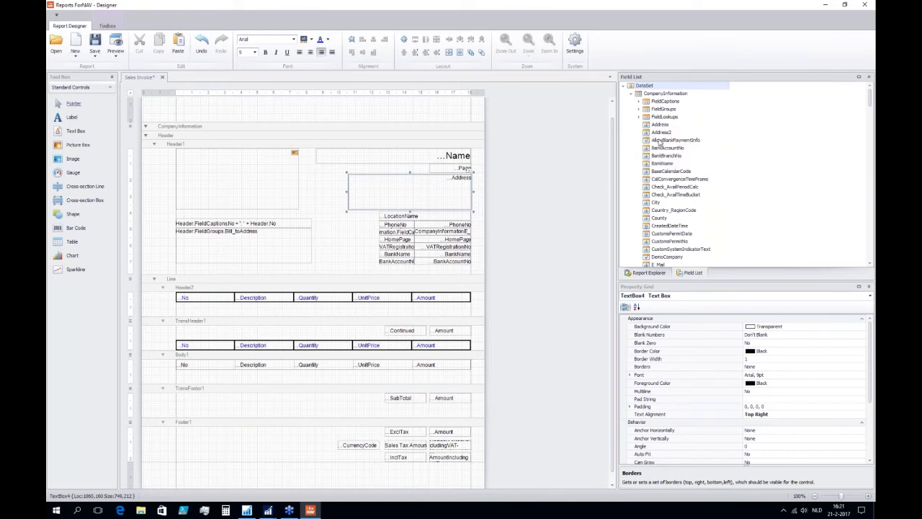
scroll(681, 229, "down", 1)
scroll(680, 230, "down", 5)
scroll(703, 229, "up", 6)
left_click(639, 102)
left_click(640, 101)
left_click(639, 109)
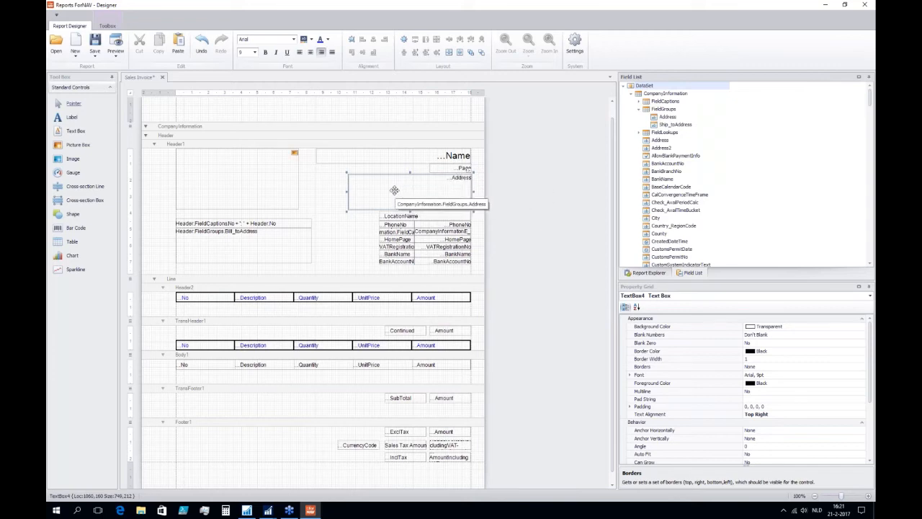
Step: Set the company address box's source expression to CompanyInformation.FieldGroups.Address.toUpperCase()
left_click(470, 172)
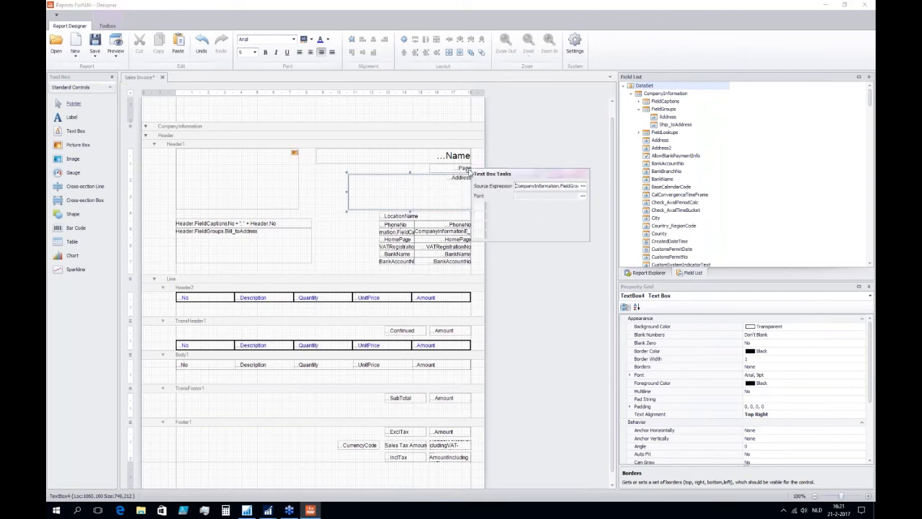
left_click(583, 187)
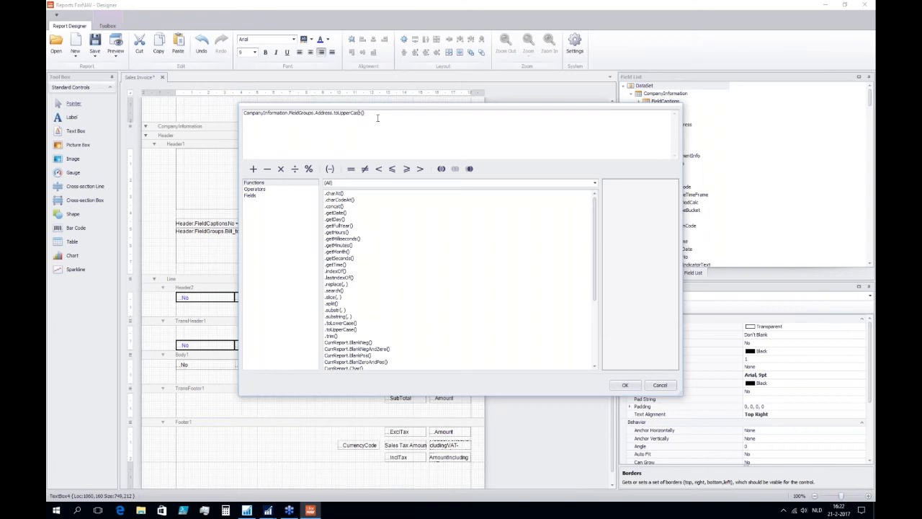
key("BackSpace")
type("c")
key("BackSpace")
type("C")
left_click(624, 386)
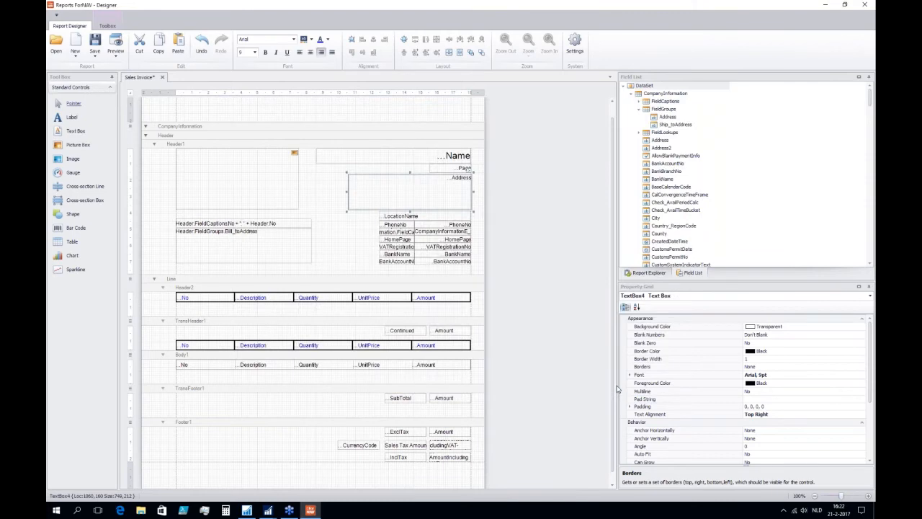
left_click(317, 206)
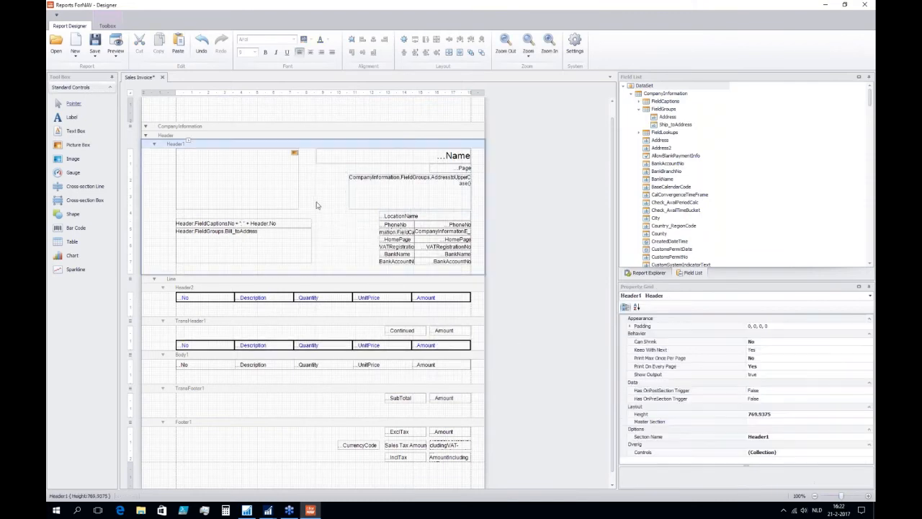
Step: Set the Header1 logo picture box's Show Output to Header.Bill_toCustomerNo not equal to the excluded customer's number, and save the report
left_click(251, 173)
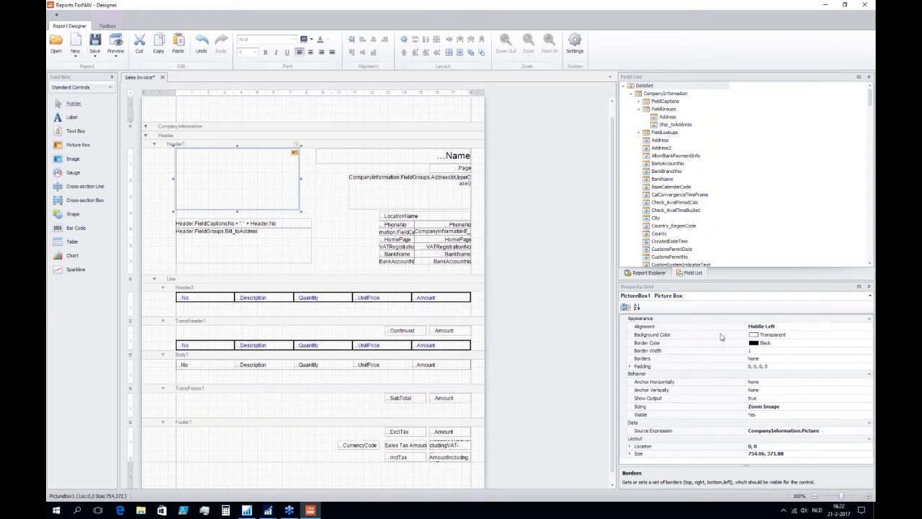
left_click(680, 399)
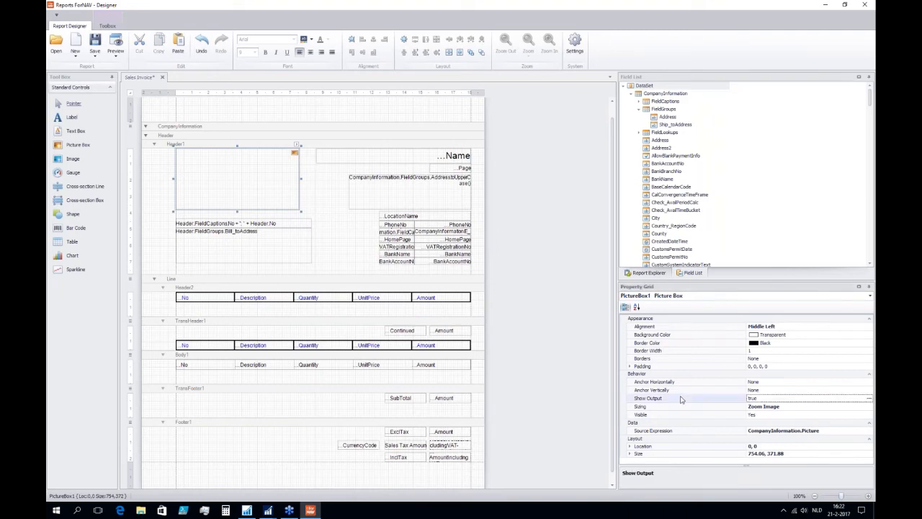
left_click(868, 401)
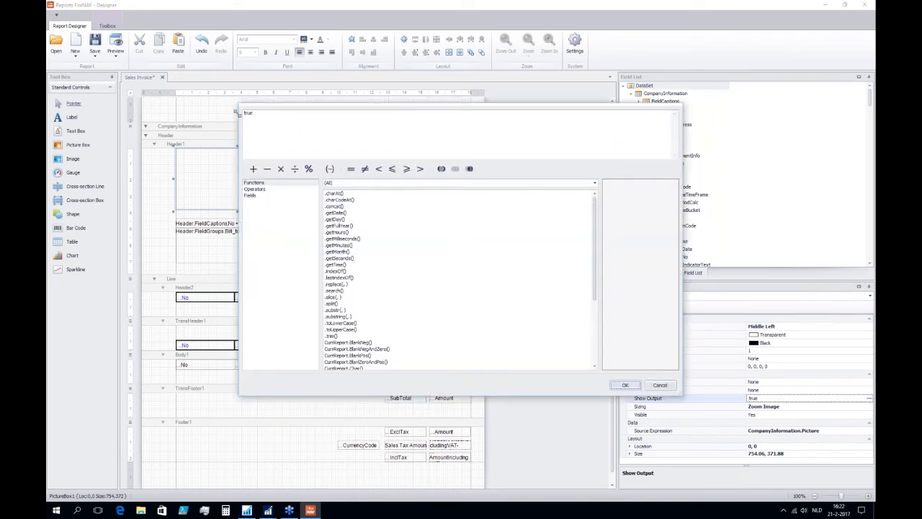
left_click_drag(264, 113, 245, 112)
key("Delete")
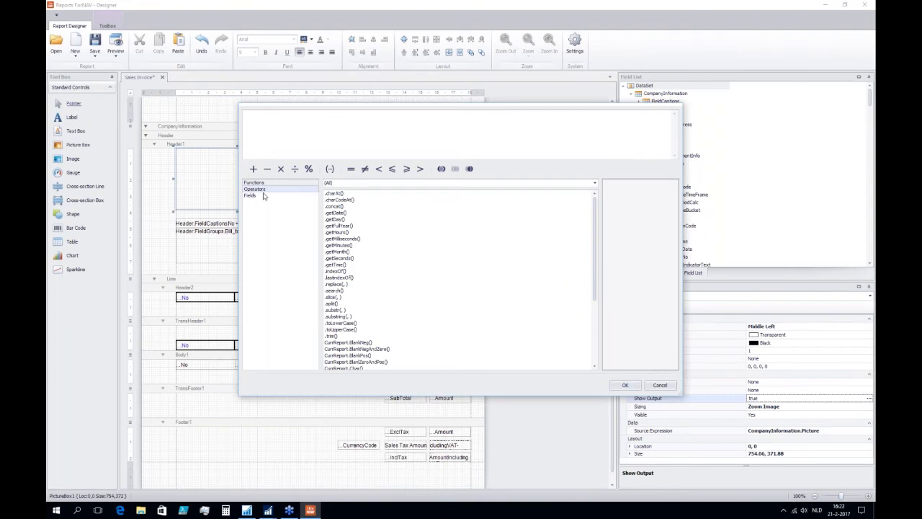
left_click(261, 196)
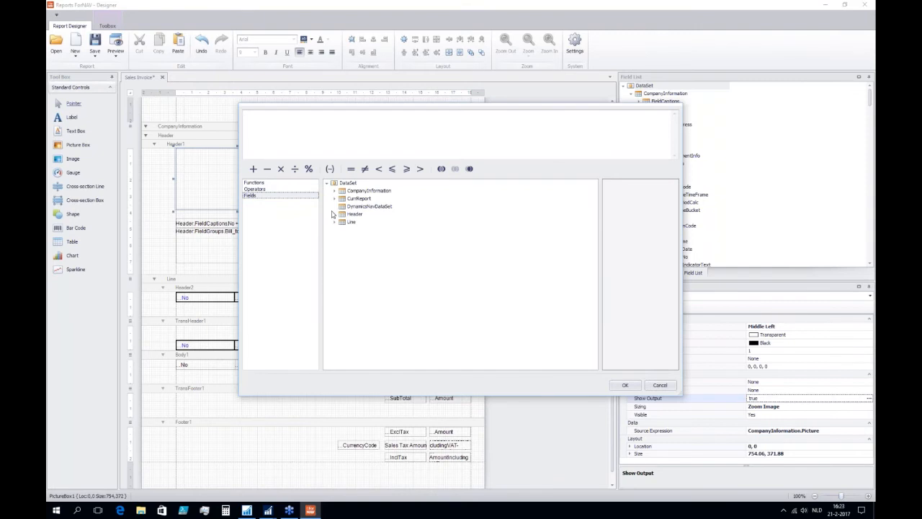
left_click(335, 215)
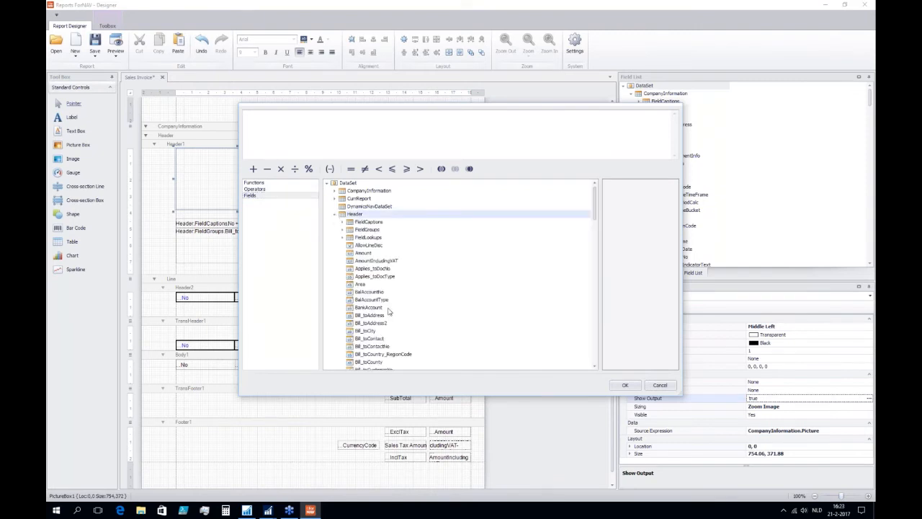
scroll(390, 312, "down", 2)
left_click(375, 325)
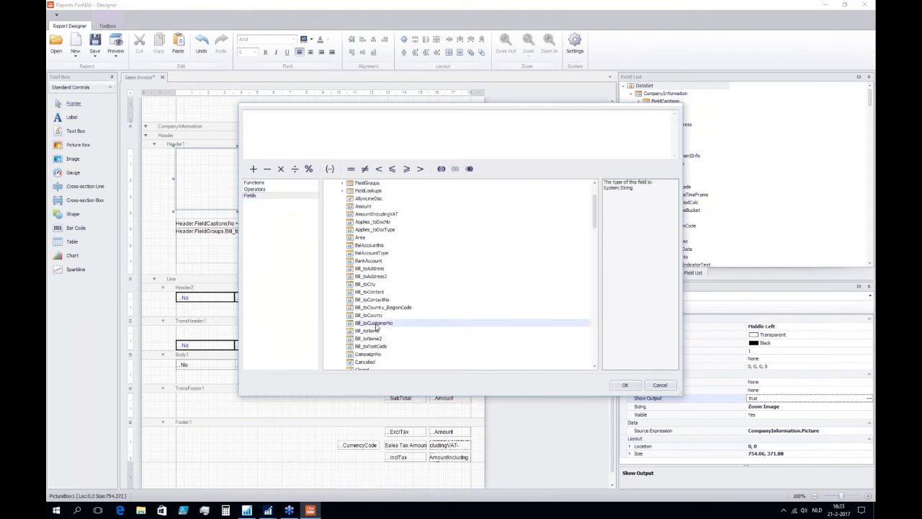
double_click(375, 325)
left_click(625, 386)
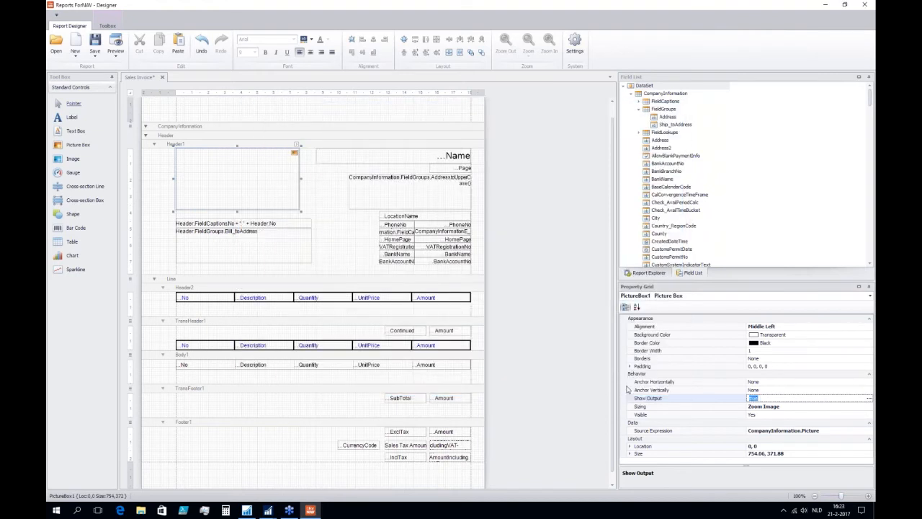
left_click(335, 233)
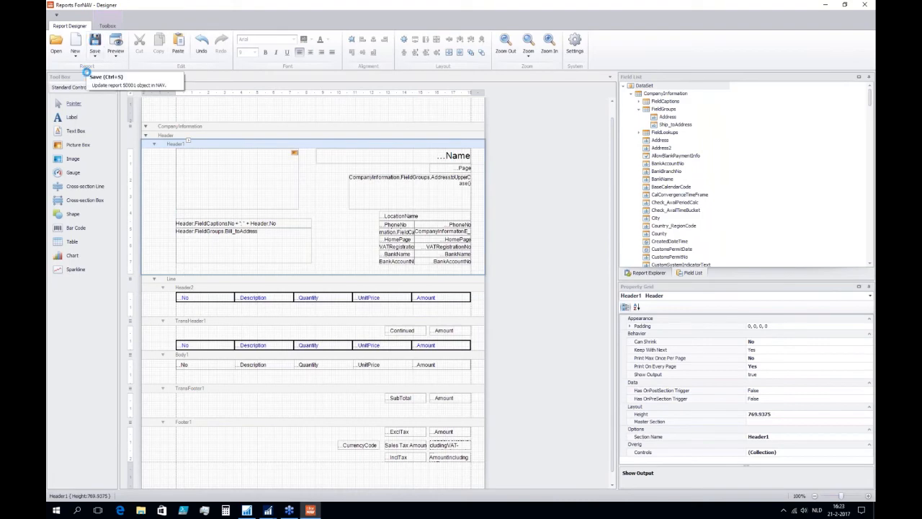
left_click(95, 43)
Step: Preview the Sales Invoice report, check the logo on the first three and last three pages, and close the preview
left_click(115, 44)
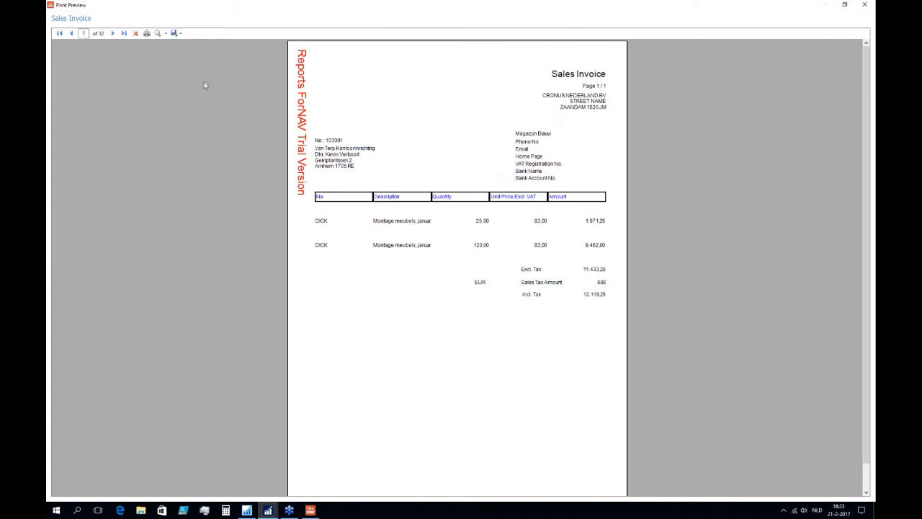
left_click(113, 33)
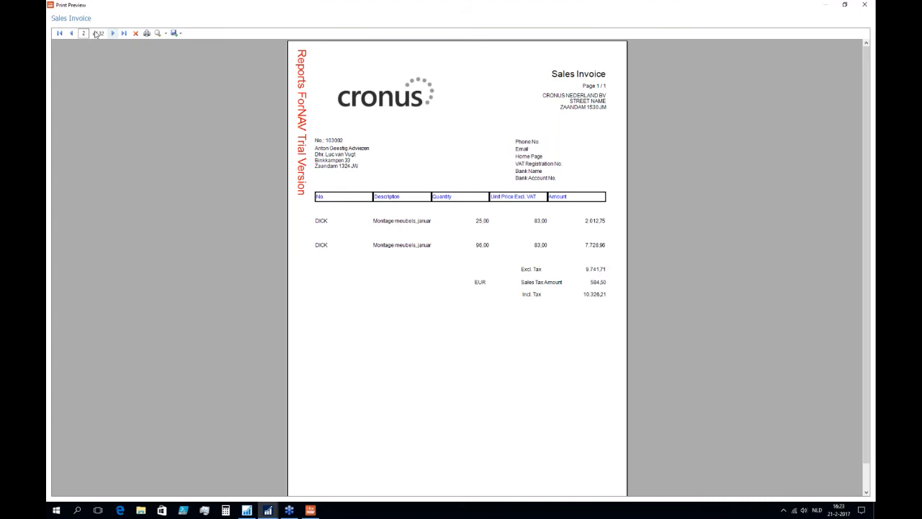
left_click(113, 34)
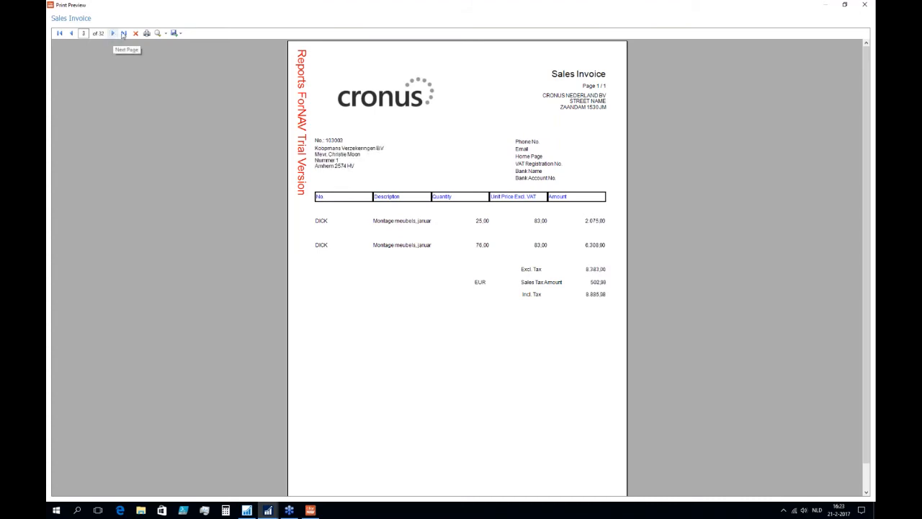
left_click(124, 33)
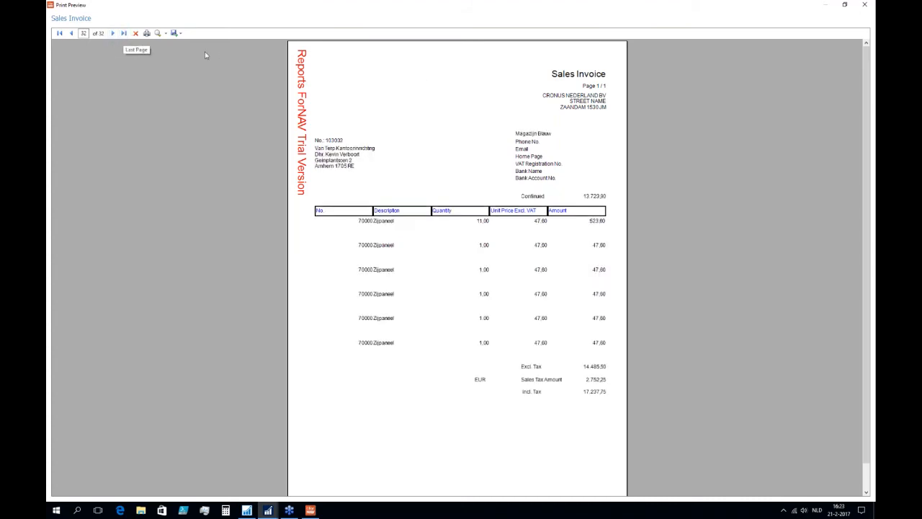
left_click(71, 33)
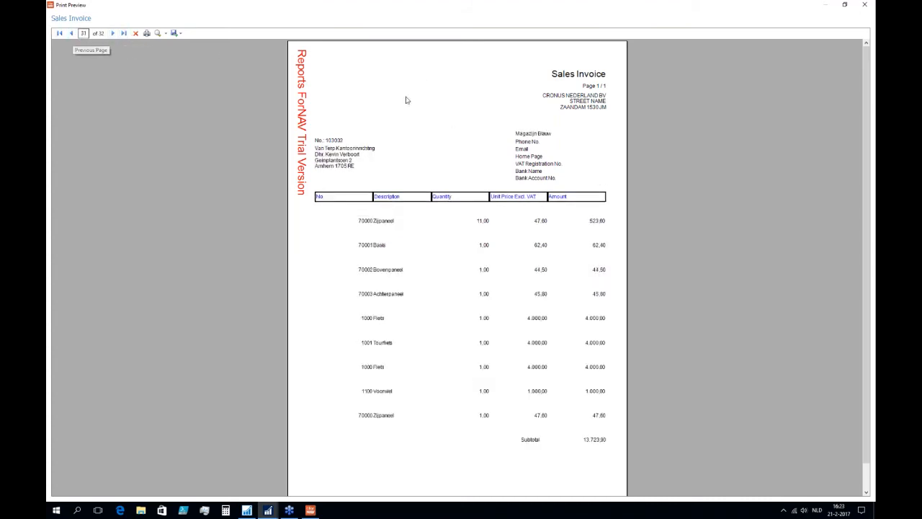
left_click(72, 33)
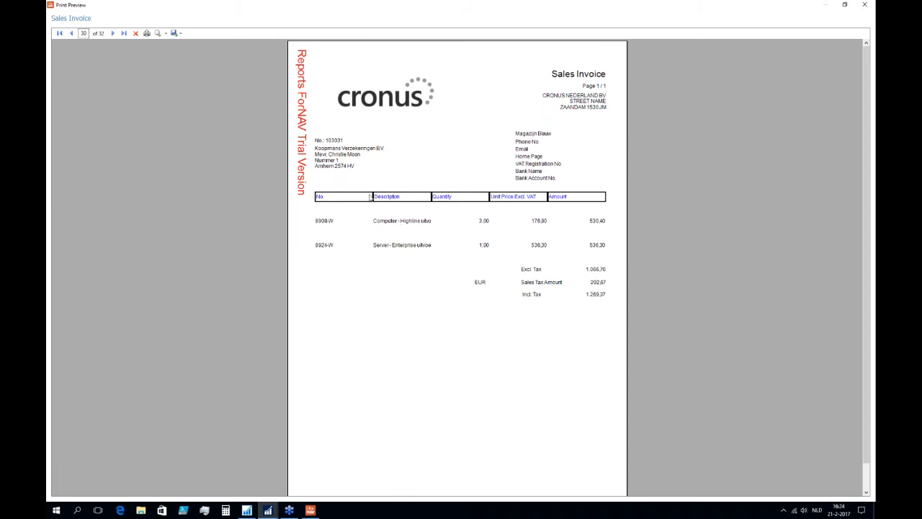
left_click(865, 4)
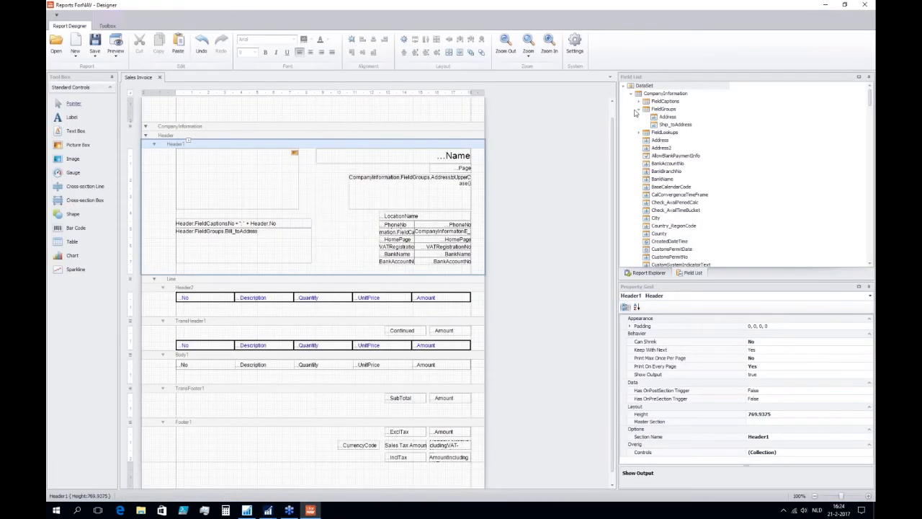
Step: Add the CurrReport standard caption Copy to Header1, between the bill-to address and the company contact rows
left_click(639, 111)
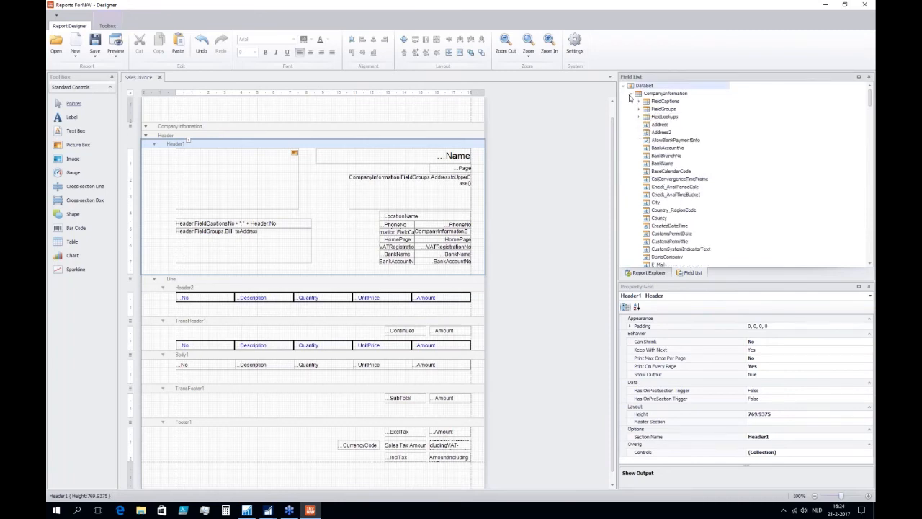
left_click(631, 94)
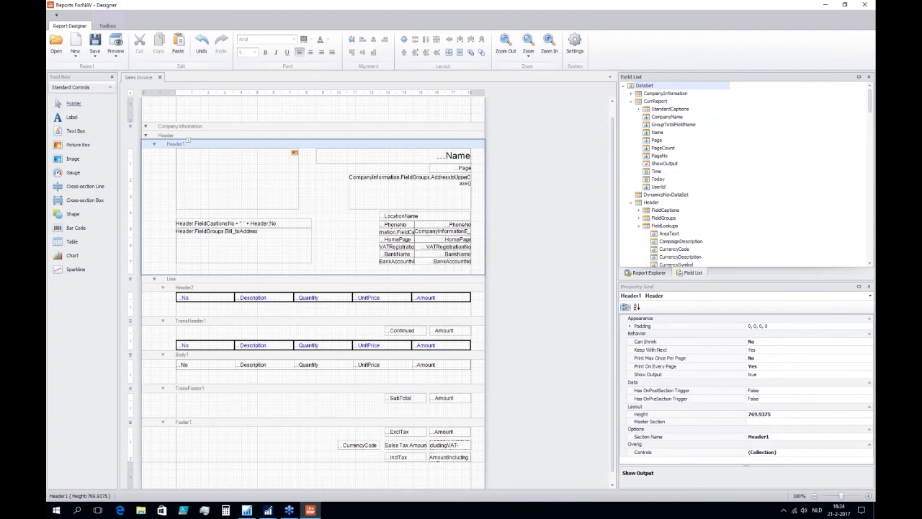
left_click(639, 109)
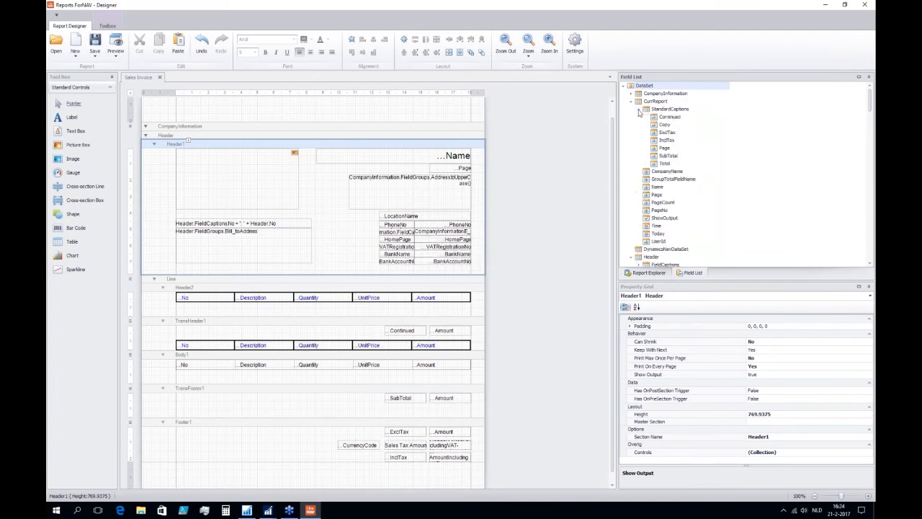
left_click(666, 128)
left_click_drag(664, 128, 380, 249)
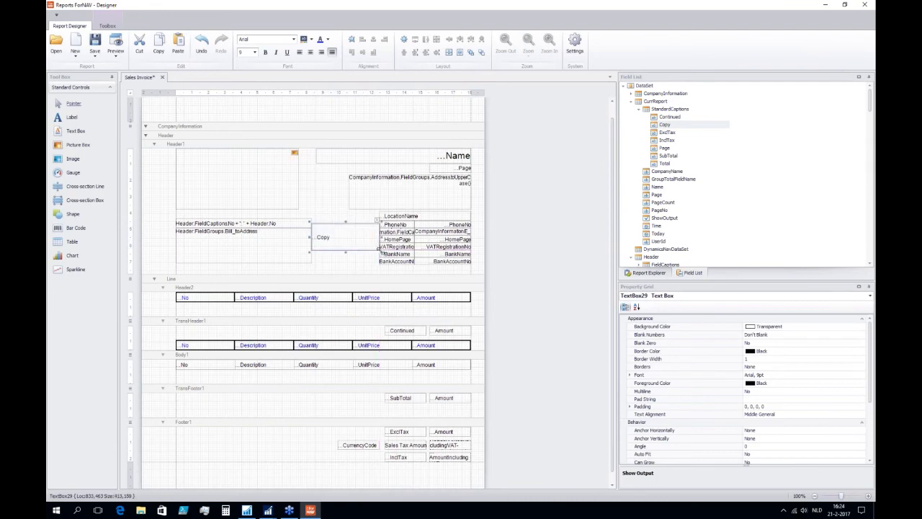
Step: Format the Copy caption as bold, red (255, 0, 0) text at 28 pt
left_click(266, 53)
left_click(328, 38)
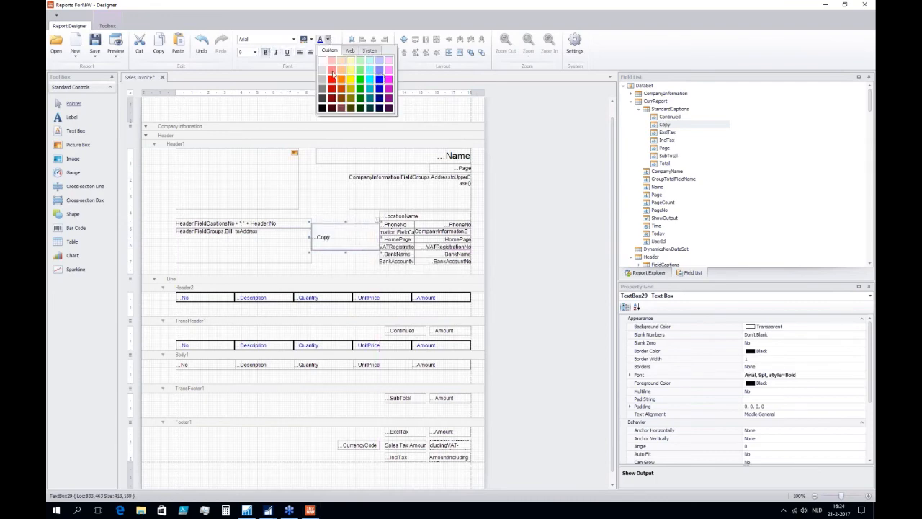
left_click(332, 80)
left_click(254, 52)
scroll(255, 102, "down", 6)
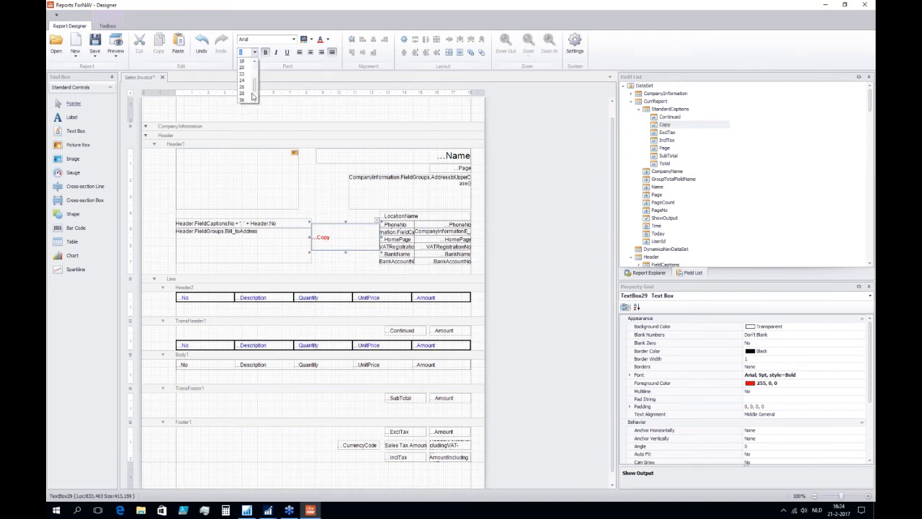
left_click(245, 95)
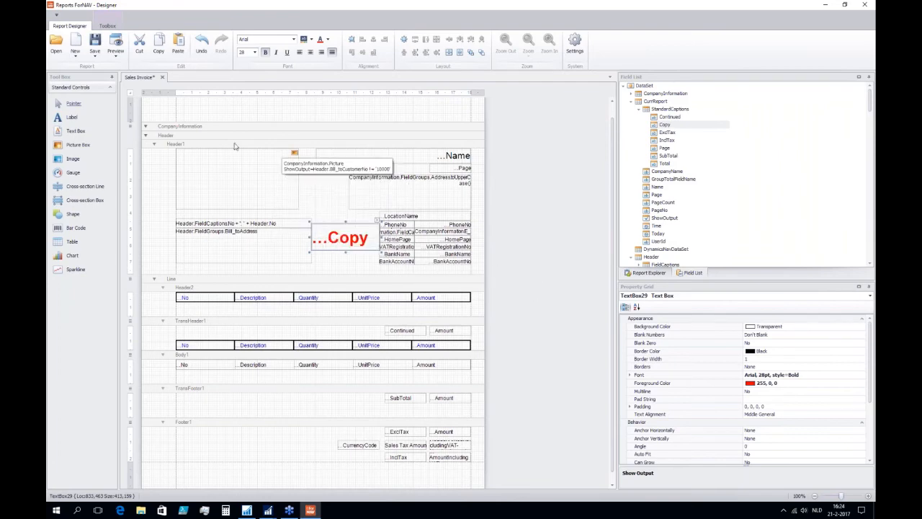
Step: Set the Copies property of the Header data item to 2
left_click(175, 135)
left_click(690, 407)
scroll(691, 407, "down", 4)
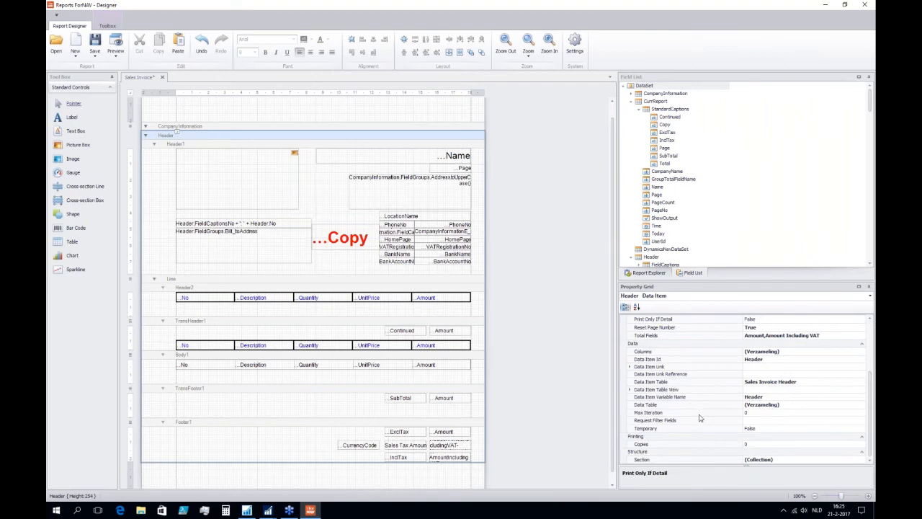
left_click(766, 445)
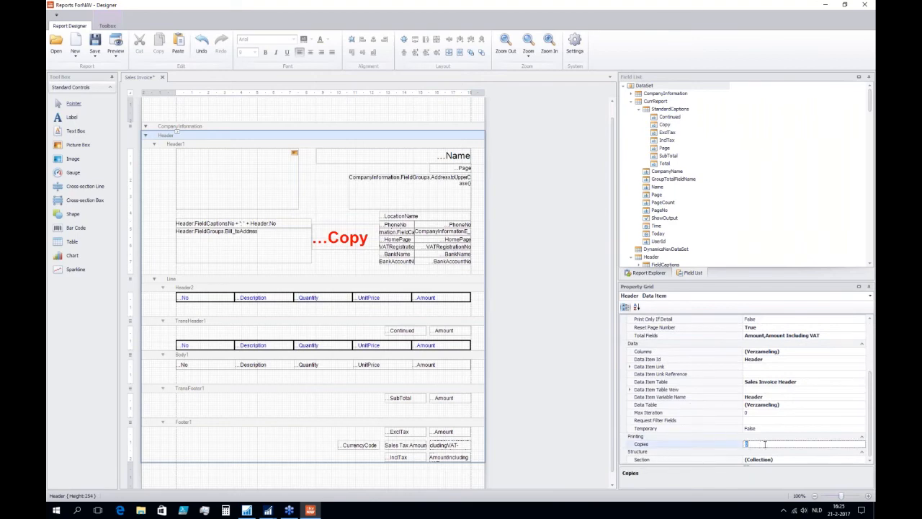
left_click(699, 430)
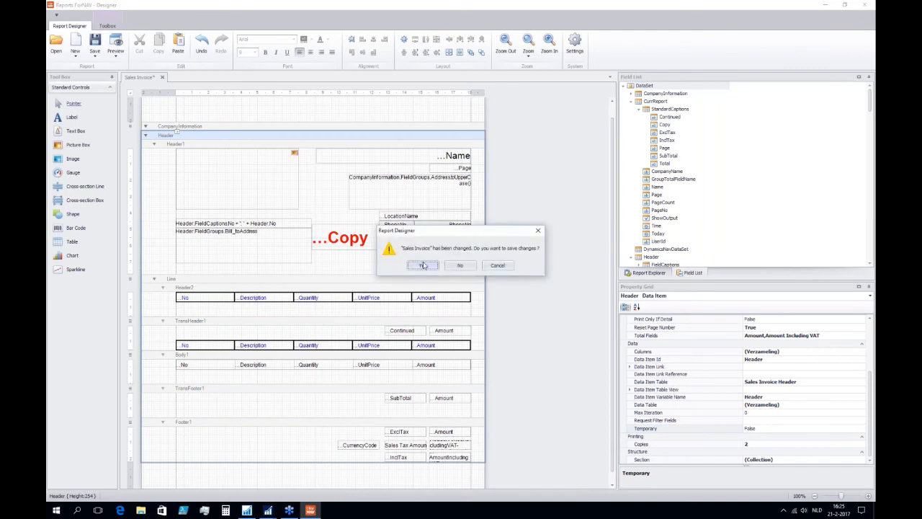
Step: Save the changes to Sales Invoice on leaving the designer and close its Report Dataset Designer in the development environment
left_click(423, 263)
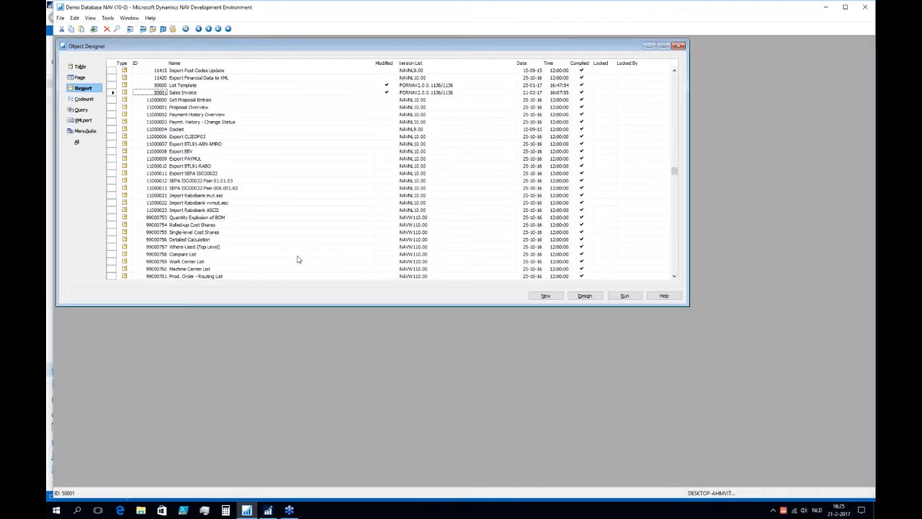
left_click(280, 168)
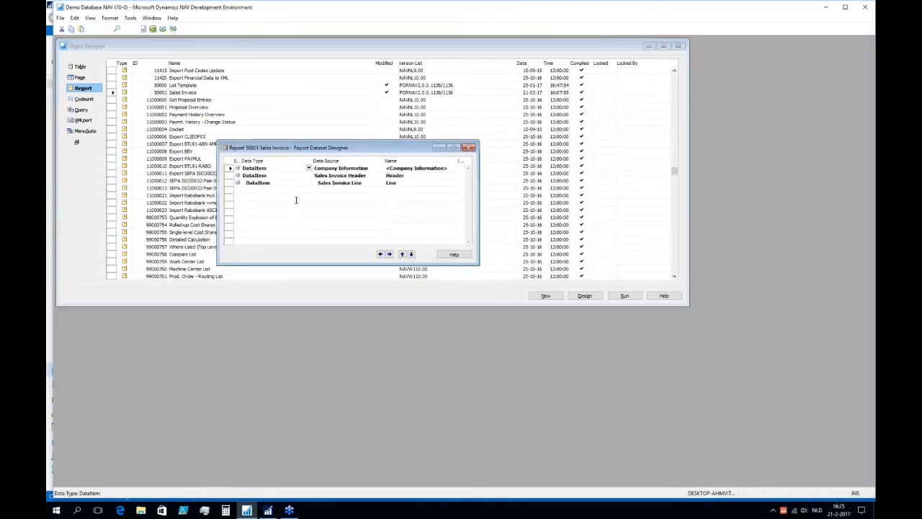
key("Escape")
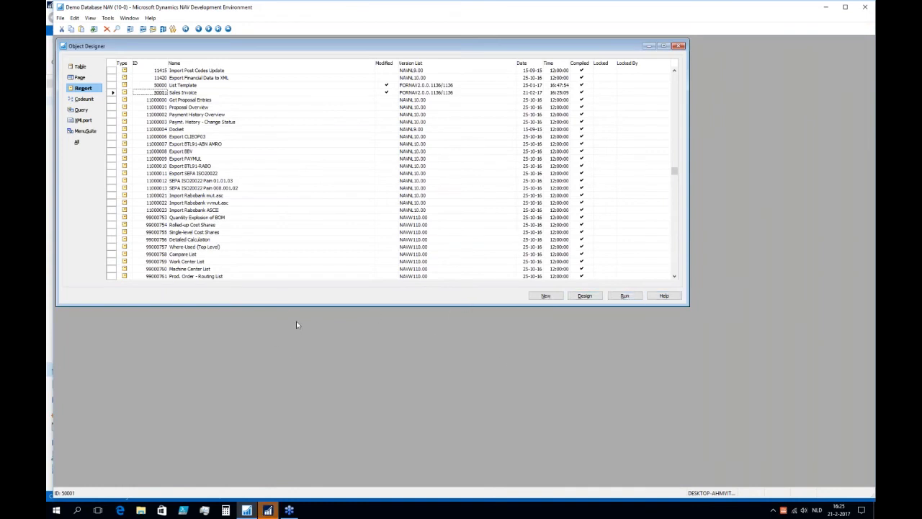
Step: Switch to the Dynamics NAV client and filter the Sales Invoice Header by No. to the desired invoice number
left_click(267, 510)
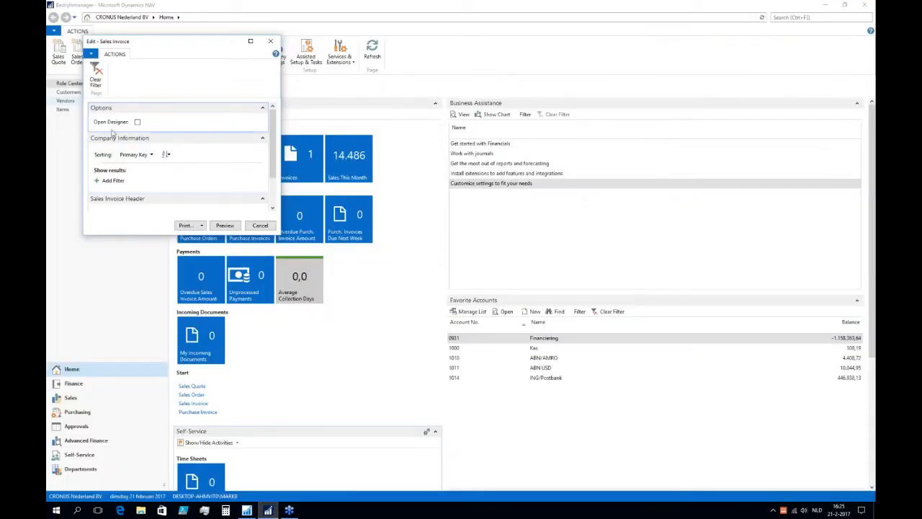
scroll(123, 204, "down", 1)
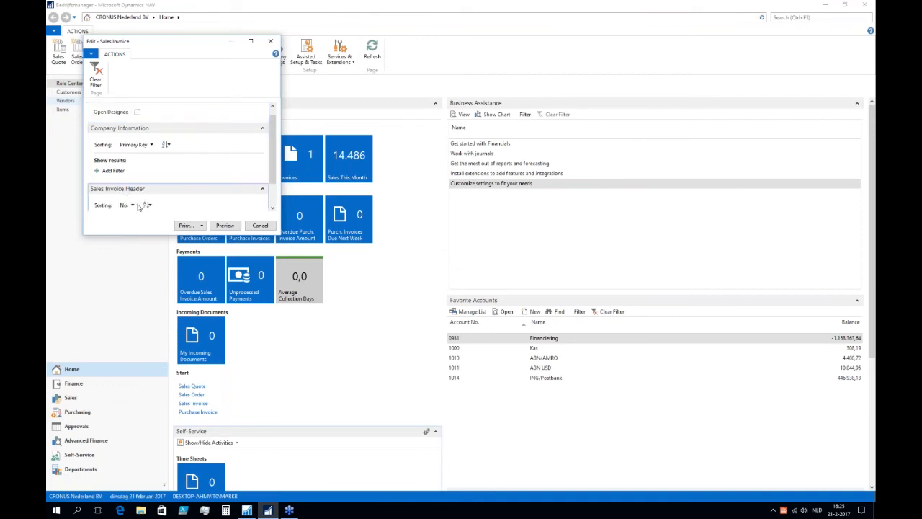
scroll(204, 202, "down", 3)
left_click(110, 199)
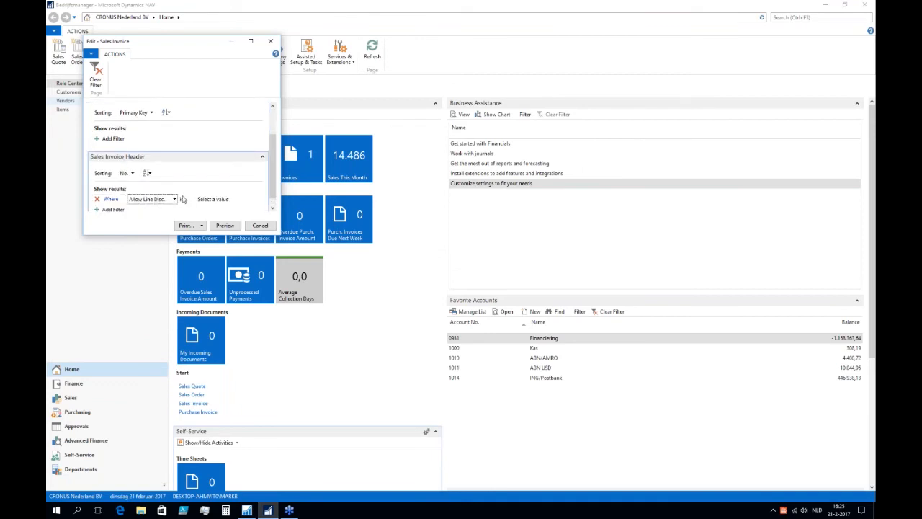
left_click(156, 199)
mouse_move(177, 497)
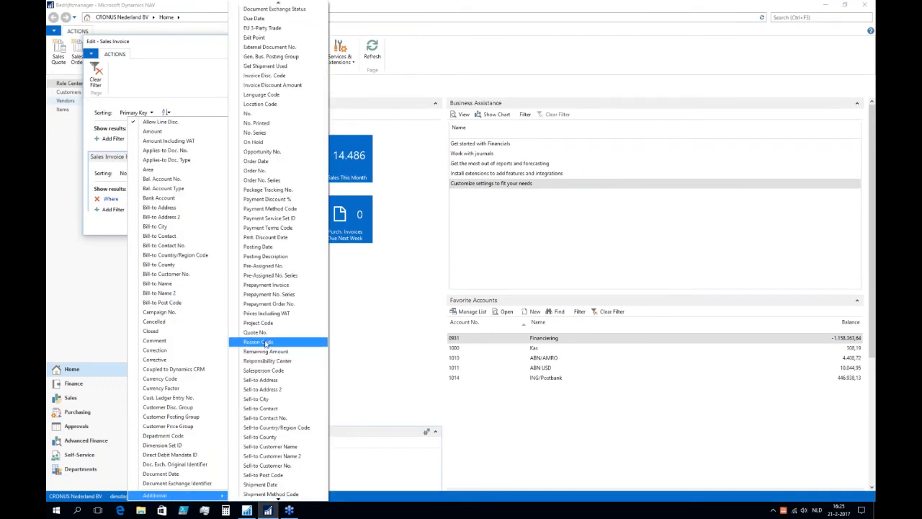
left_click(249, 114)
left_click(190, 202)
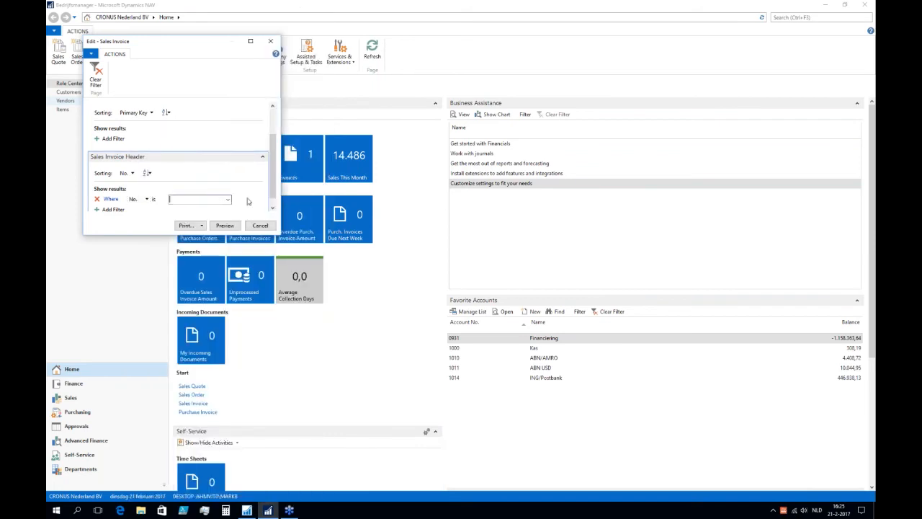
type("103032")
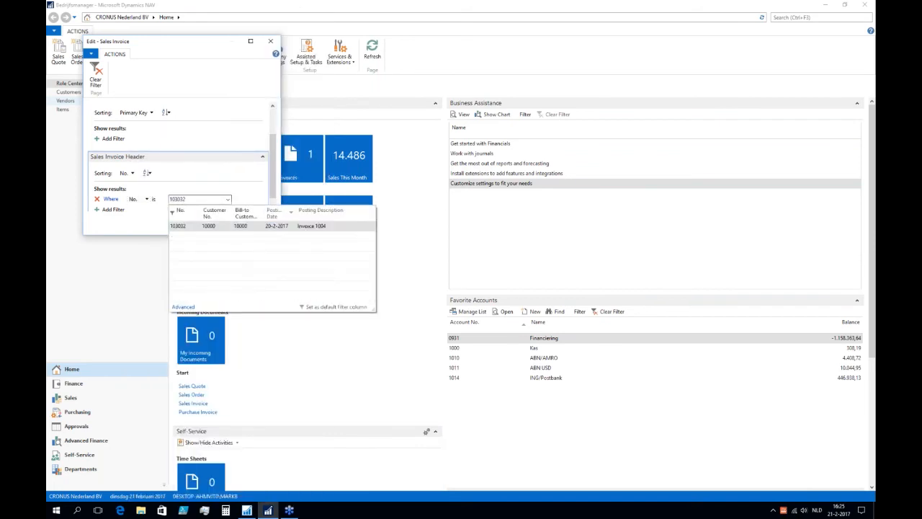
Step: Preview the Sales Invoice report for the filtered invoice, page through its copies and close the preview
key("Tab")
left_click(225, 226)
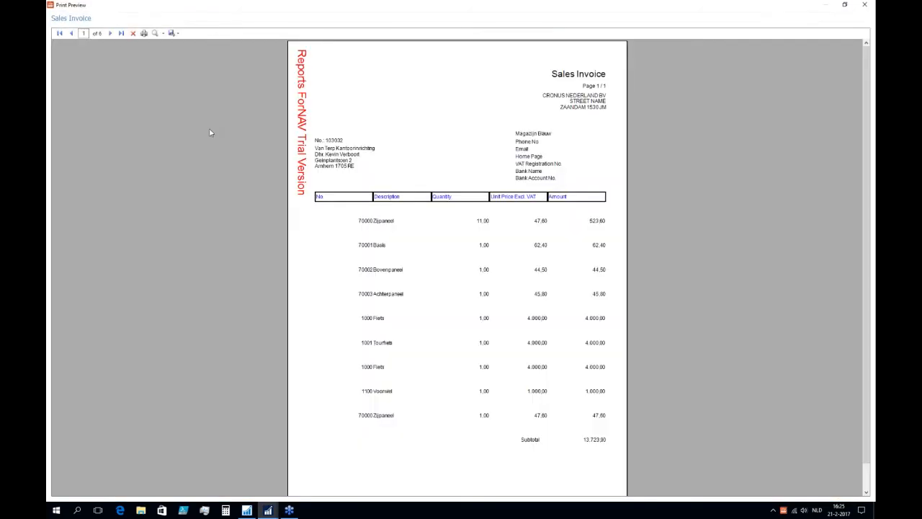
left_click(111, 34)
left_click(111, 34)
left_click(71, 34)
left_click(72, 34)
left_click(866, 7)
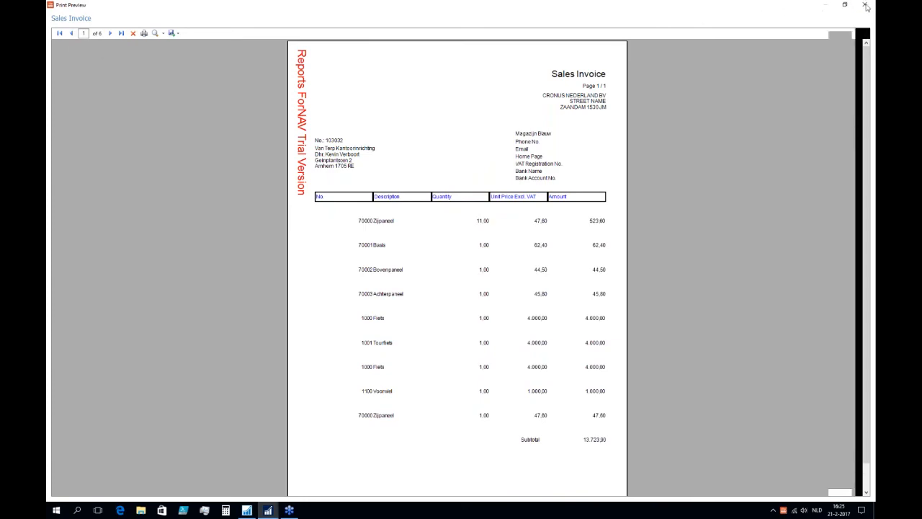
Step: Switch to the development environment, open the Sales Invoice report (50001) in design and open its layout in ForNAV Designer
key("alt+Tab")
key("alt+d")
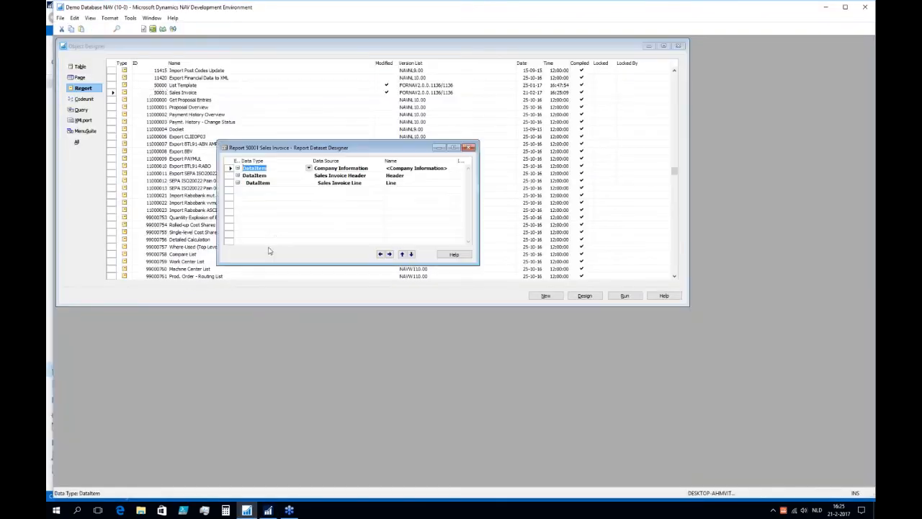
left_click(75, 18)
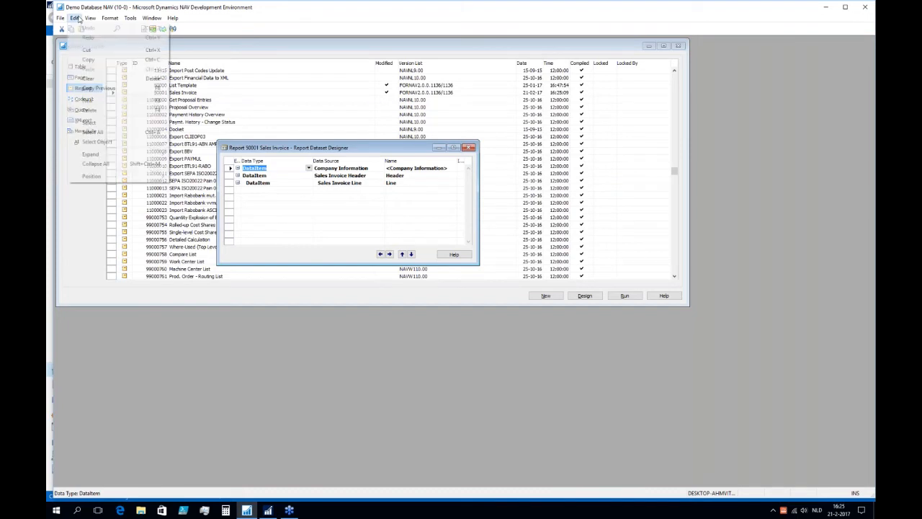
mouse_move(90, 18)
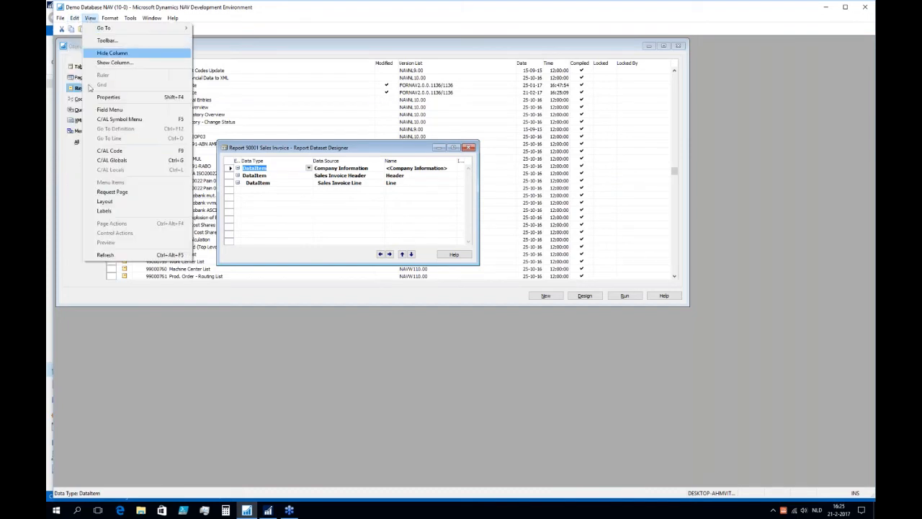
left_click(104, 201)
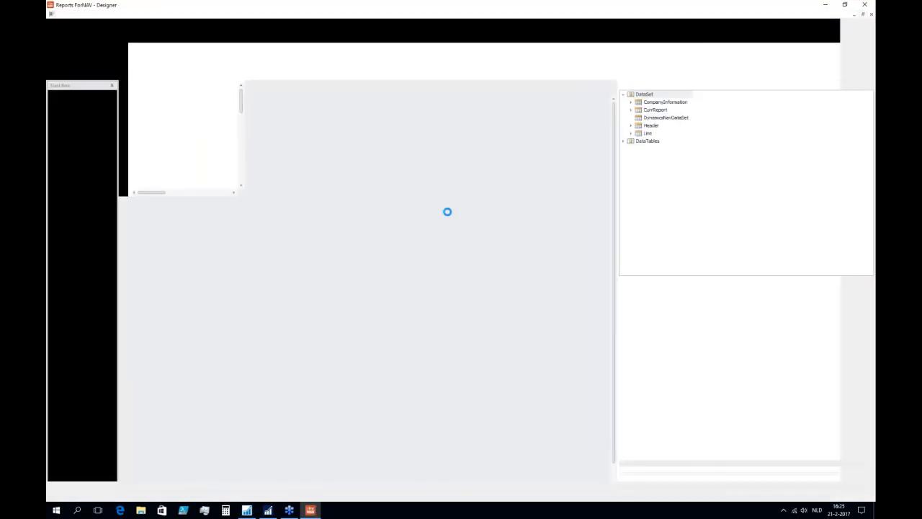
Step: Delete the Copy caption from the Header1 section and open the Header data item's Copies property for editing
left_click(348, 255)
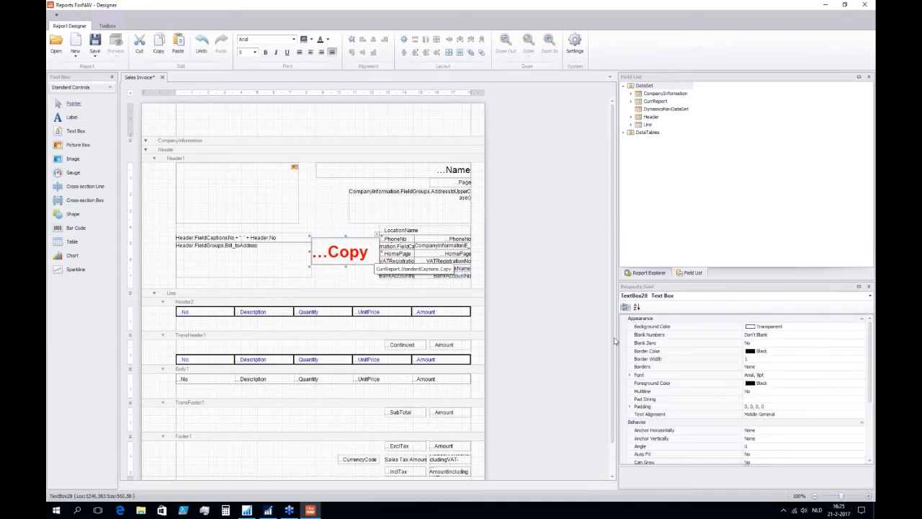
key("Delete")
left_click(698, 407)
scroll(697, 407, "down", 4)
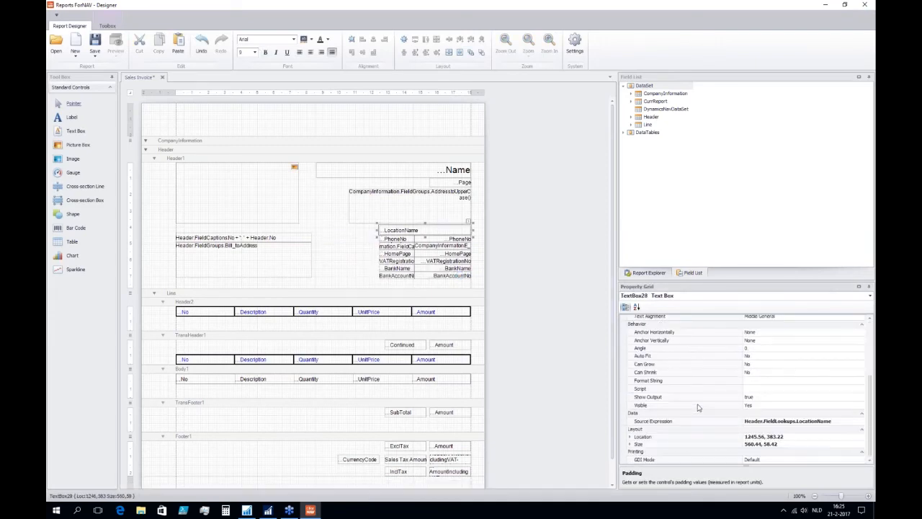
left_click(185, 152)
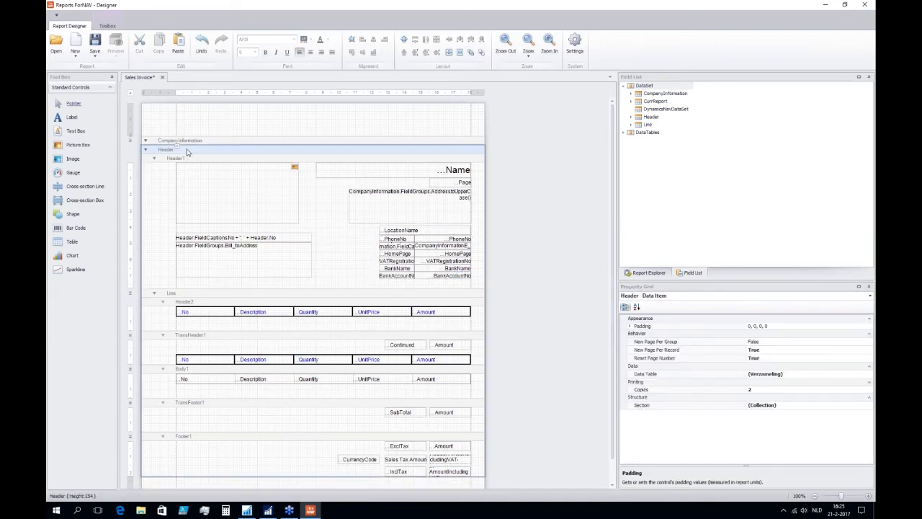
left_click(762, 390)
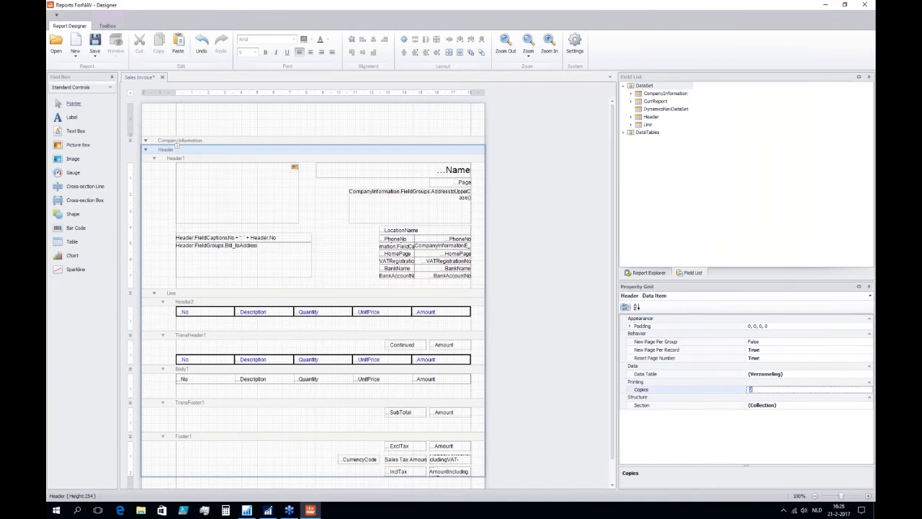
Step: Save the layout on leaving the designer, load the changes into report 50001 and save it compiled
left_click(865, 5)
left_click(422, 265)
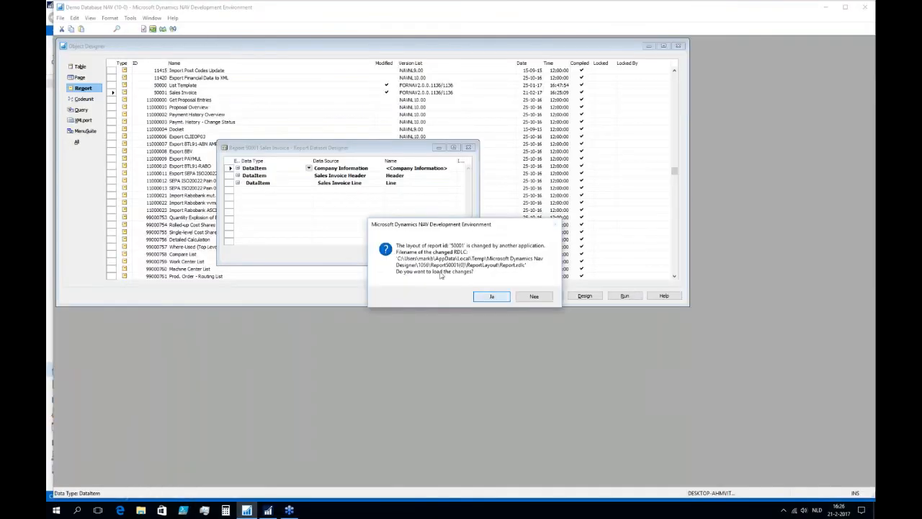
left_click(492, 296)
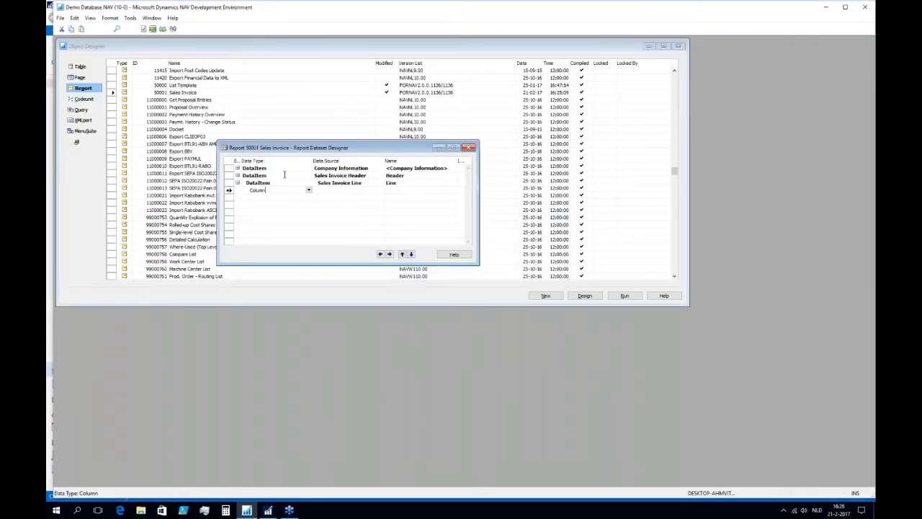
key("Escape")
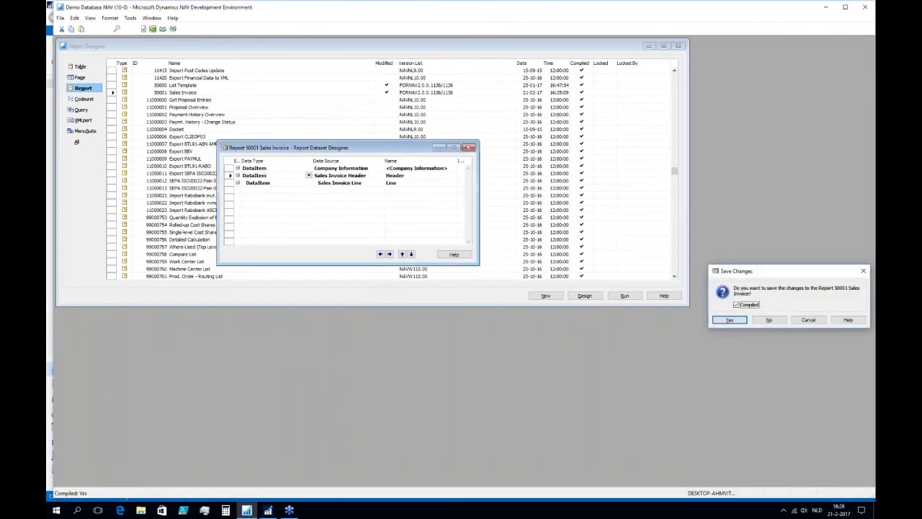
key("Return")
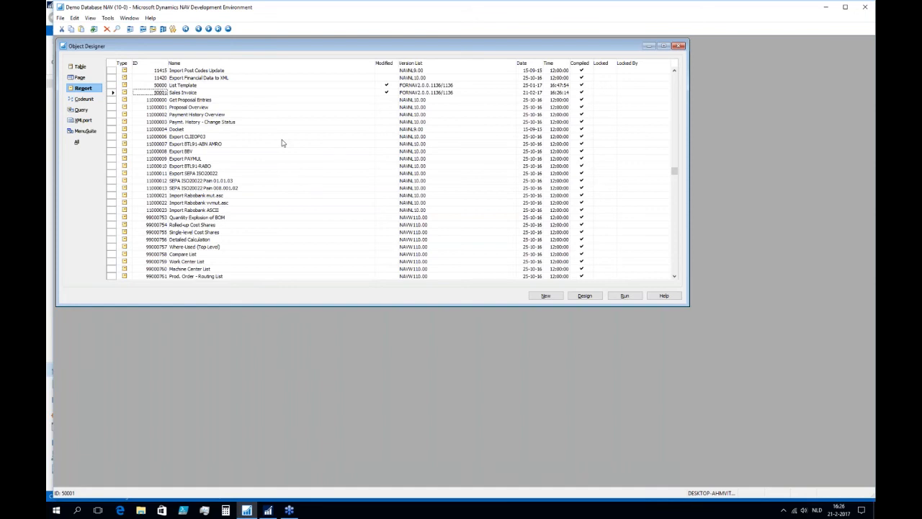
left_click(61, 18)
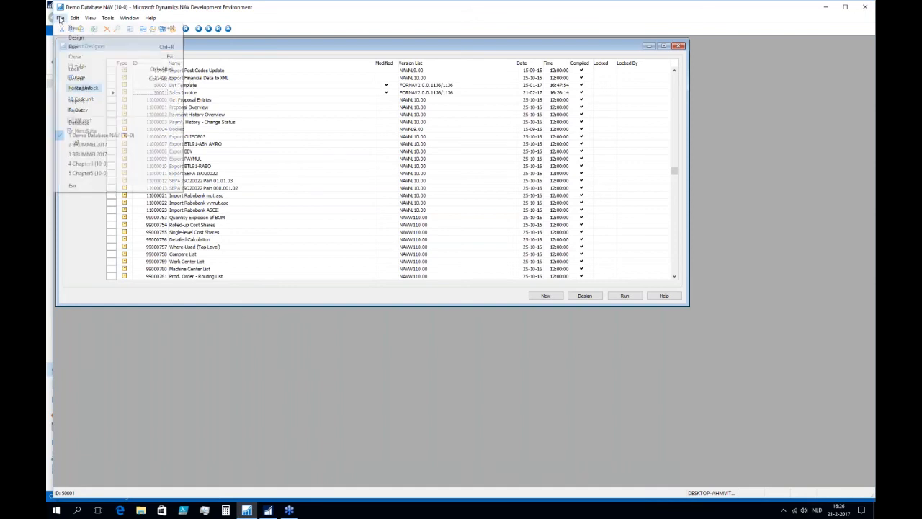
left_click(79, 110)
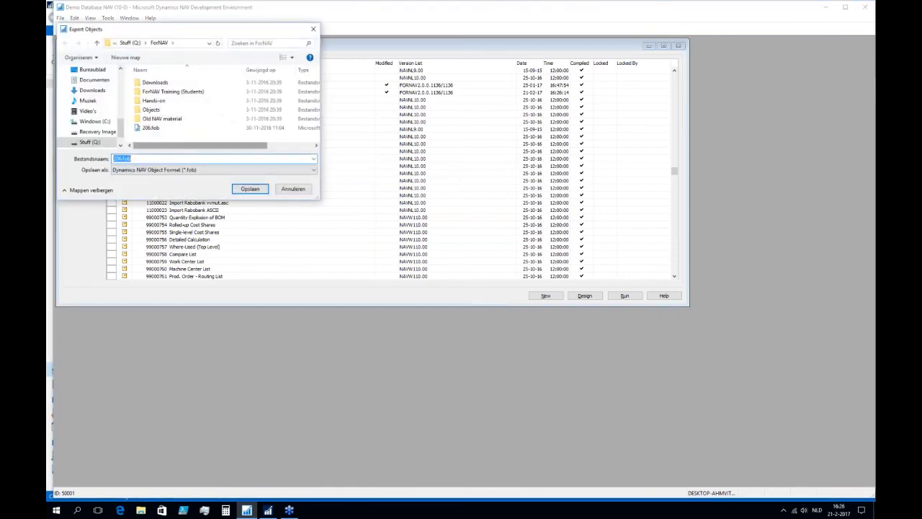
key("Return")
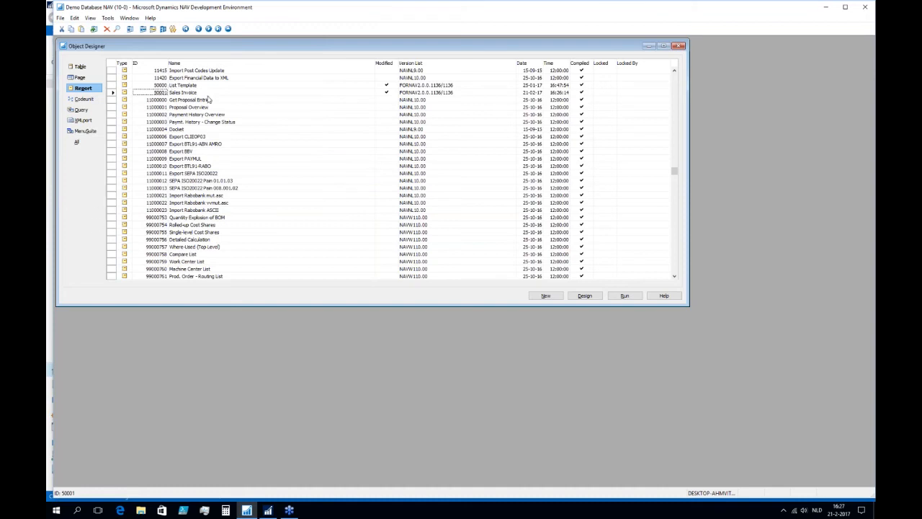
Step: Open the Sales Invoice report in design and save it as a new report with ID 50002 named Sales Credit Memo
left_click(592, 300)
left_click(61, 19)
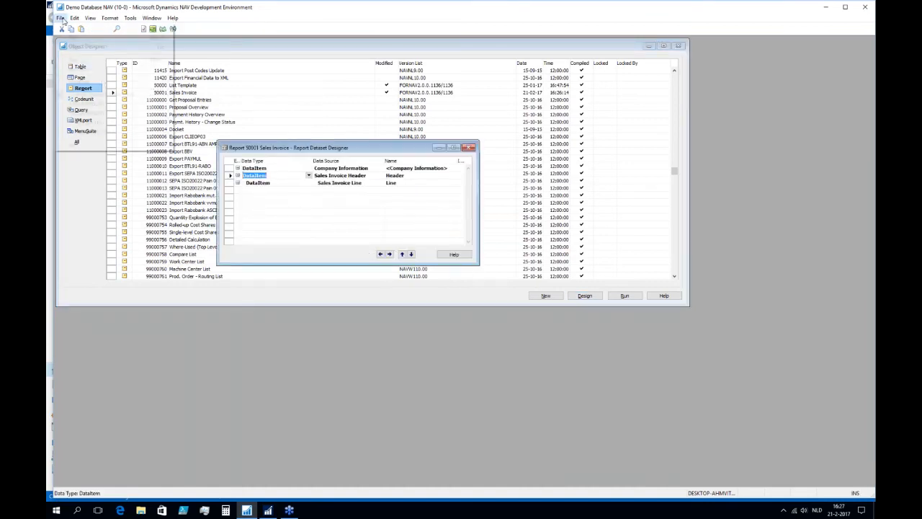
left_click(79, 70)
left_click(322, 247)
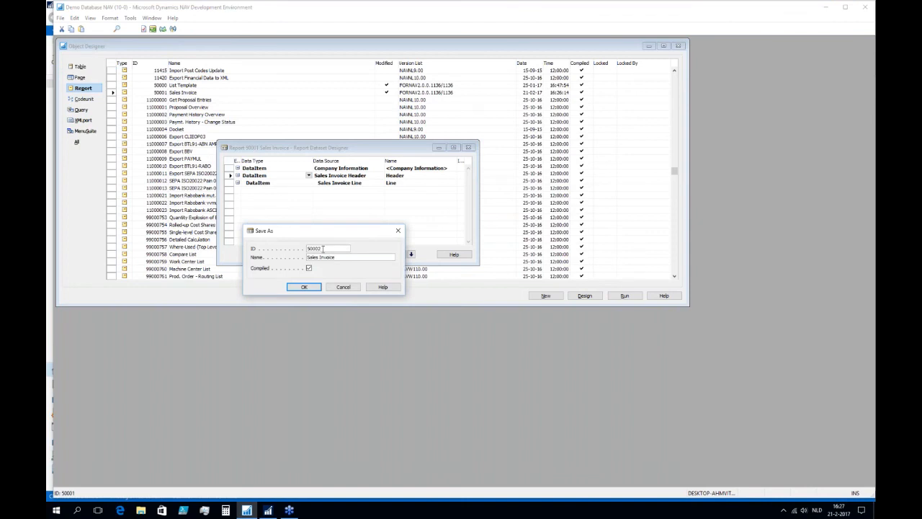
left_click(347, 258)
key("ctrl+shift+Left")
type("Credit Mem")
left_click(304, 287)
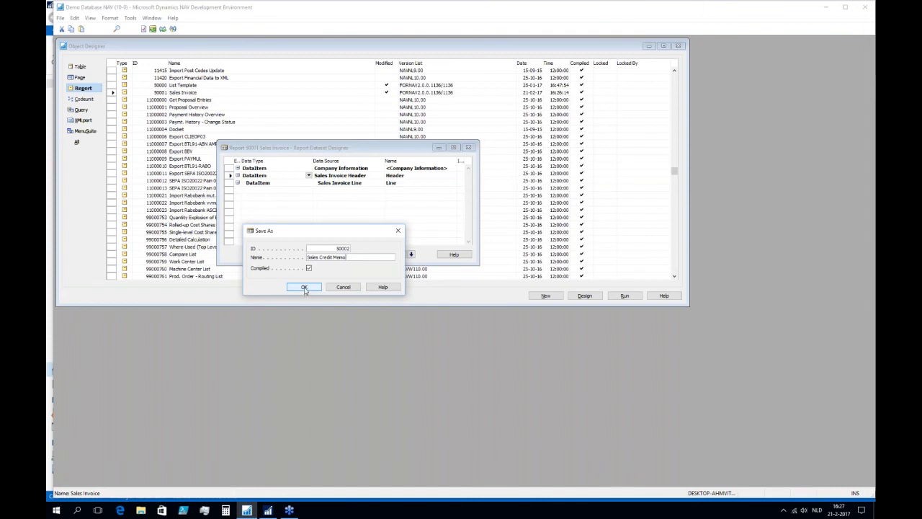
Step: Change the data sources to Sales Cr.Memo Header for Header and Sales Cr.Memo Line for Line, and save the report
key("Tab")
type("11")
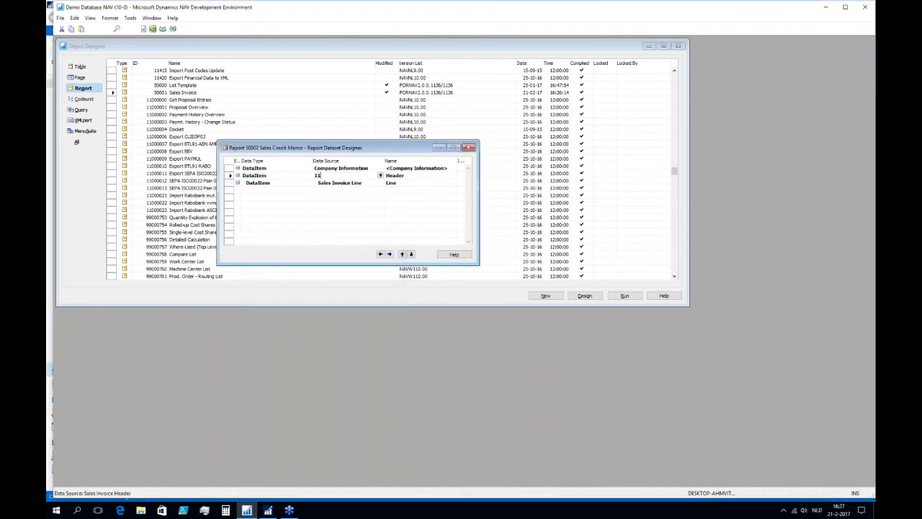
key("Down")
type("11")
key("Up")
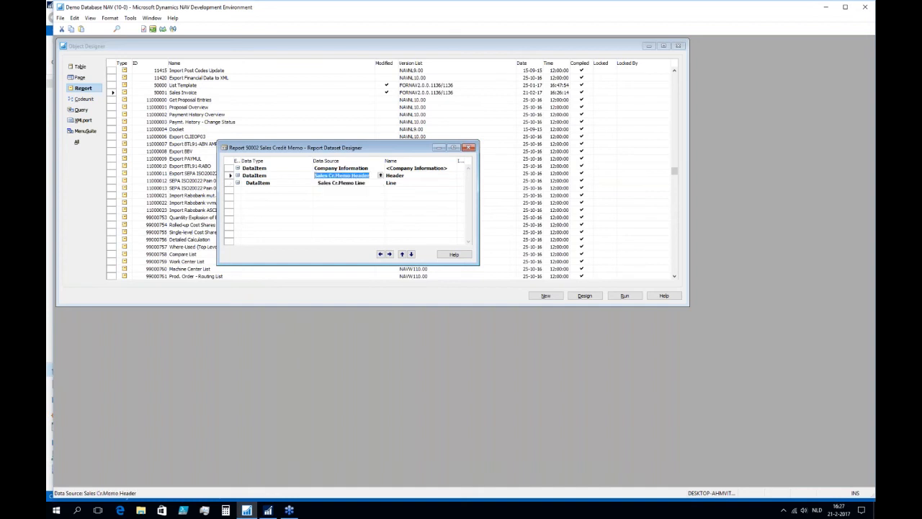
key("Escape")
key("Return")
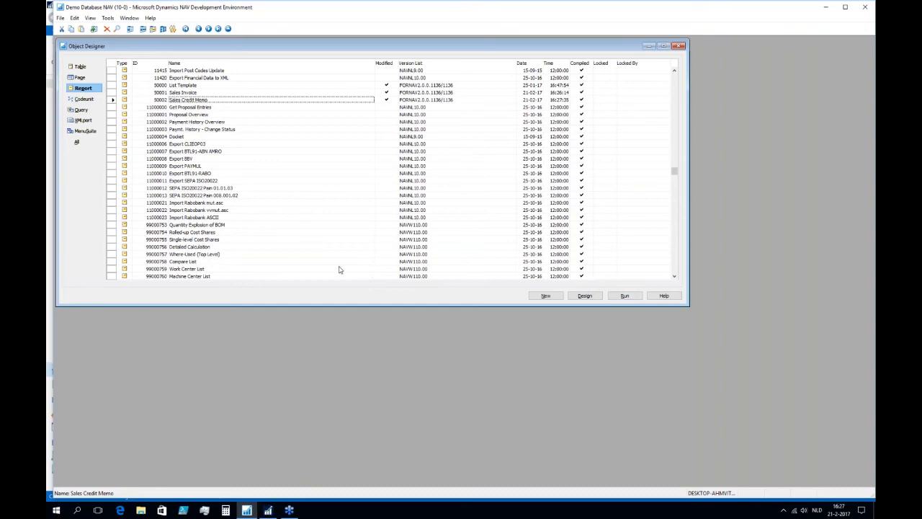
Step: Switch to the Dynamics NAV client, preview the Sales Credit Memo report, page through to the last page and close the preview
left_click(268, 510)
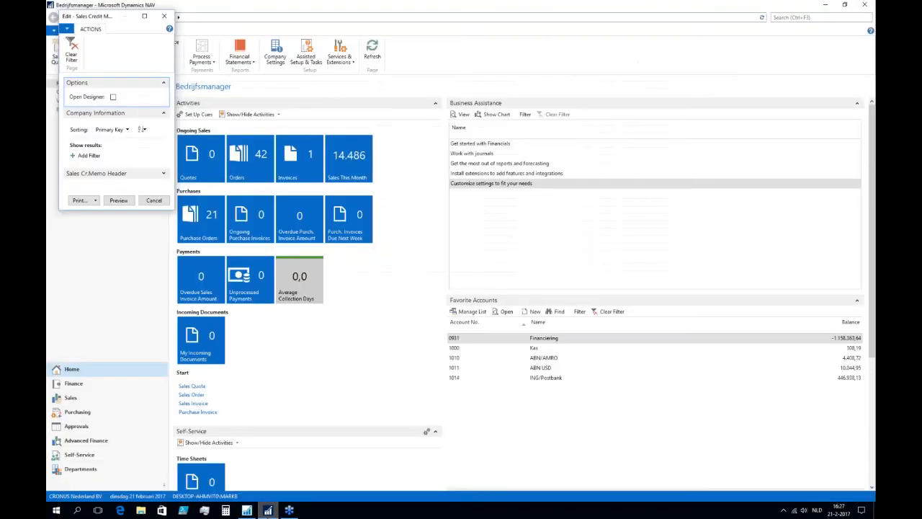
left_click(118, 200)
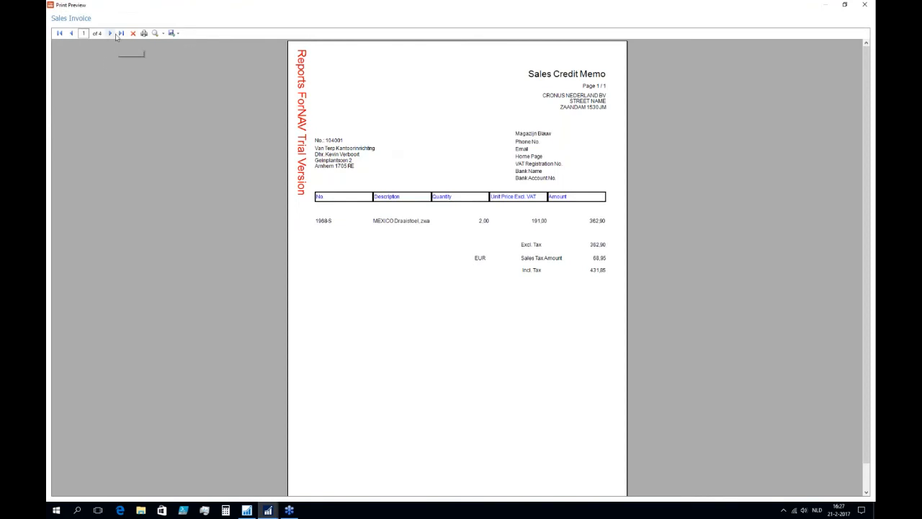
left_click(110, 34)
left_click(111, 34)
left_click(111, 34)
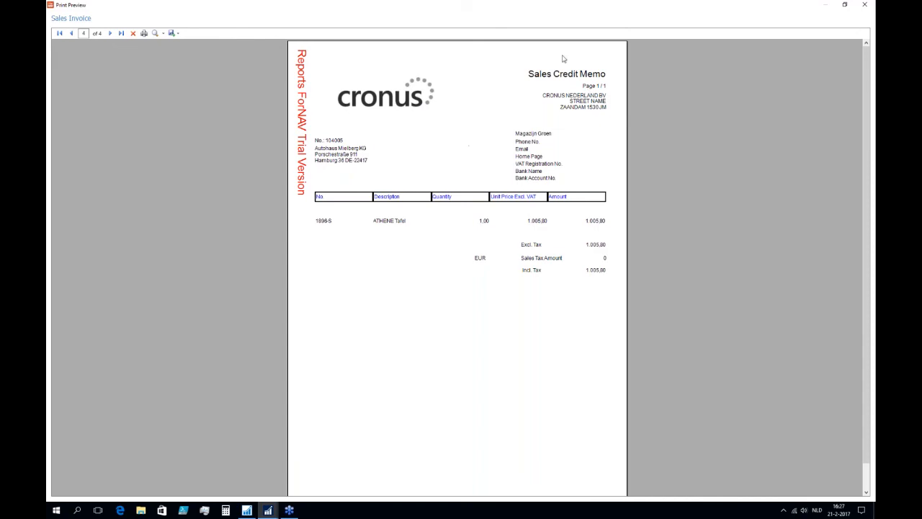
left_click(868, 5)
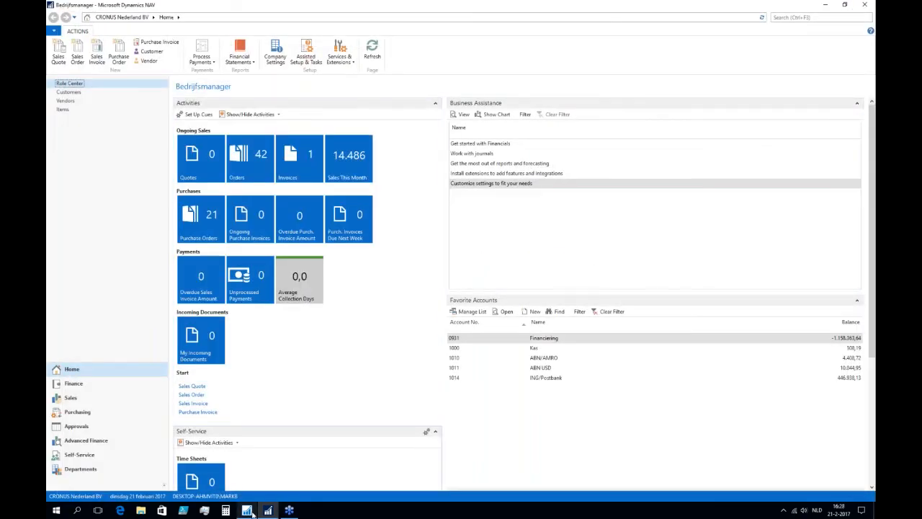
Step: Return to the development environment and open the layout of the Sales Invoice report (50001) in ForNAV Designer
left_click(247, 510)
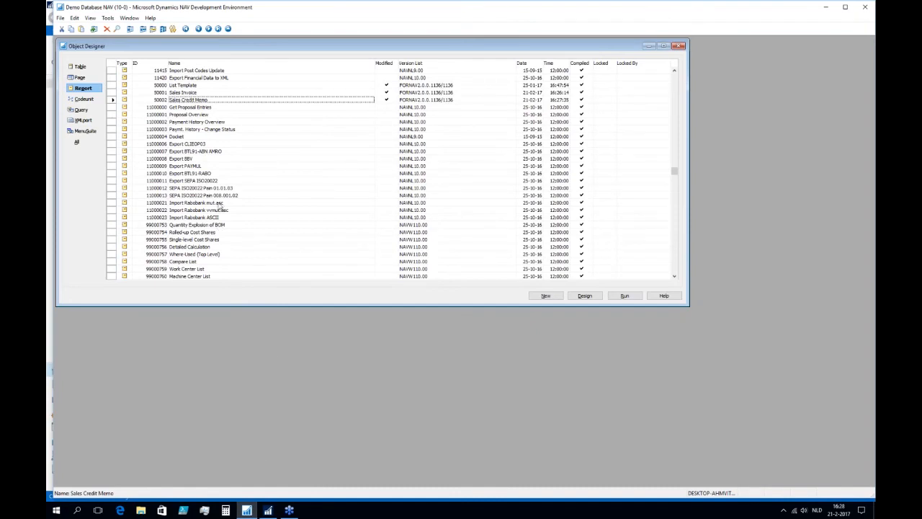
key("Up")
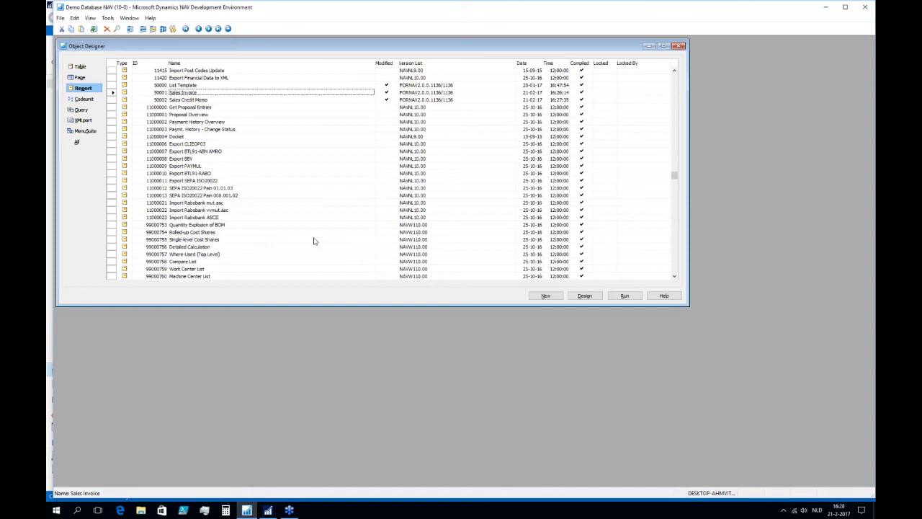
key("shift+F4")
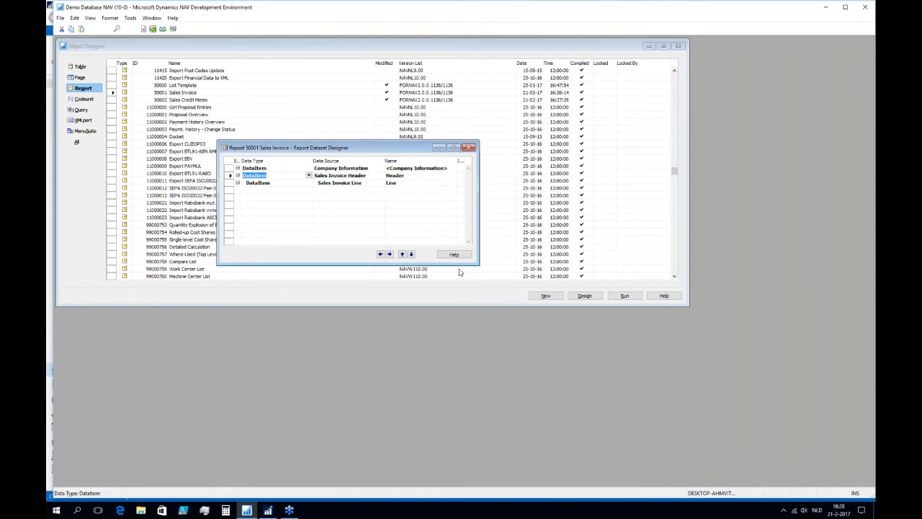
left_click(90, 18)
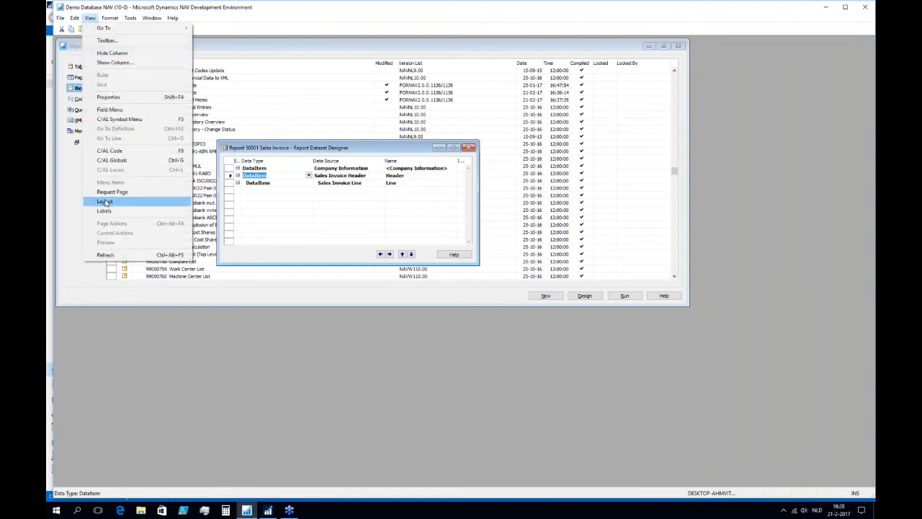
left_click(104, 202)
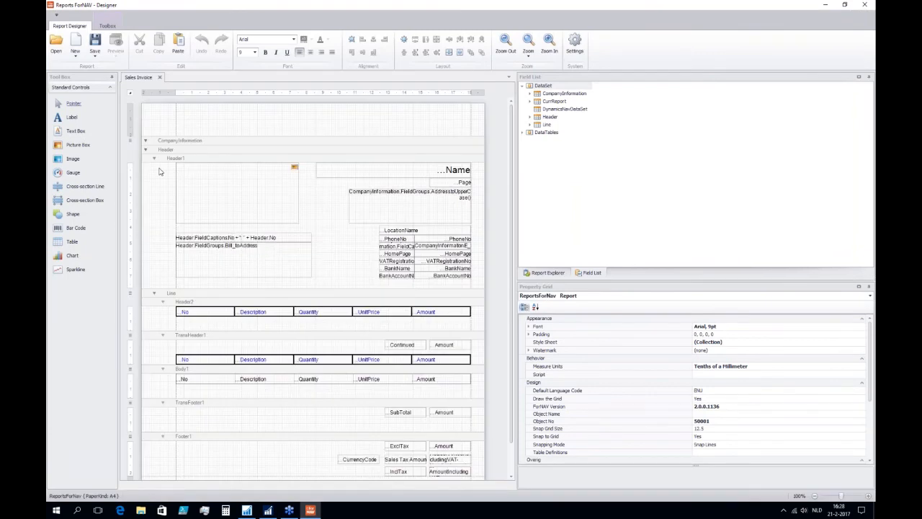
Step: Make all controls in the Header1 section except the company picture bold with the dark green foreground color 0, 128, 0
left_click_drag(165, 168, 481, 289)
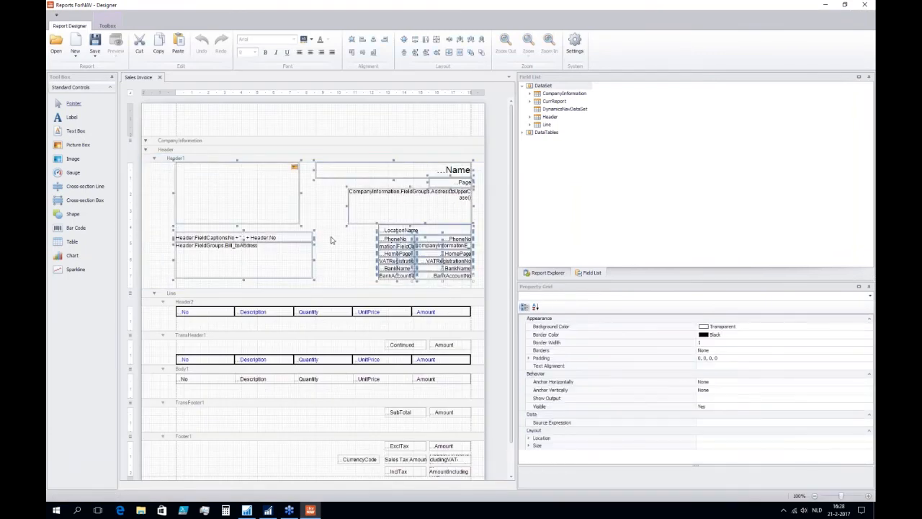
left_click(236, 185)
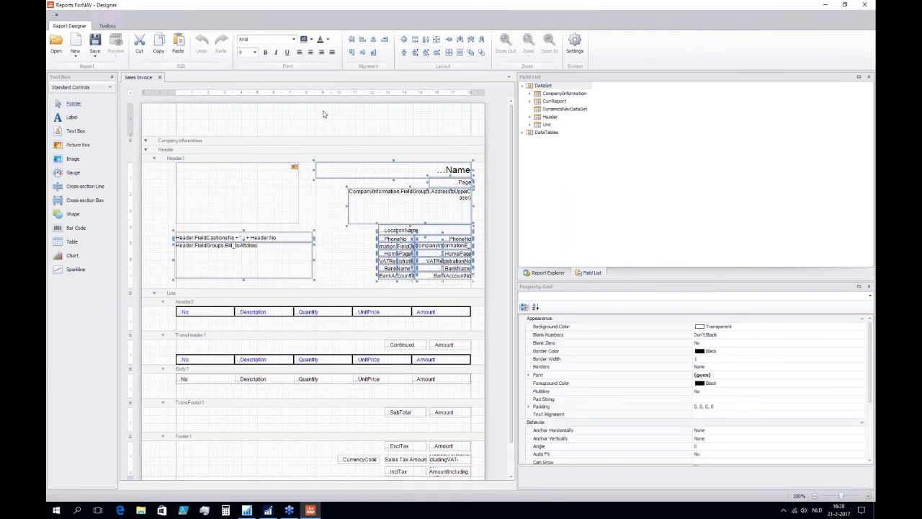
left_click(328, 40)
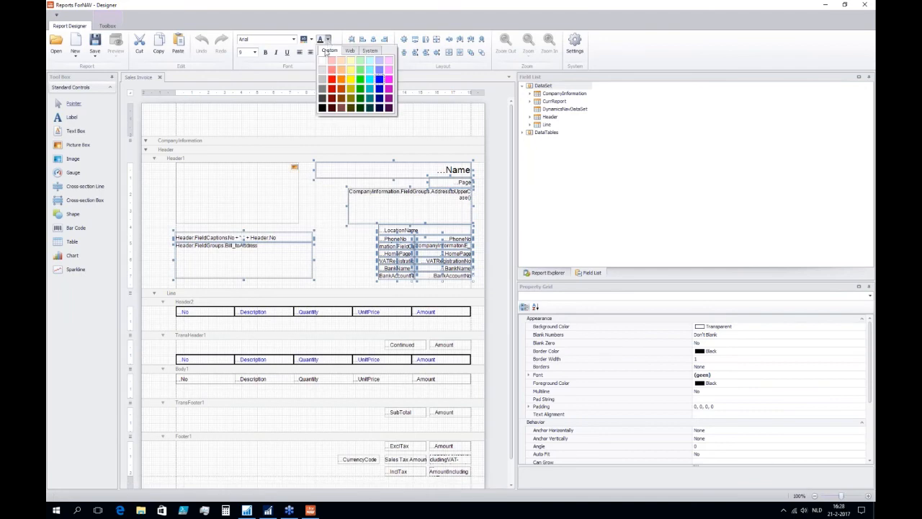
left_click(360, 97)
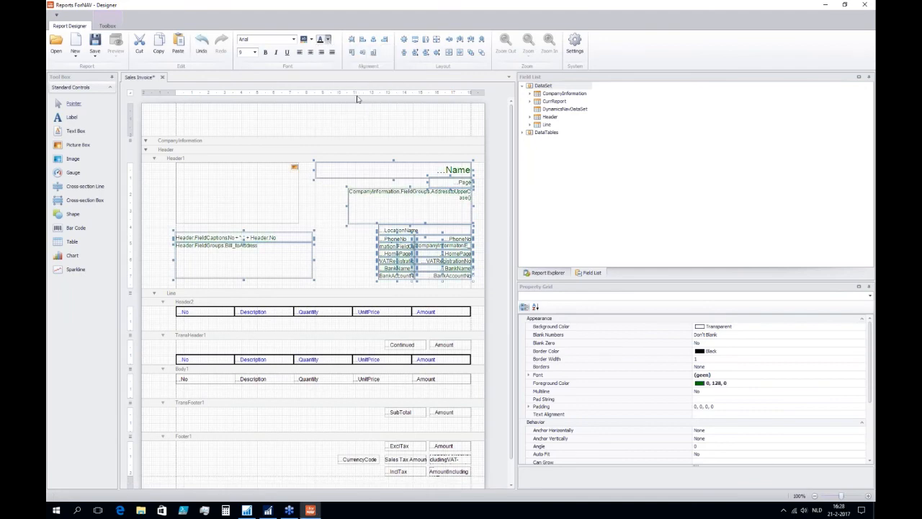
left_click(266, 53)
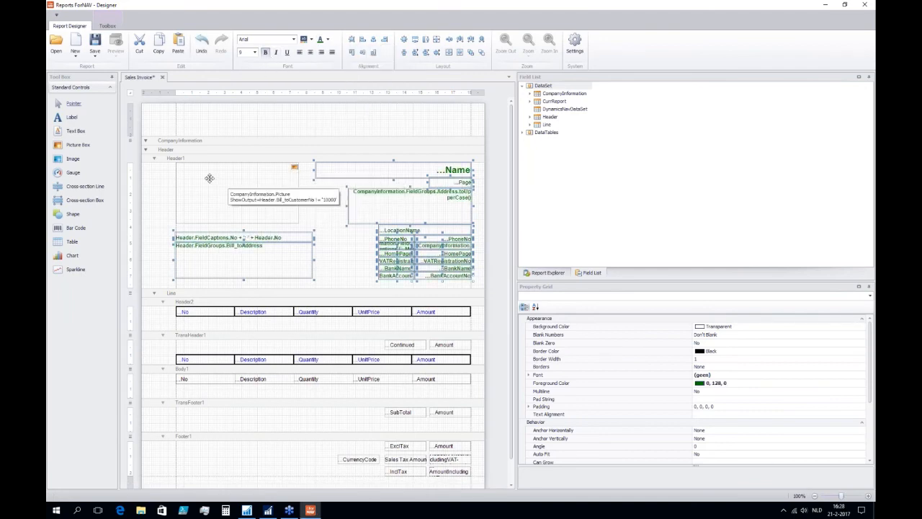
left_click(160, 248)
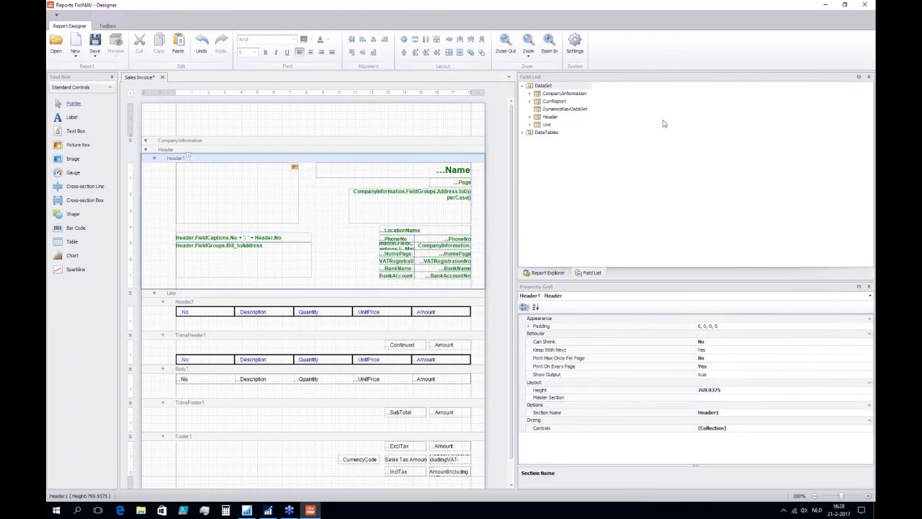
Step: Close the designer saving the Sales Invoice layout, load the changed layout into the report, and save the report compiled
left_click(869, 4)
left_click(416, 265)
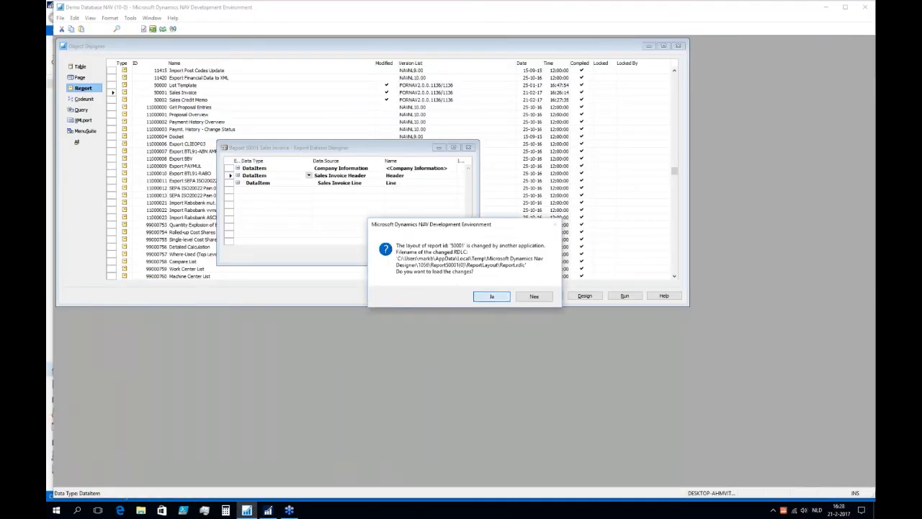
left_click(488, 296)
key("Escape")
key("Return")
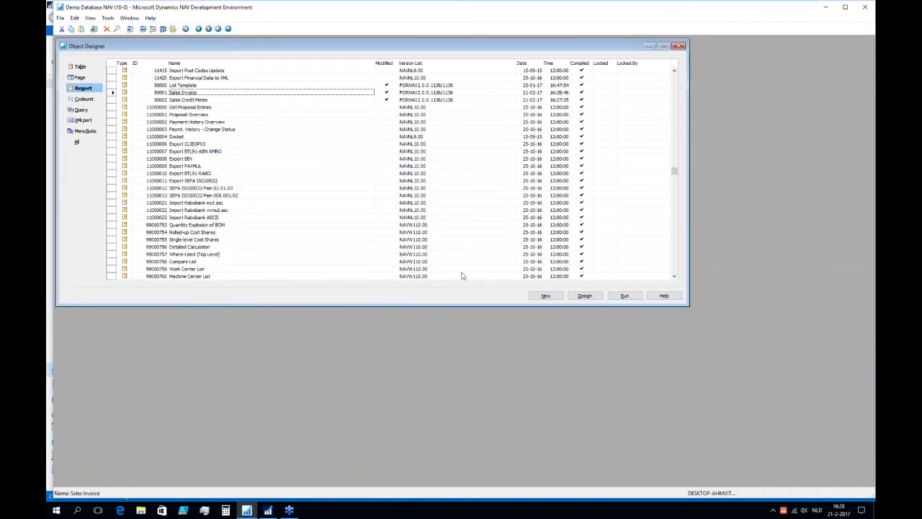
Step: Switch to the Dynamics NAV client, preview the Sales Invoice report and close the preview
left_click(267, 511)
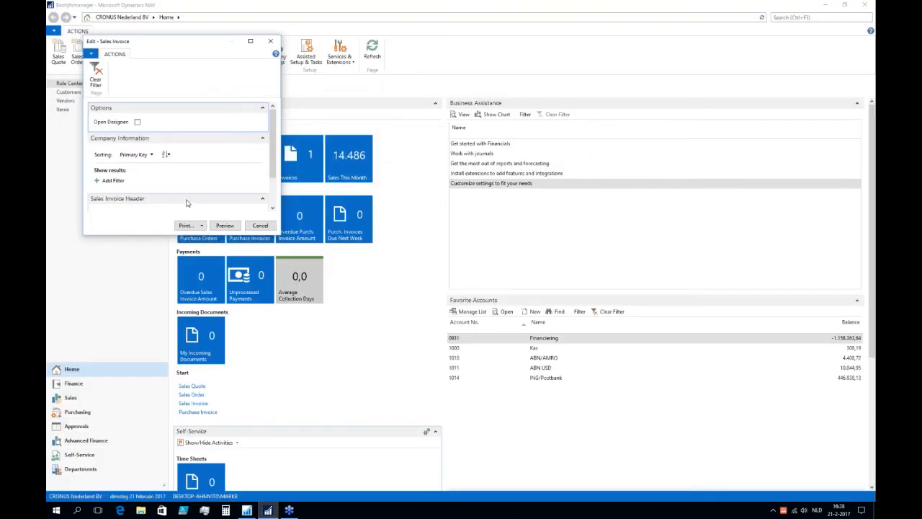
left_click(227, 226)
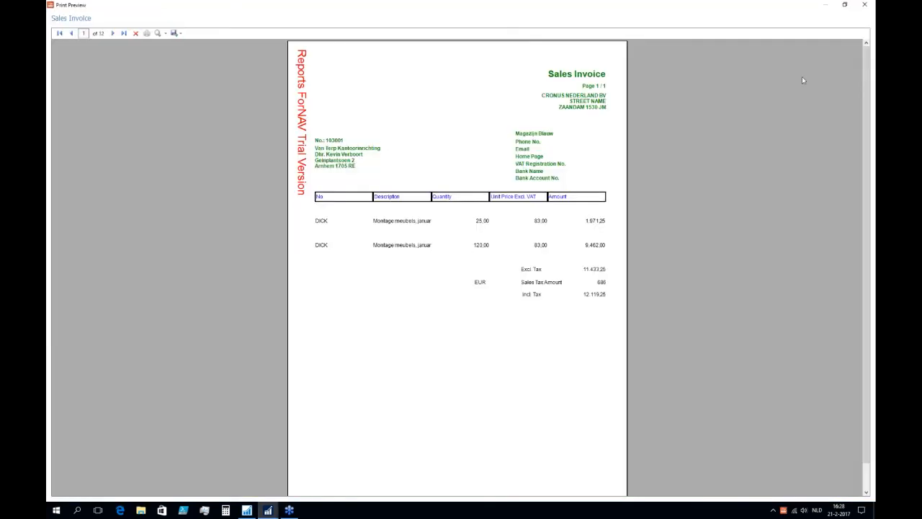
left_click(864, 4)
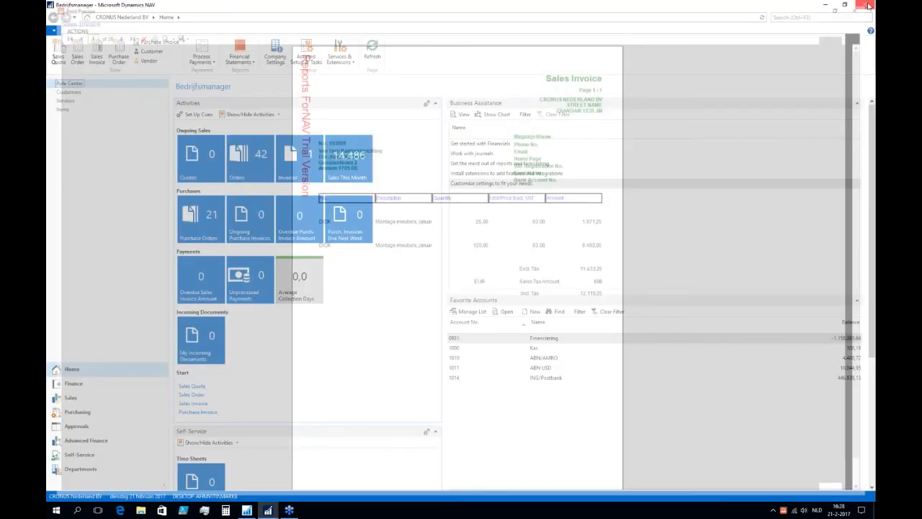
Step: Return to the development environment, open the Sales Invoice report (50001) in design and open its layout in ForNAV Designer
key("alt+Tab")
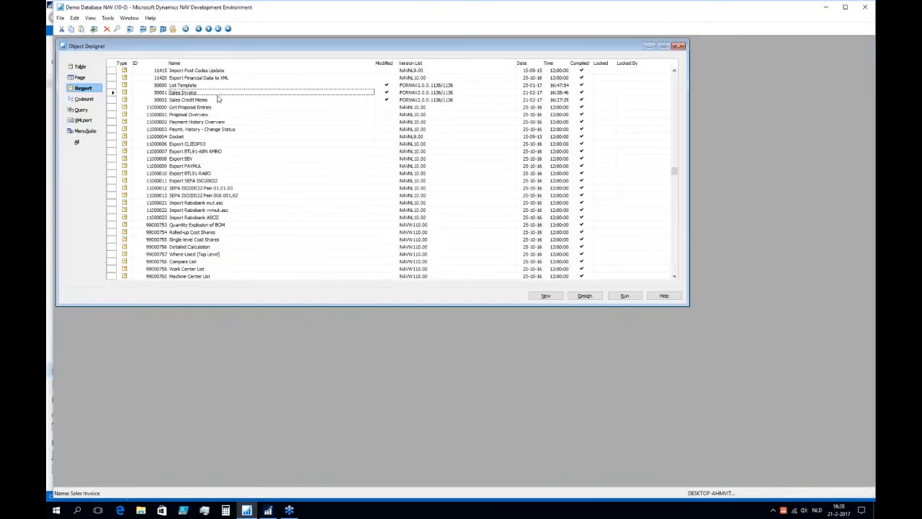
key("Down")
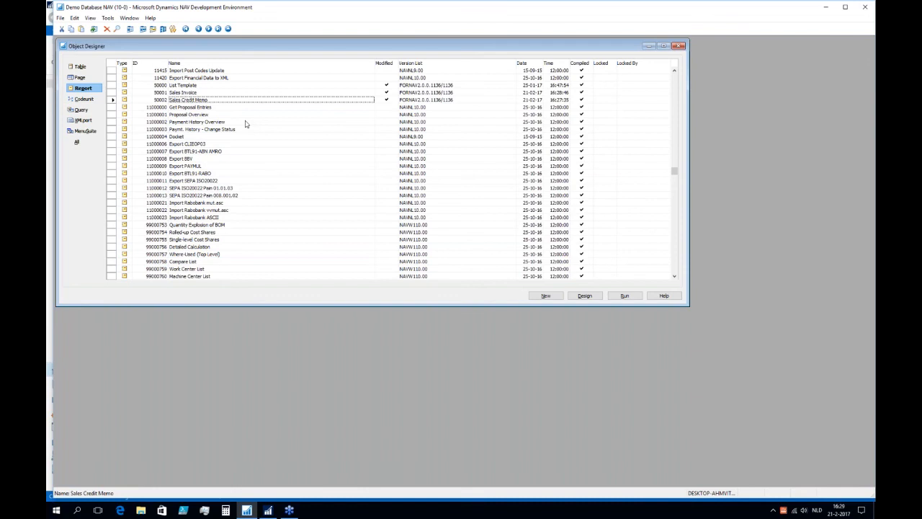
key("Up")
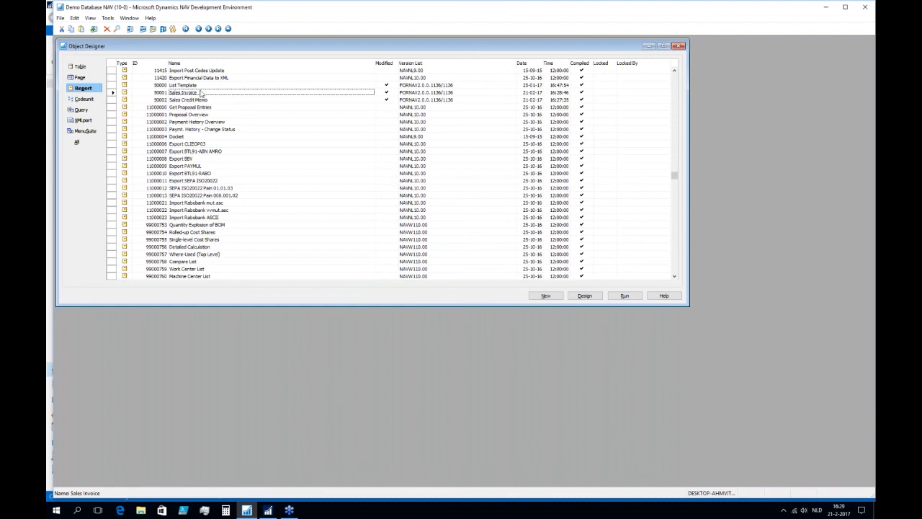
left_click(144, 99, "shift")
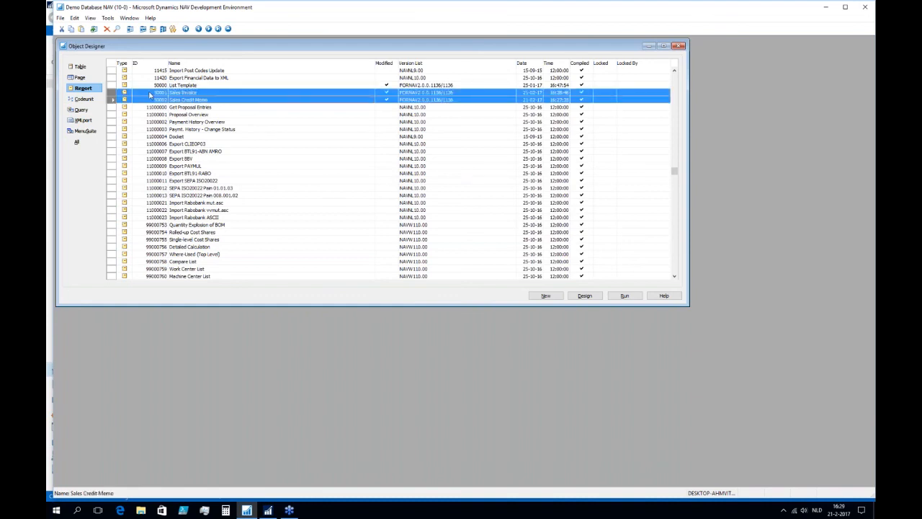
left_click(150, 94)
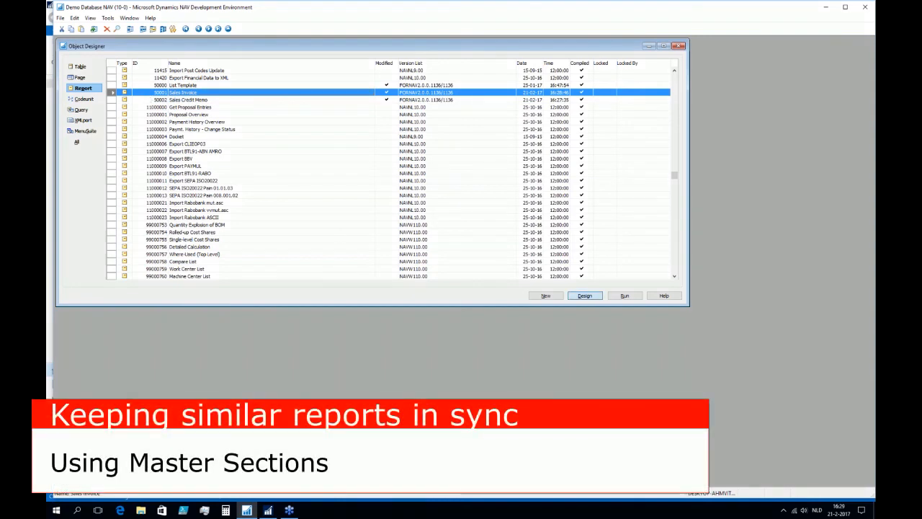
left_click(584, 295)
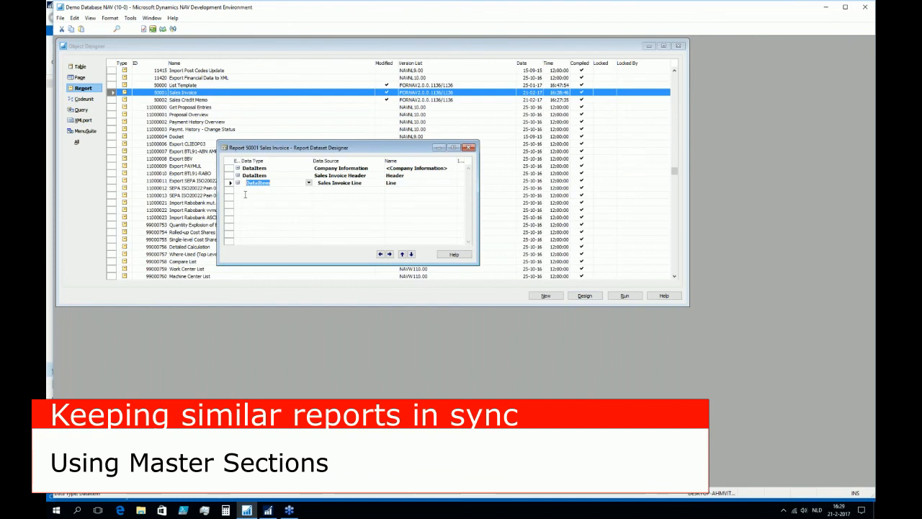
left_click(90, 18)
left_click(104, 201)
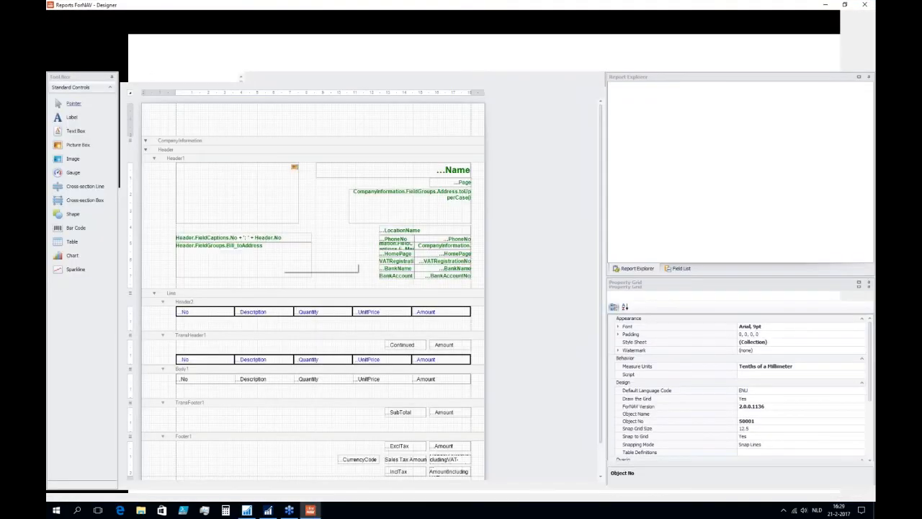
Step: Rename the Header1 section of the Sales Invoice layout as MasterHeader
left_click(189, 160)
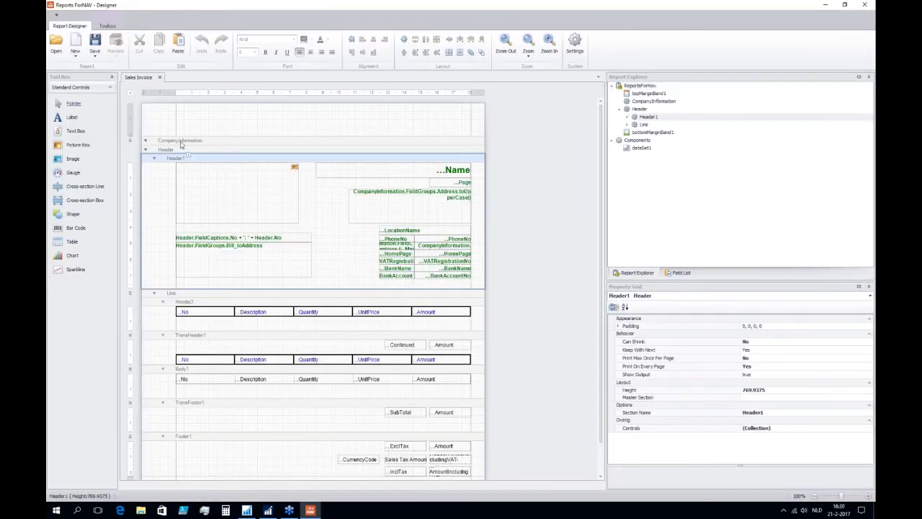
left_click(785, 414)
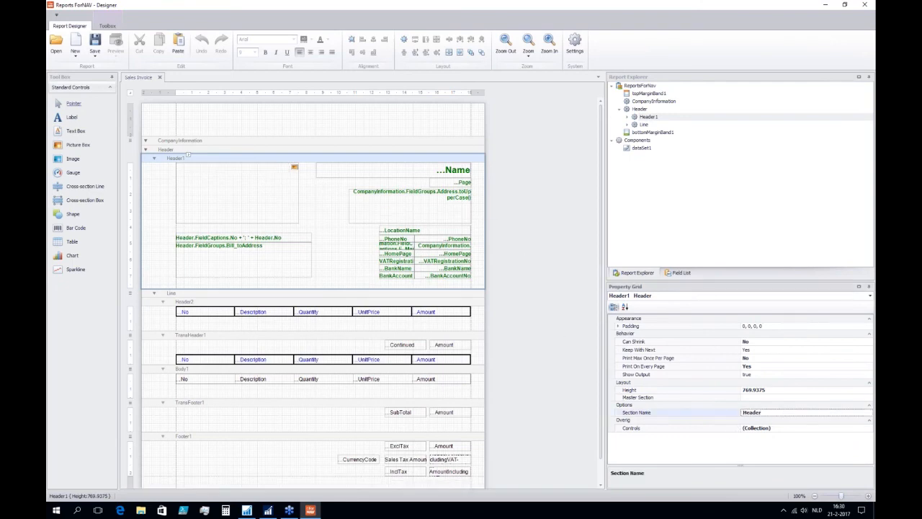
type("Master")
left_click(697, 384)
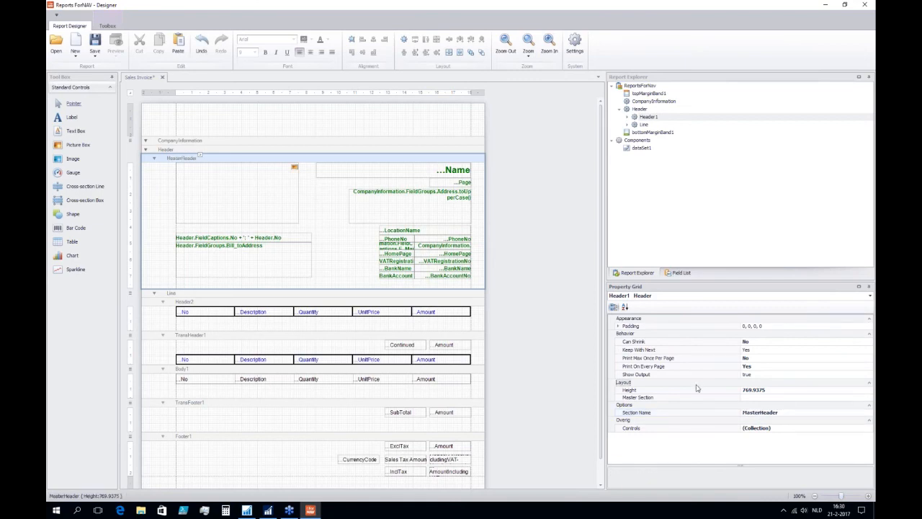
Step: Close the designer saving the layout with the renamed section, load the changes and save report 50001
left_click(864, 4)
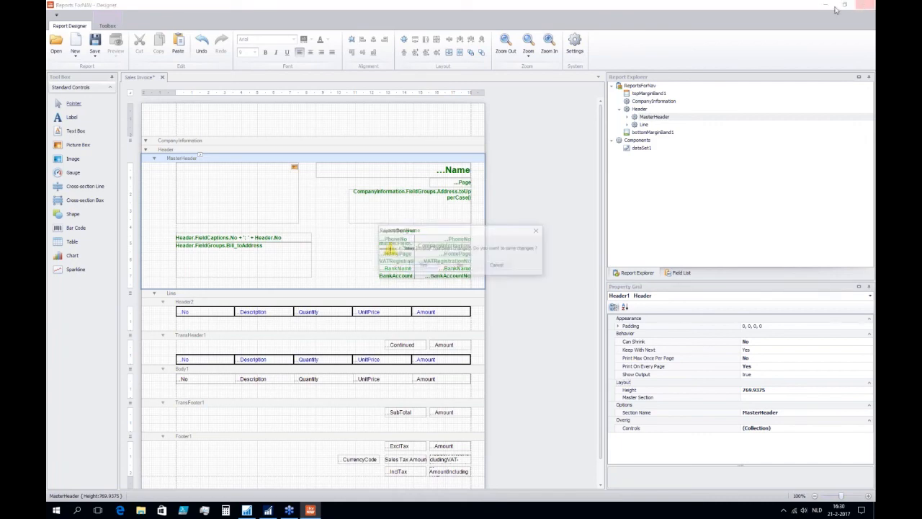
left_click(423, 266)
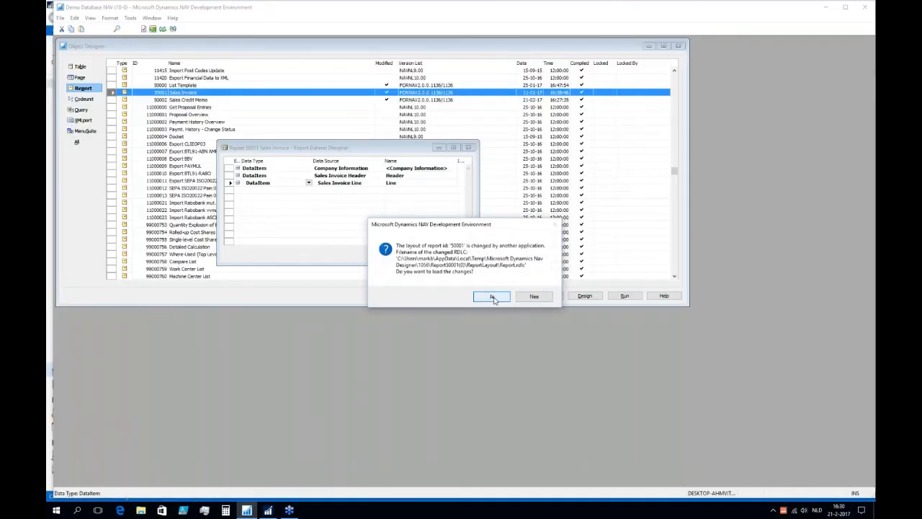
left_click(494, 298)
key("Return")
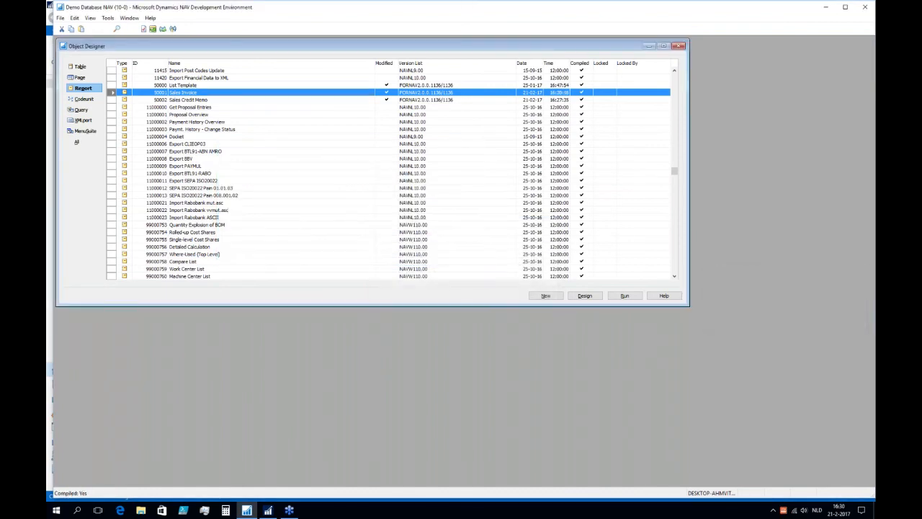
Step: Open the Sales Credit Memo report (50002) in design and open its layout in ForNAV Designer
left_click(220, 100)
double_click(219, 101)
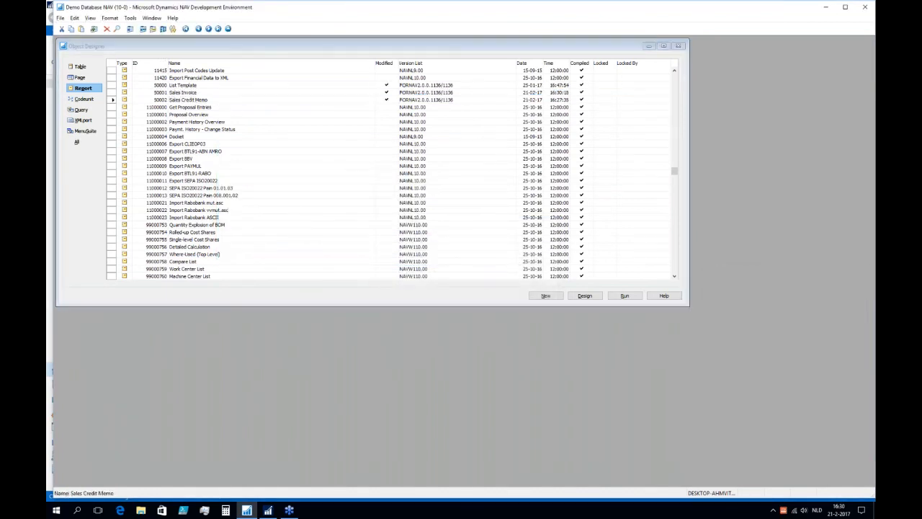
left_click(91, 18)
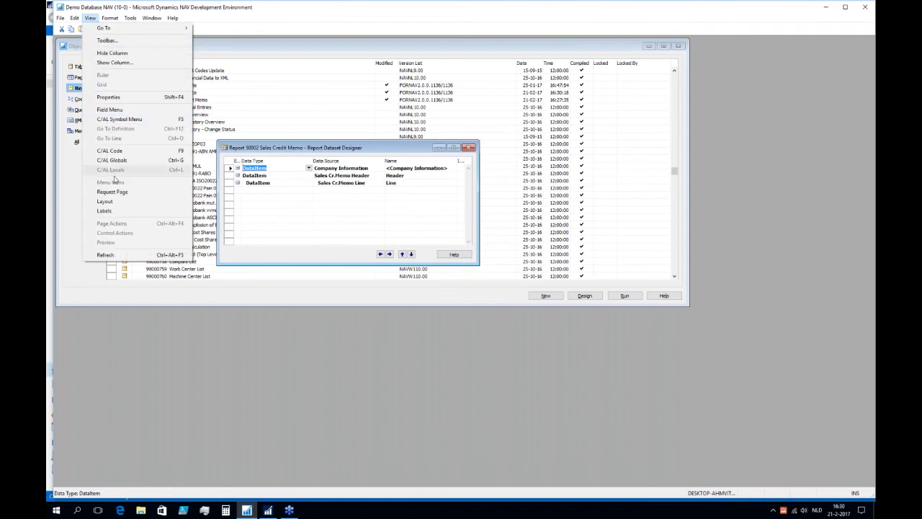
left_click(130, 202)
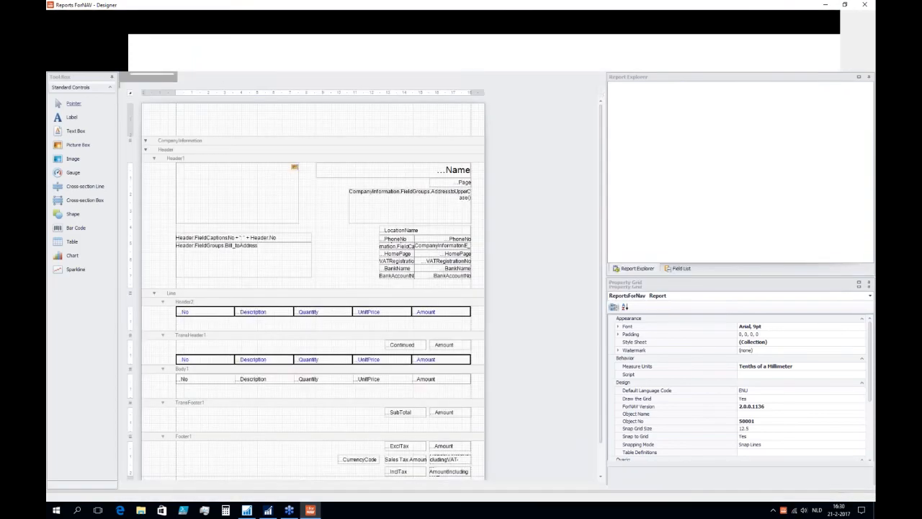
Step: Set the Master Section of the Header1 section to 50001,MasterHeader
left_click(185, 164)
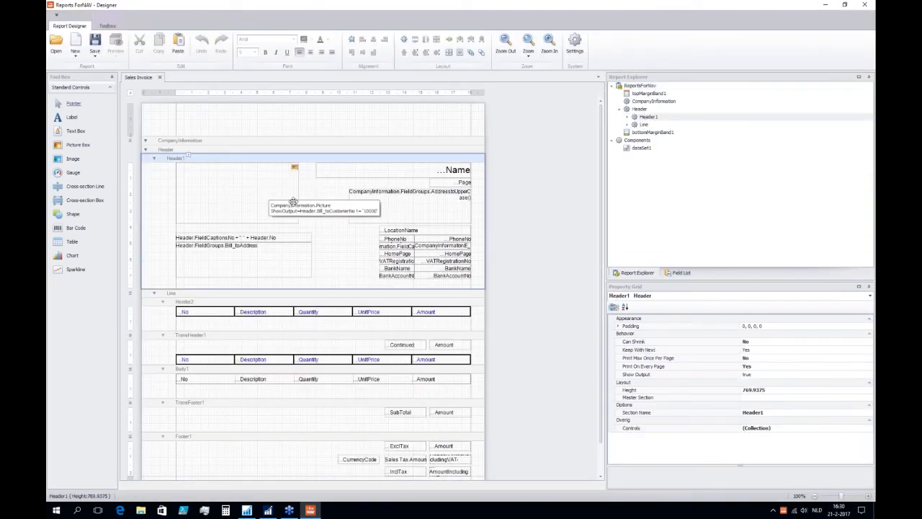
left_click(764, 397)
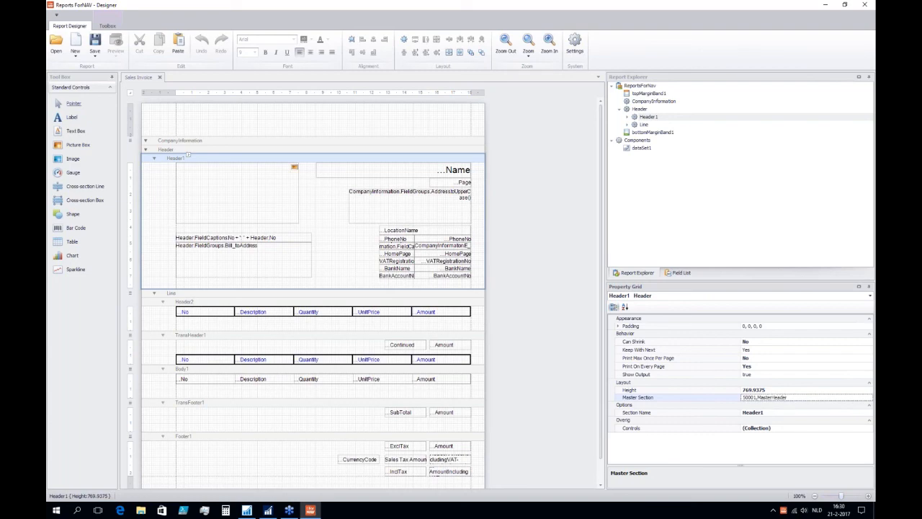
left_click(689, 414)
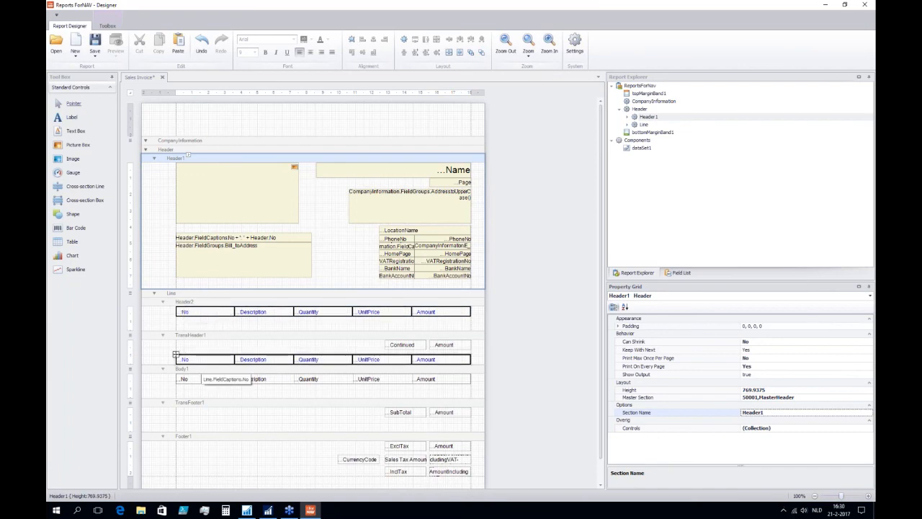
scroll(367, 311, "down", 1)
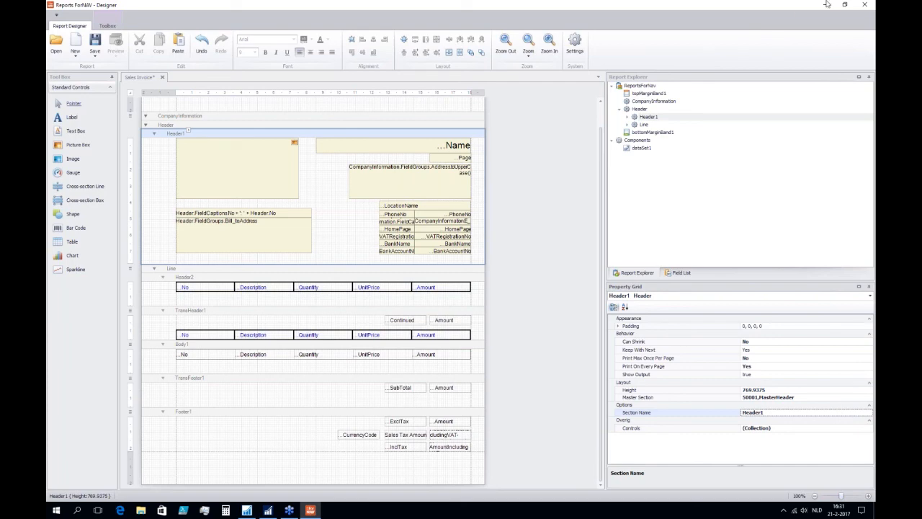
Step: Close the designer saving the credit memo layout, load the changes and save report 50002 compiled
left_click(865, 5)
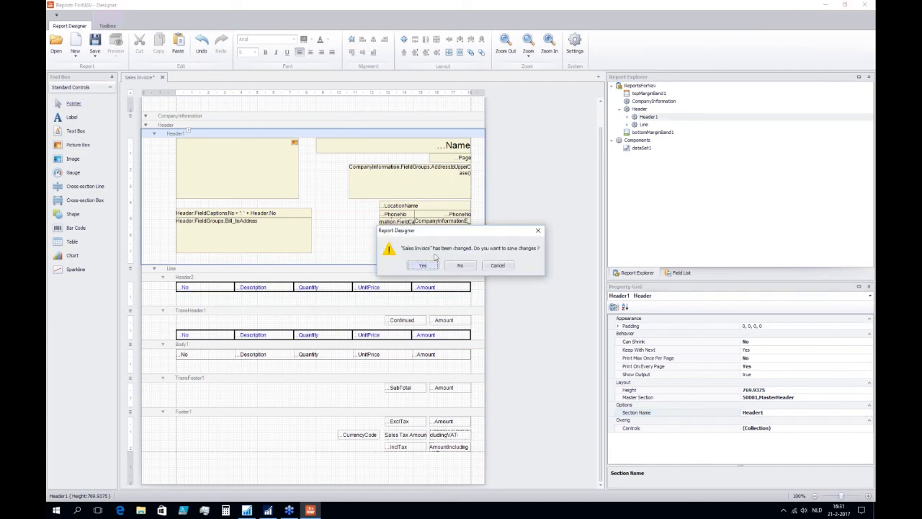
left_click(425, 266)
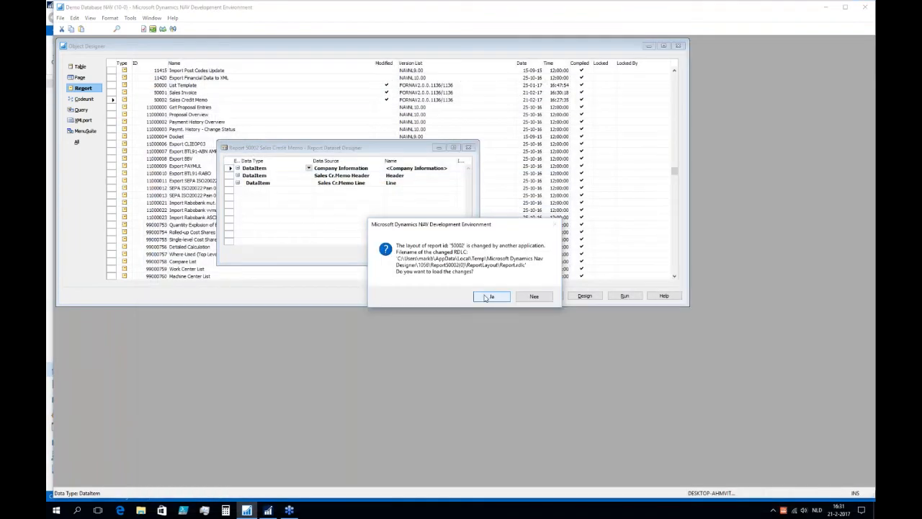
left_click(485, 295)
key("Escape")
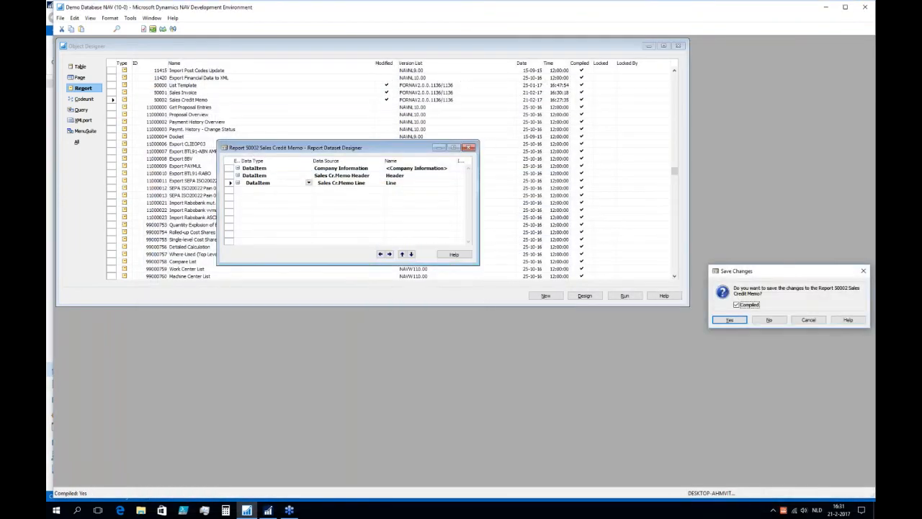
key("Return")
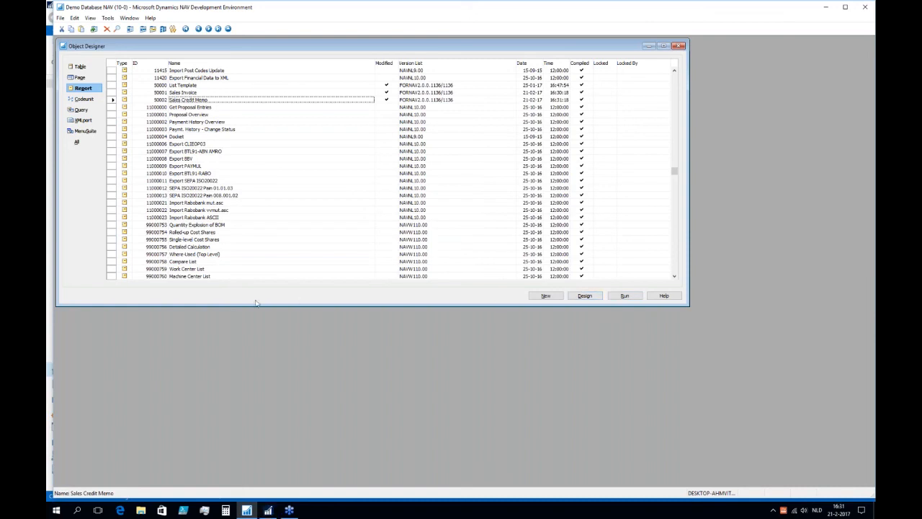
Step: Switch to the Dynamics NAV client, preview the Sales Credit Memo report, page through to the last page and go back one page
left_click(268, 510)
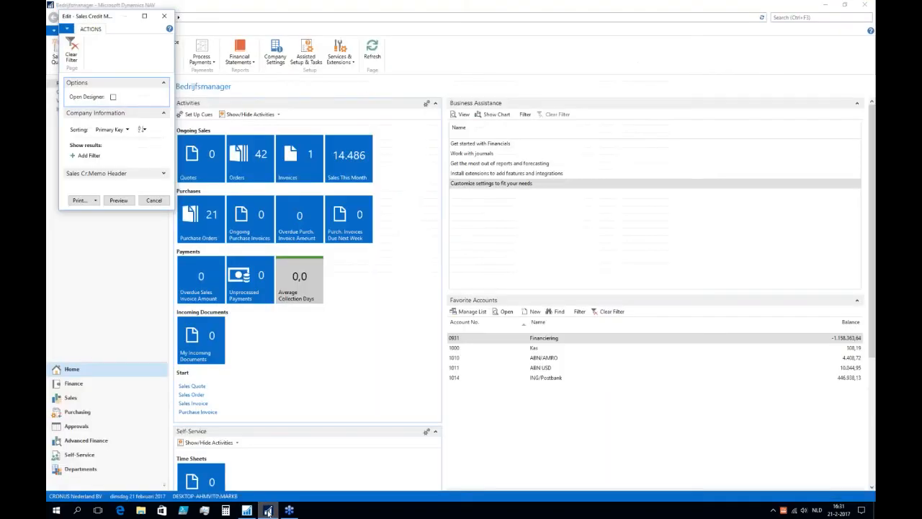
left_click(120, 201)
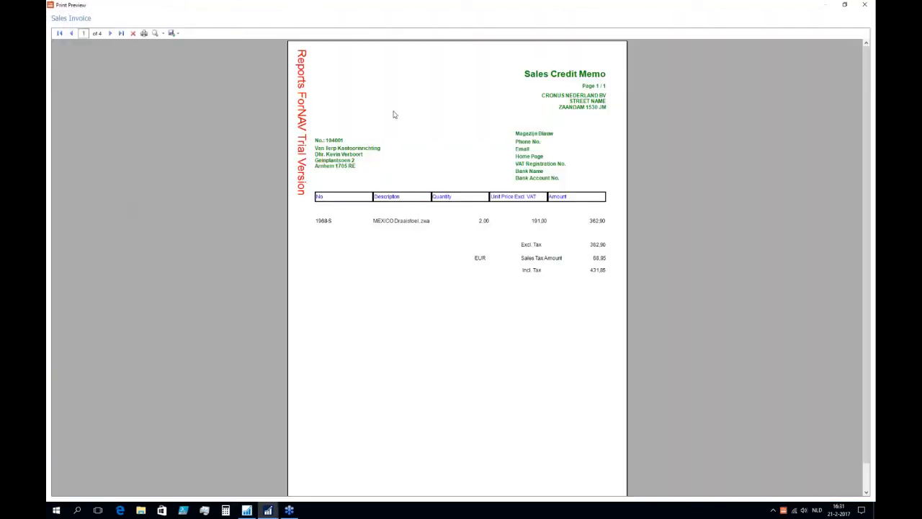
left_click(112, 34)
left_click(110, 34)
left_click(110, 34)
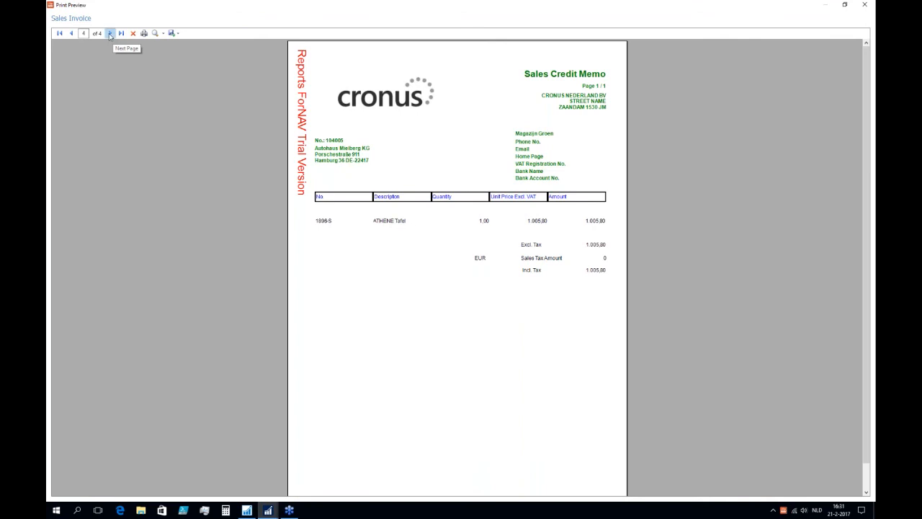
left_click(71, 33)
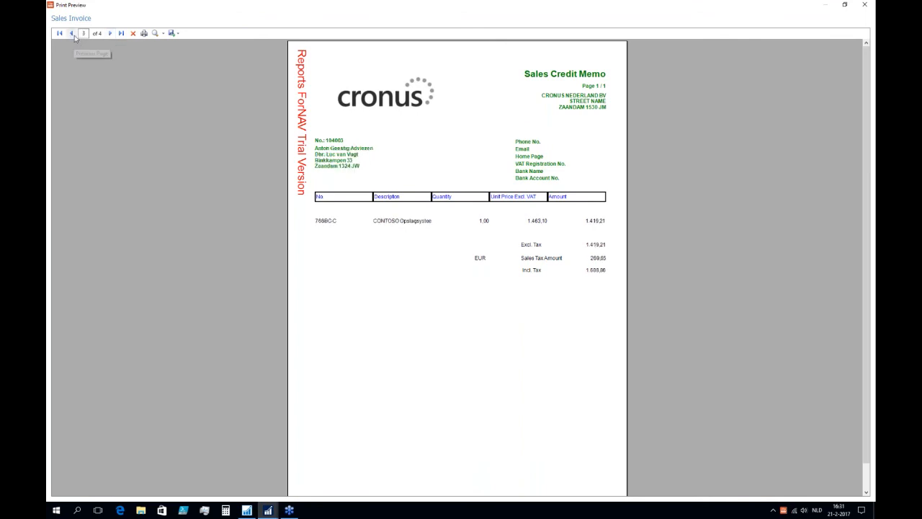